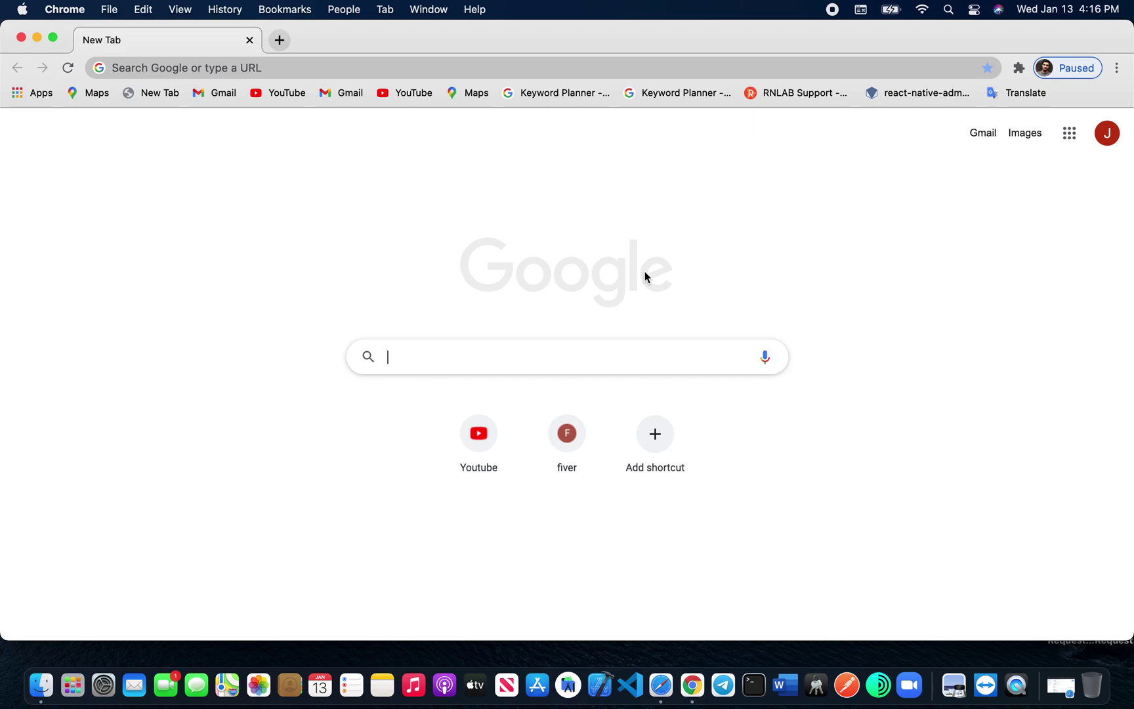
Step: Search for Google Play Console and open its developer sign-up page in a new tab
text(googl)
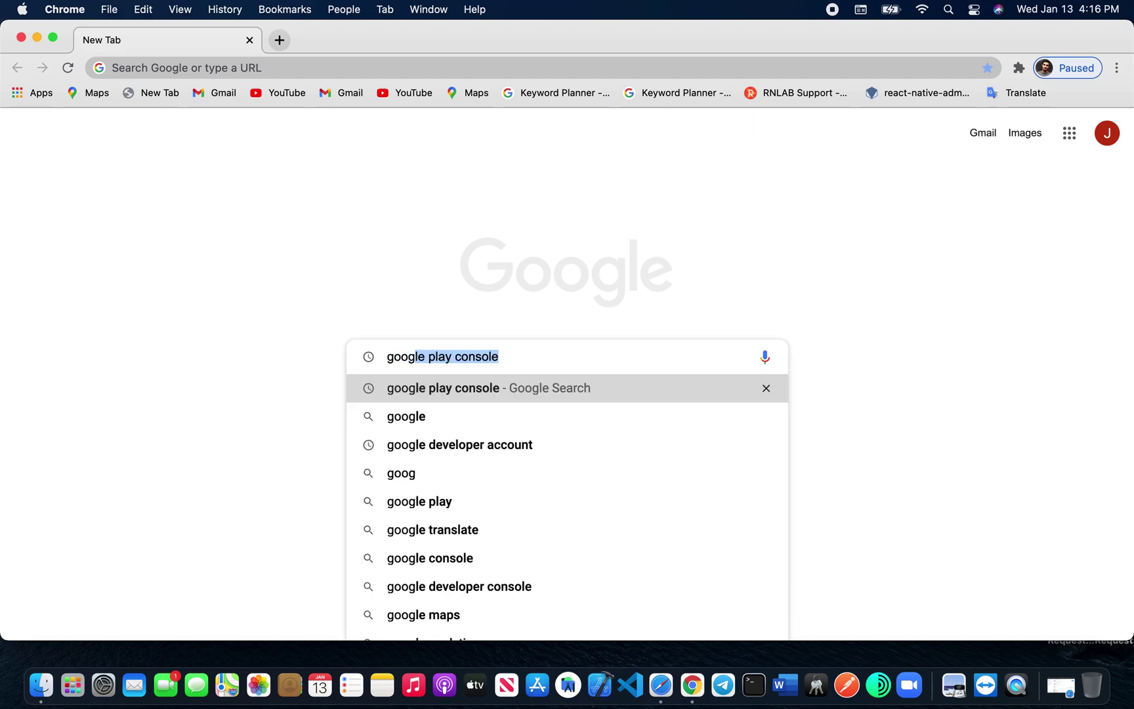
key(Return)
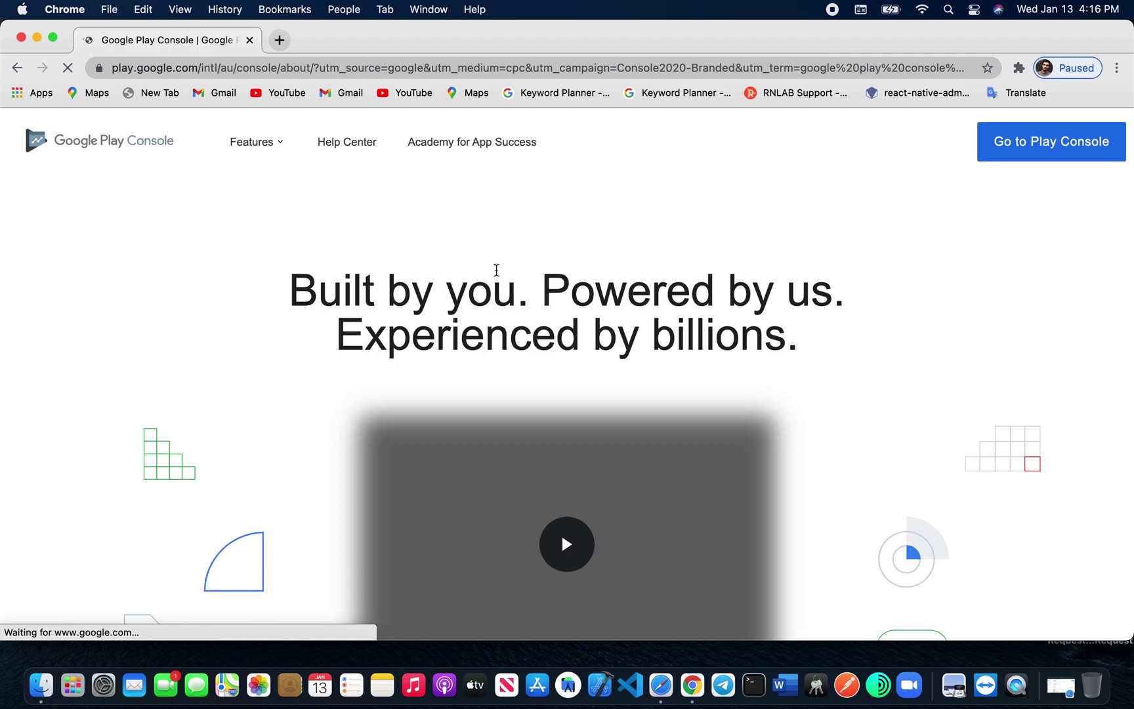
click(1026, 145)
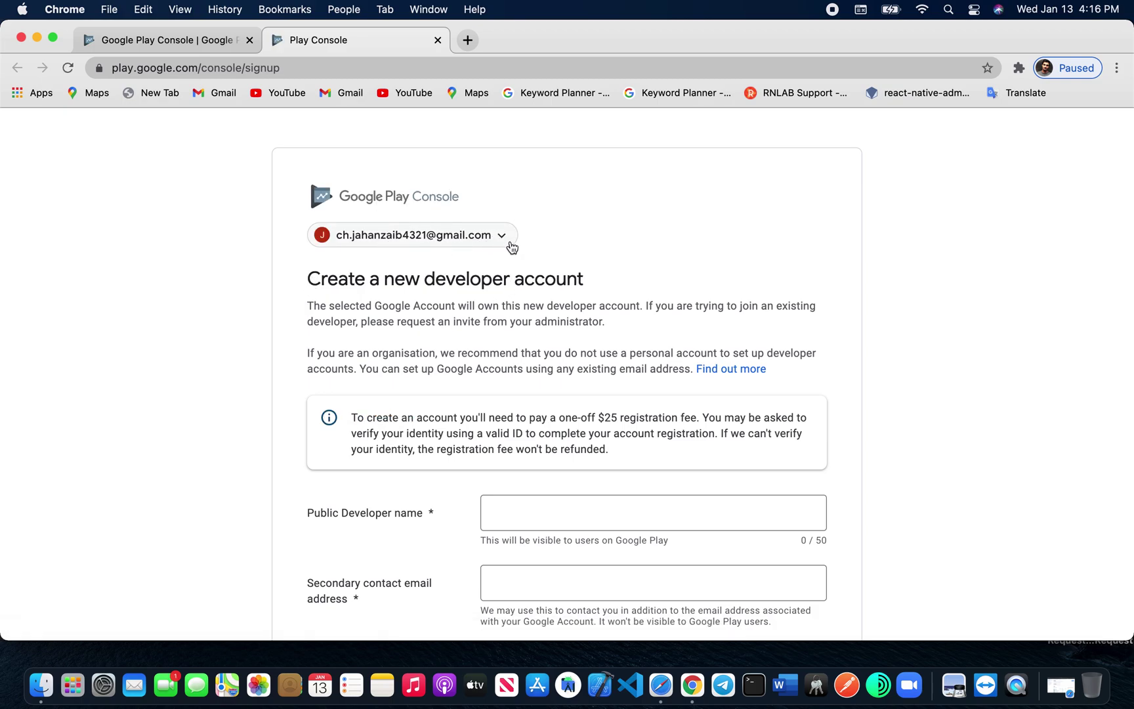
scroll(469, 397, down, 2)
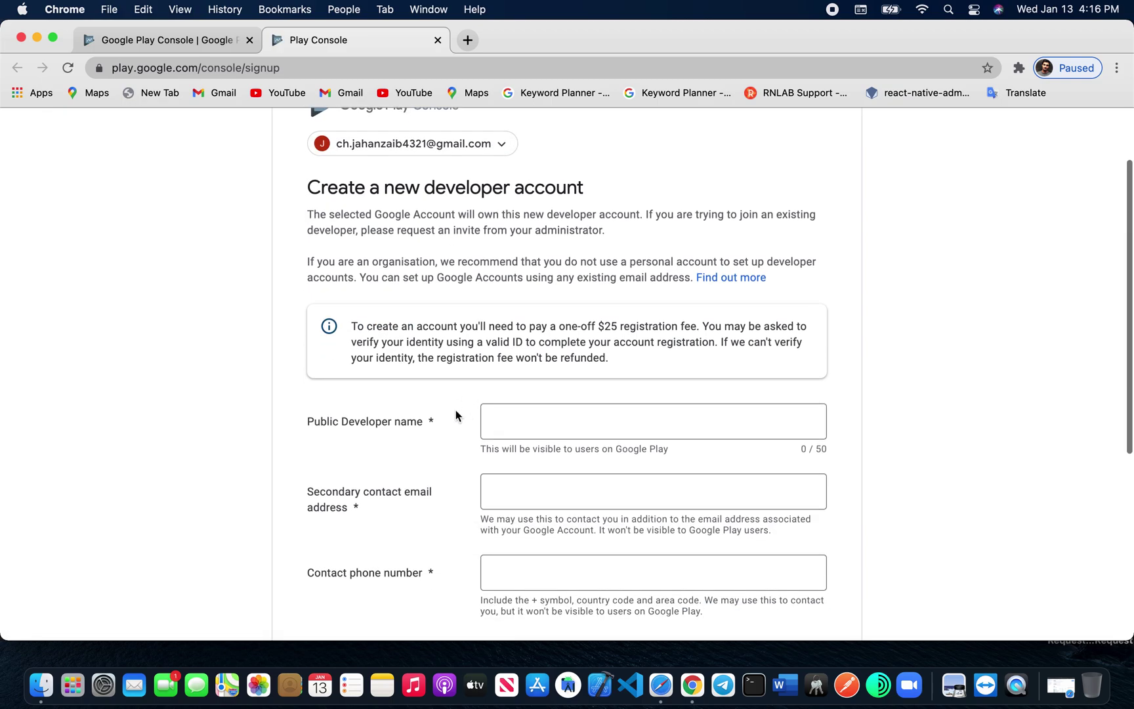
Step: Enter 'test.com' as the public developer name
click(532, 424)
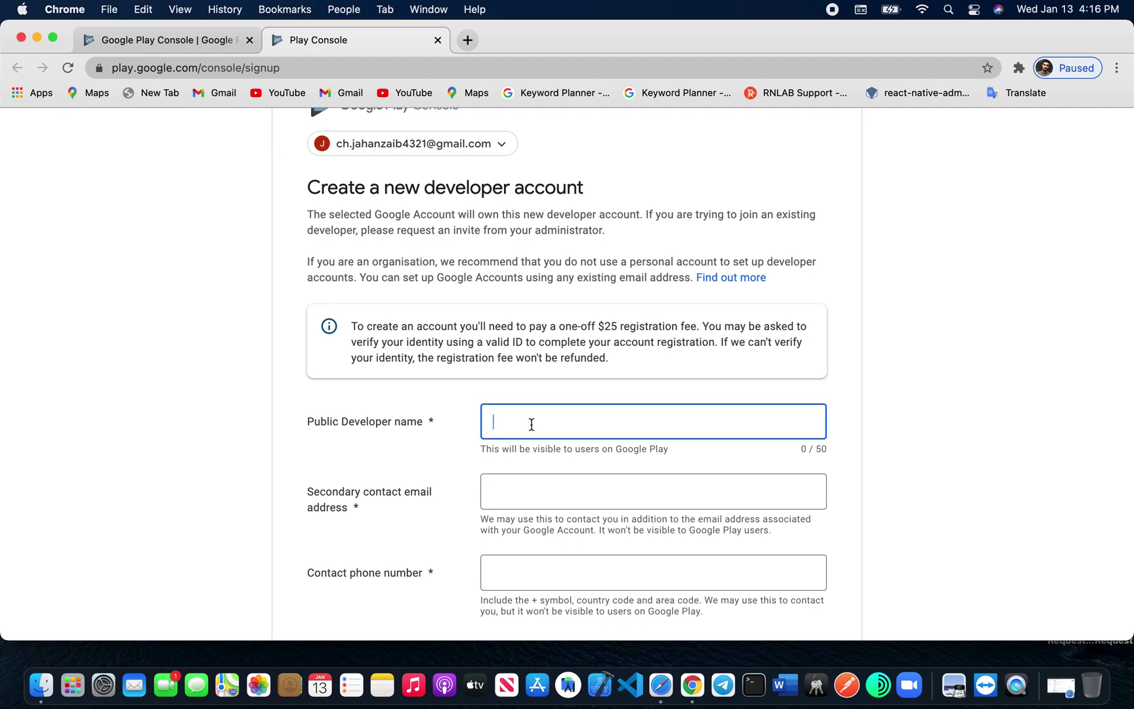
text(test)
click(537, 493)
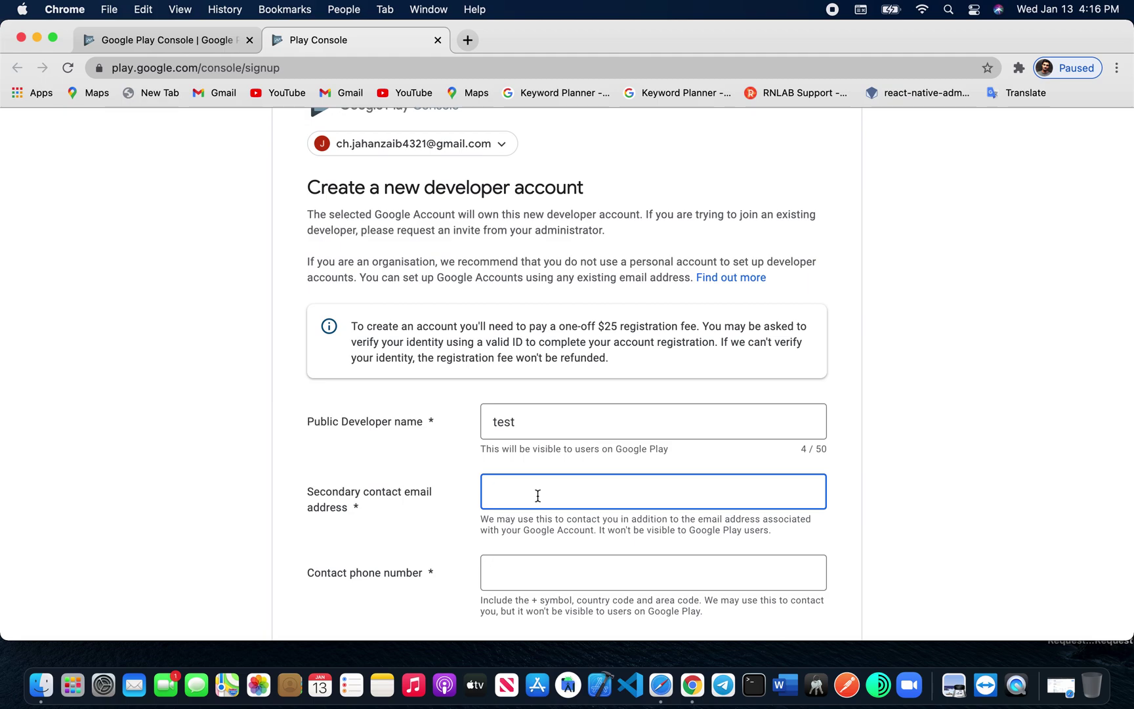
click(526, 424)
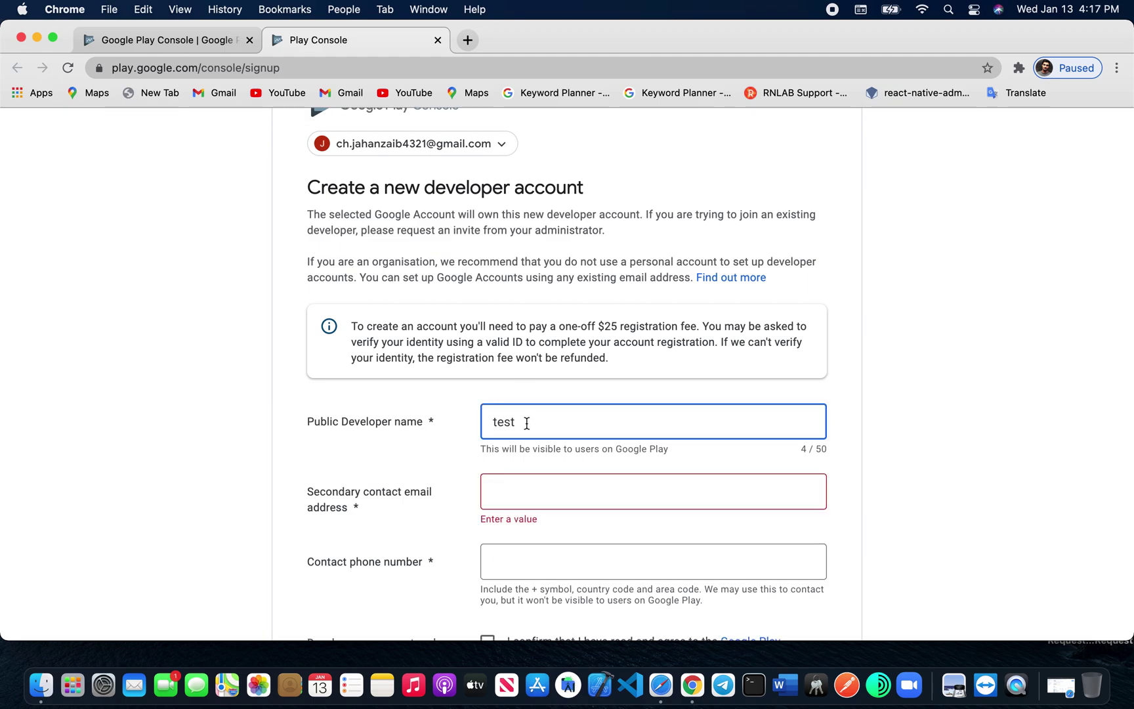
text(.com)
Step: Fill in the secondary contact e-mail and begin the phone number with '+'
click(511, 486)
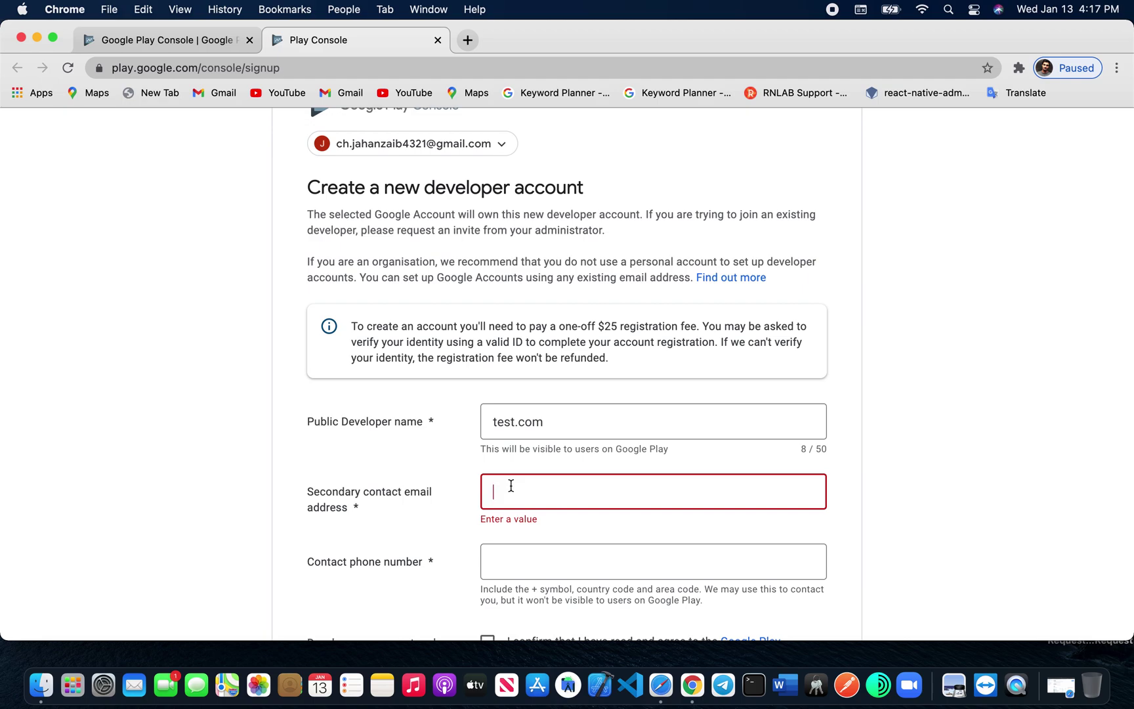
text(test)
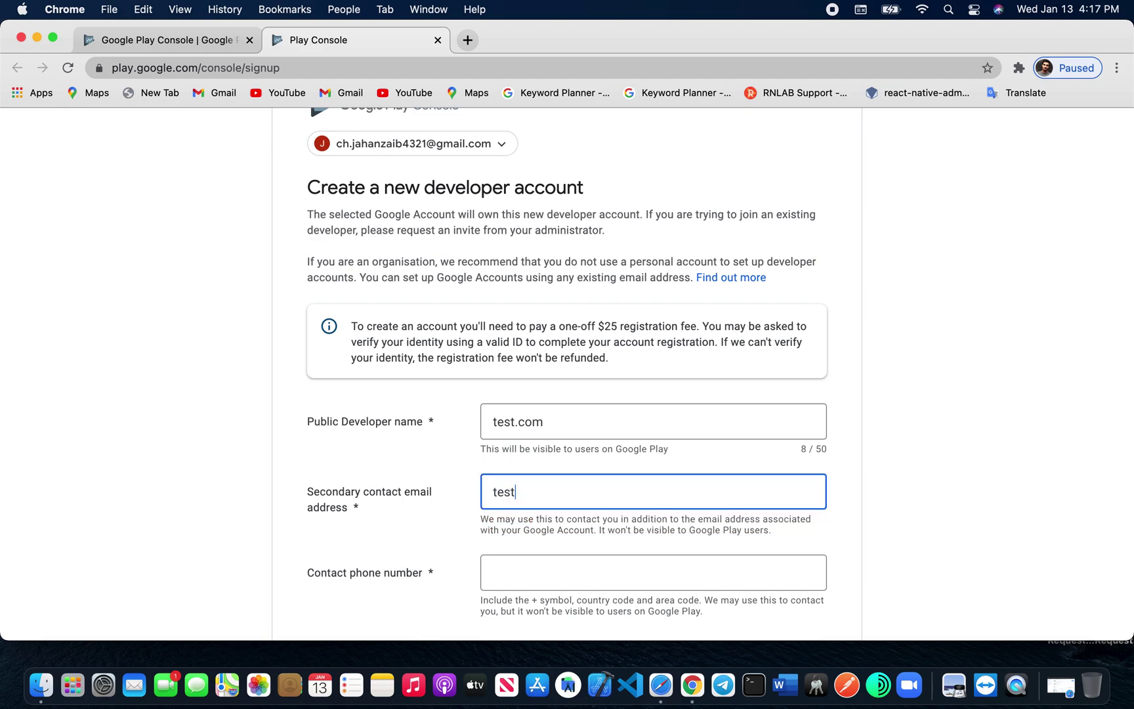
text(i)
key(BackSpace)
key(BackSpace)
key(BackSpace)
key(BackSpace)
key(BackSpace)
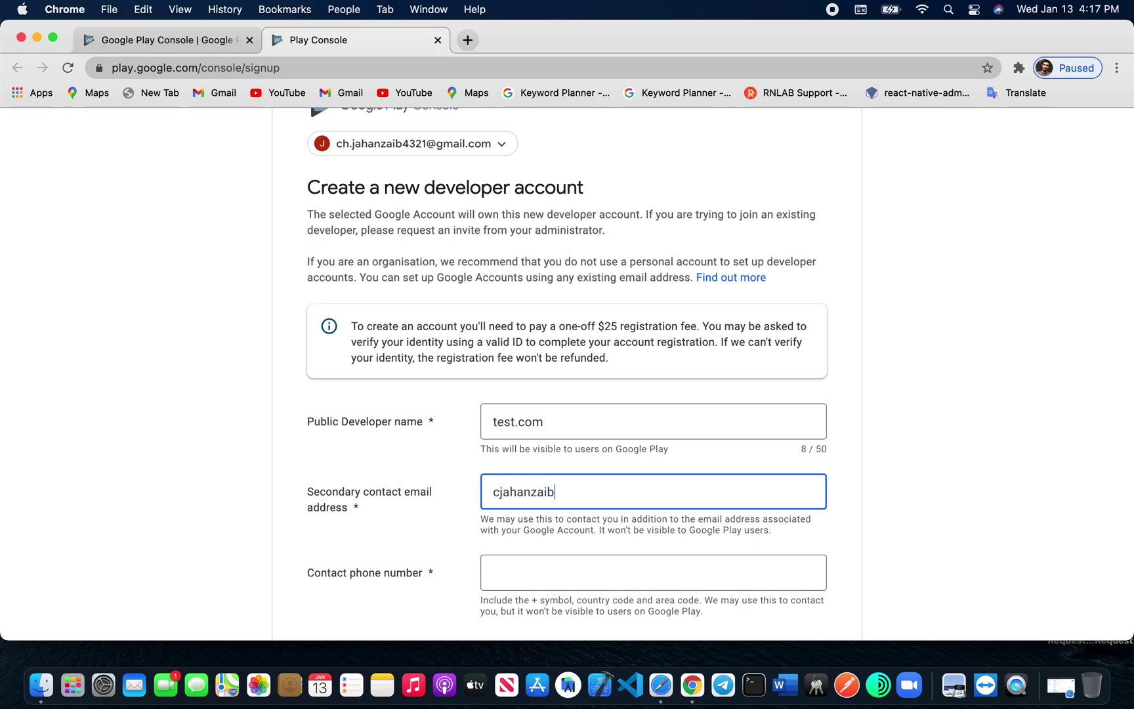
scroll(539, 498, down, 4)
click(559, 447)
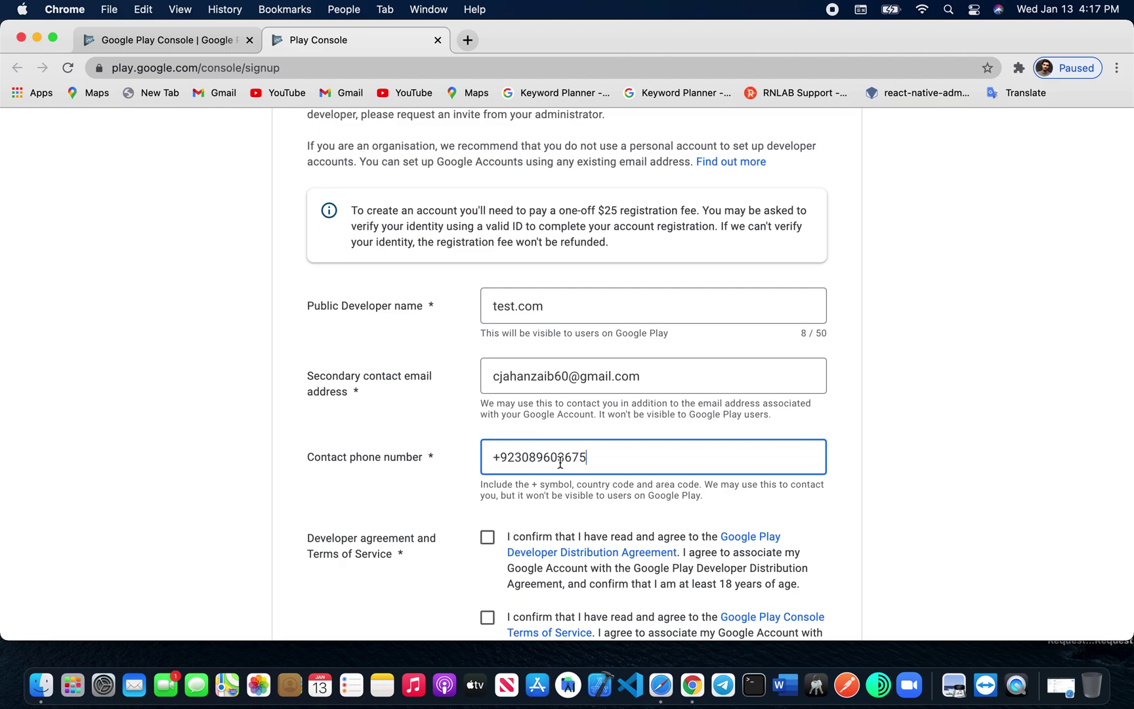
scroll(559, 464, down, 5)
Step: Accept the Developer Distribution Agreement and Terms of Service, then submit the form
click(486, 406)
click(487, 486)
click(709, 631)
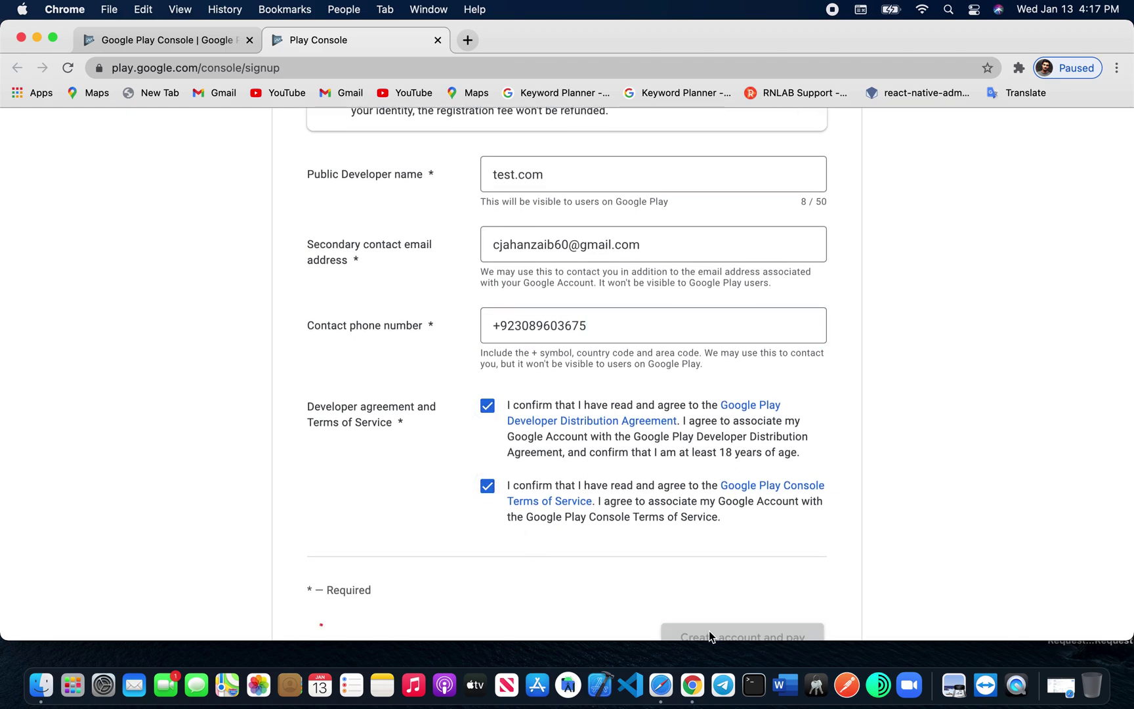
scroll(566, 568, down, 3)
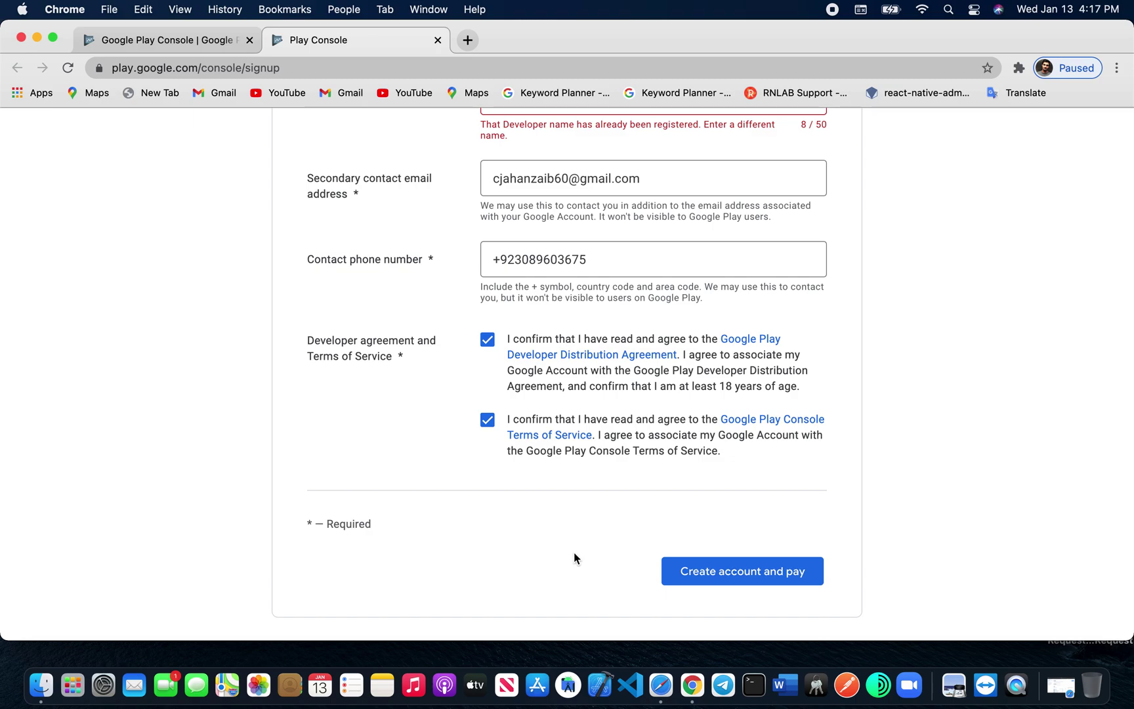
scroll(574, 555, up, 3)
scroll(572, 552, up, 3)
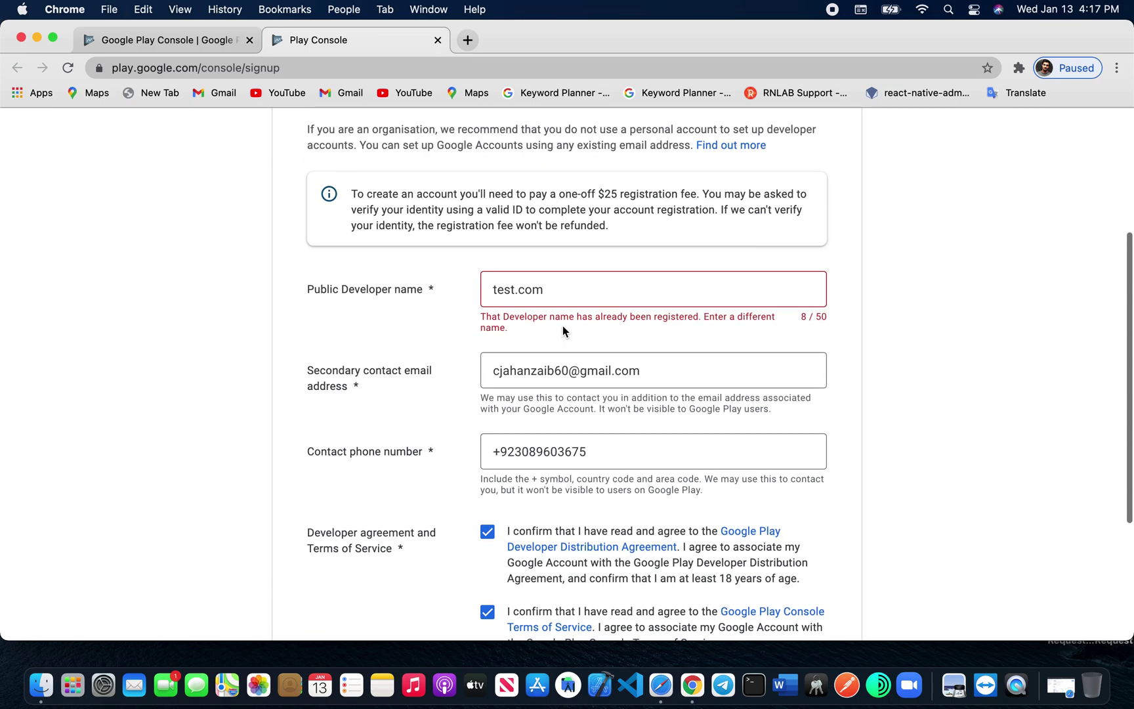
Step: Replace the rejected 'test.com' developer name with a new name and resubmit
click(575, 289)
drag(575, 289, 492, 289)
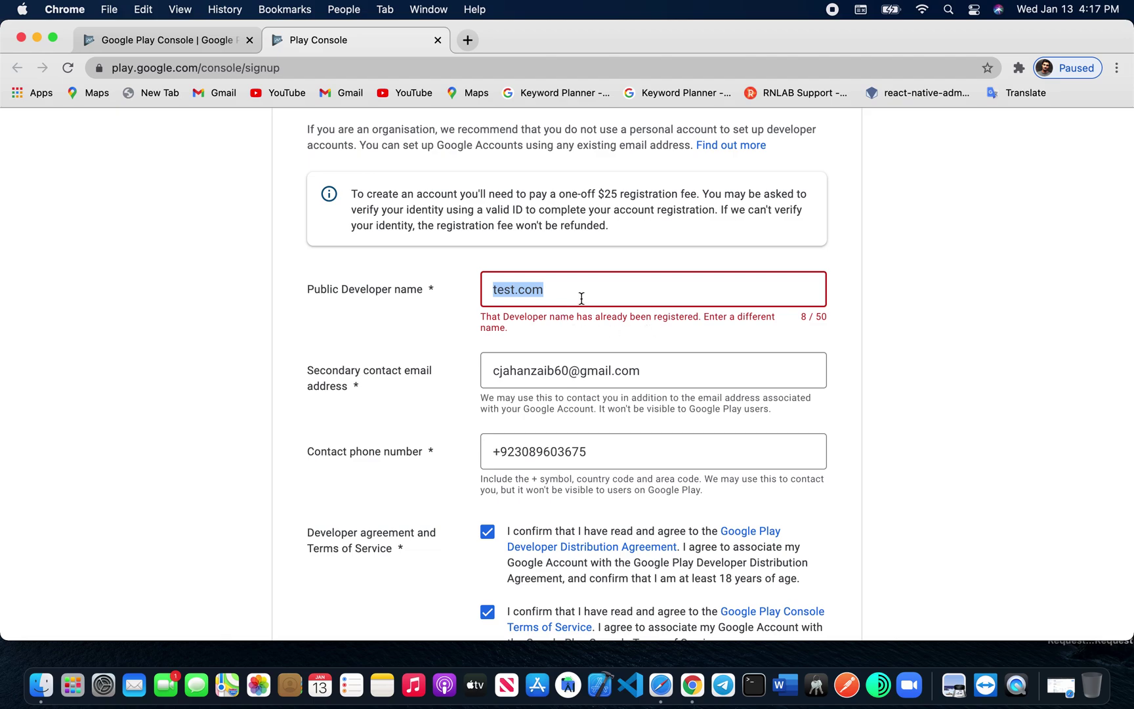
key(BackSpace)
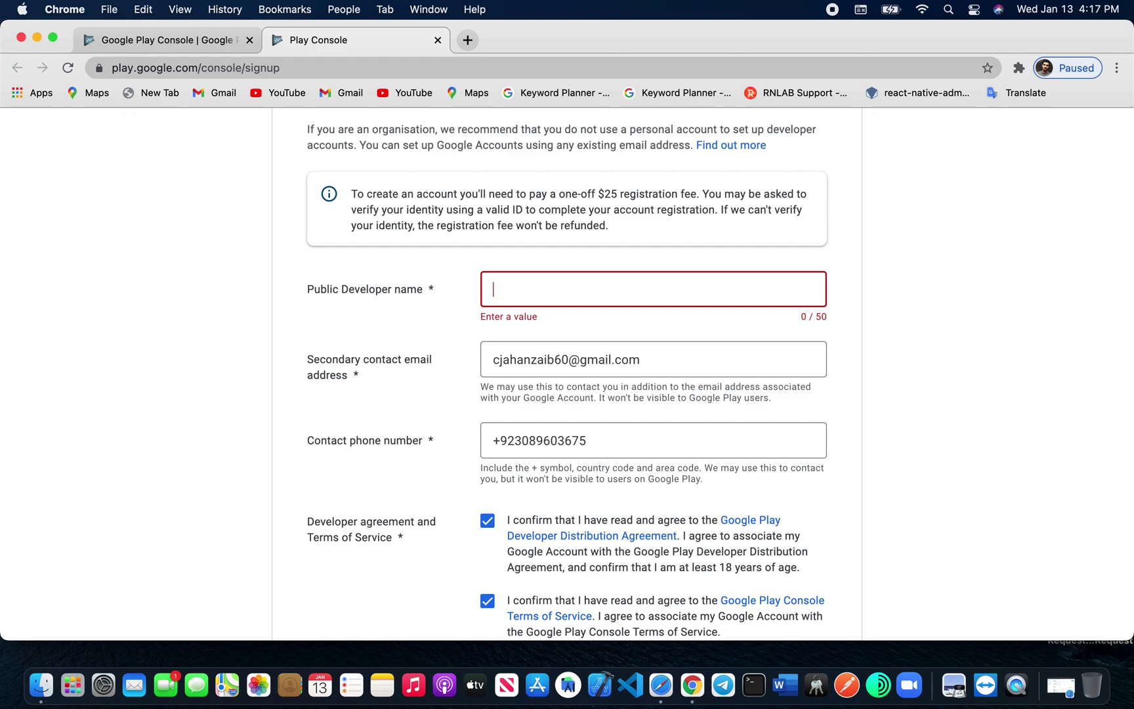
text(jahan)
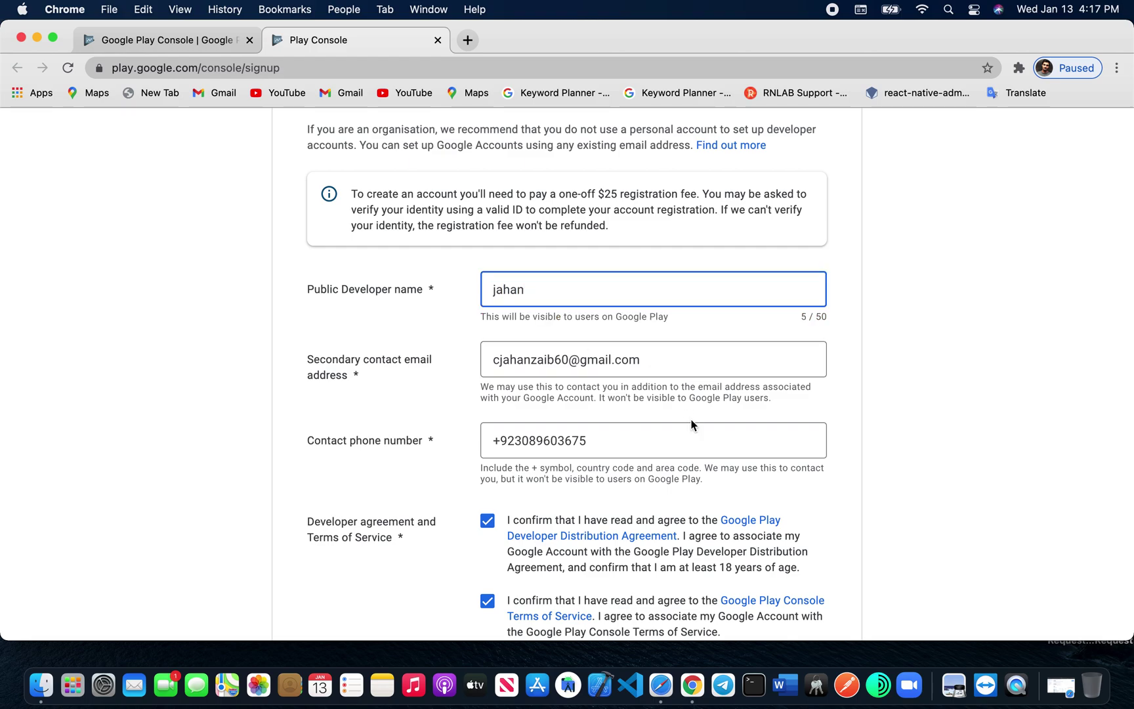
scroll(690, 421, down, 3)
click(715, 553)
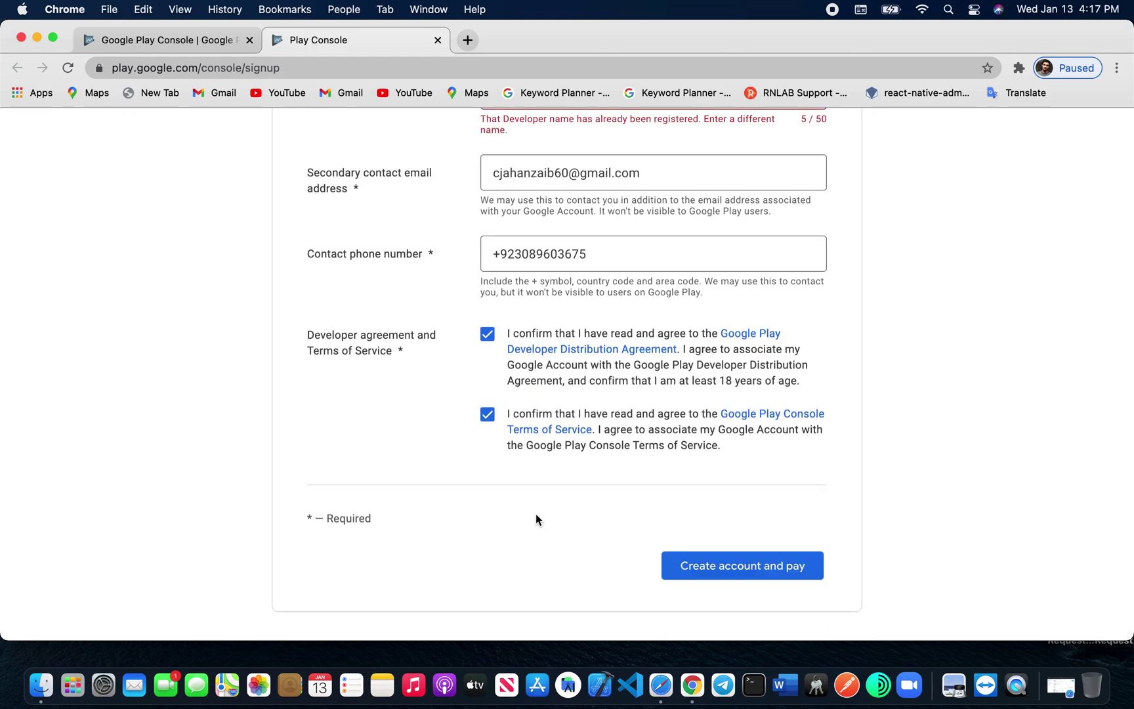
Step: Append '3' to the still-rejected developer name and resubmit the form
scroll(569, 467, up, 5)
click(540, 457)
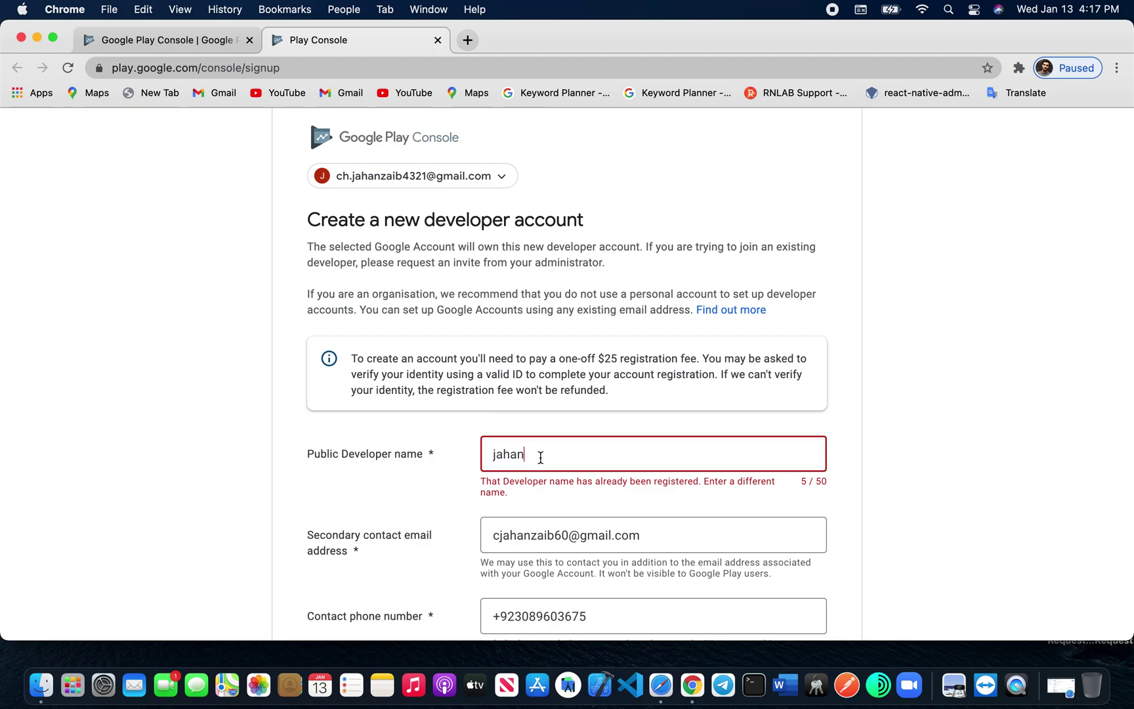
text(3)
scroll(540, 459, down, 5)
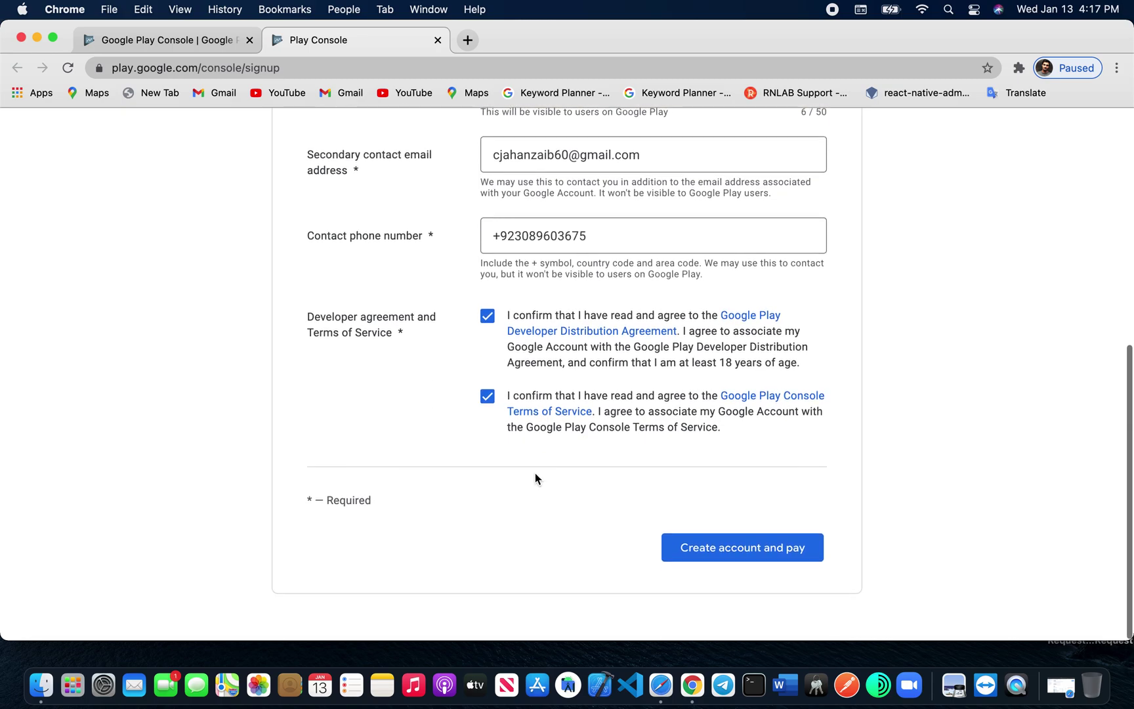
click(727, 554)
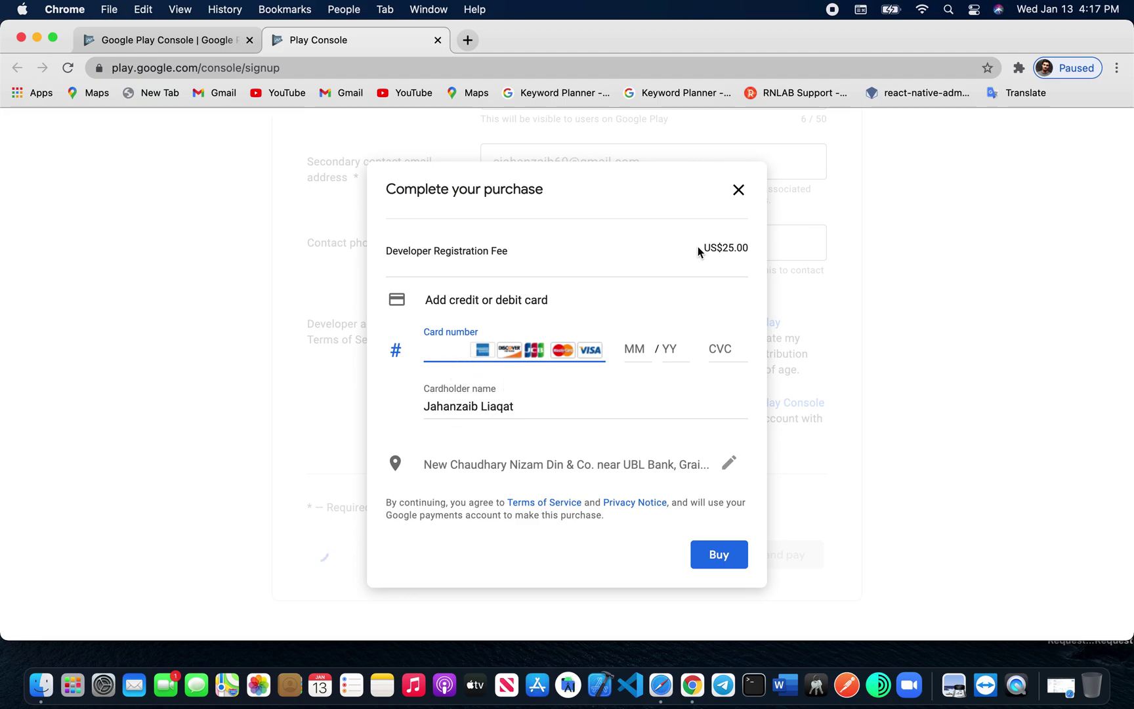
Step: Abandon the US$25.00 registration checkout and switch to Play Console in Safari
drag(699, 248, 746, 246)
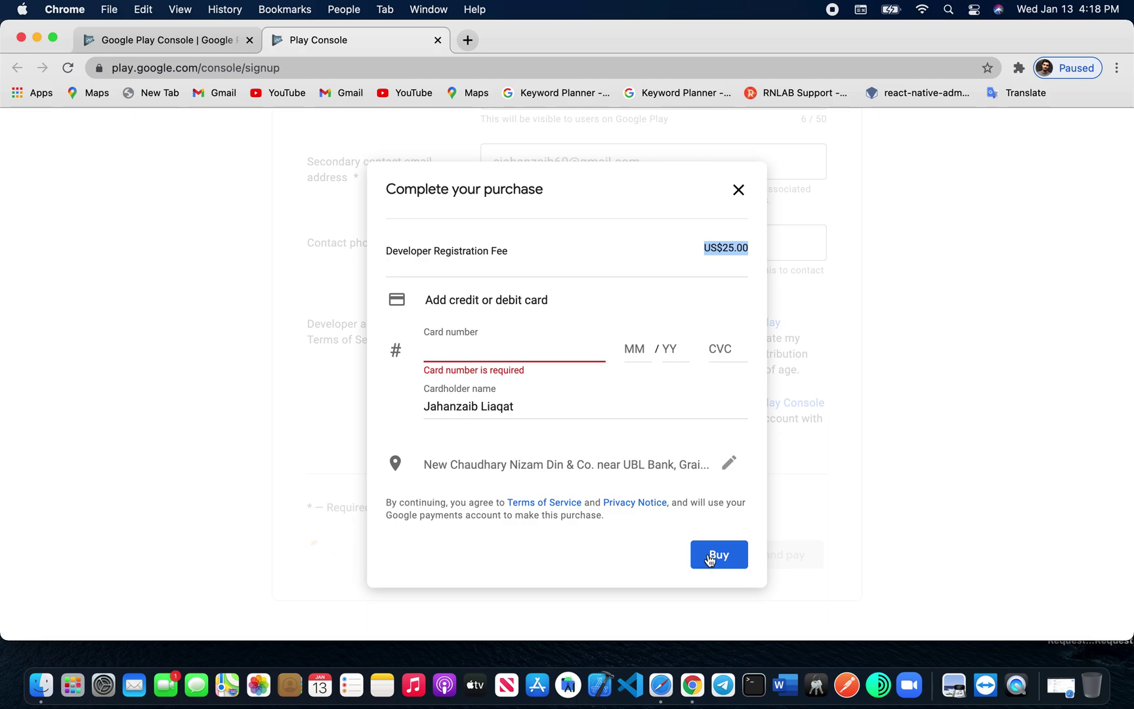
click(740, 196)
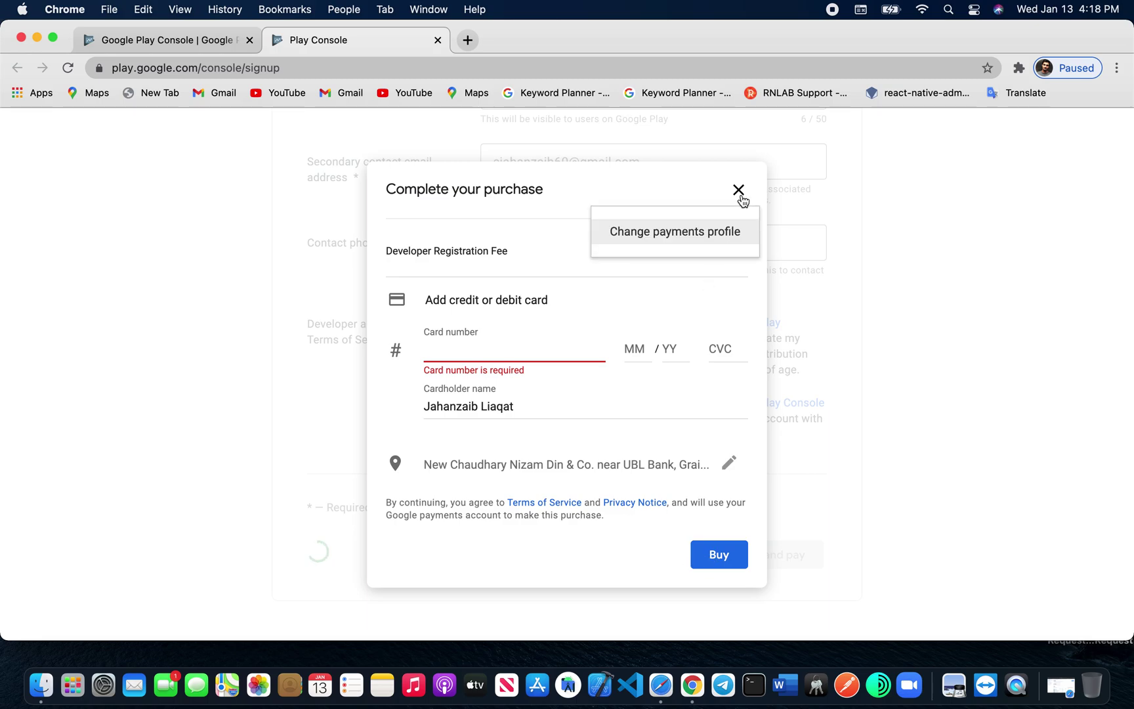
click(546, 189)
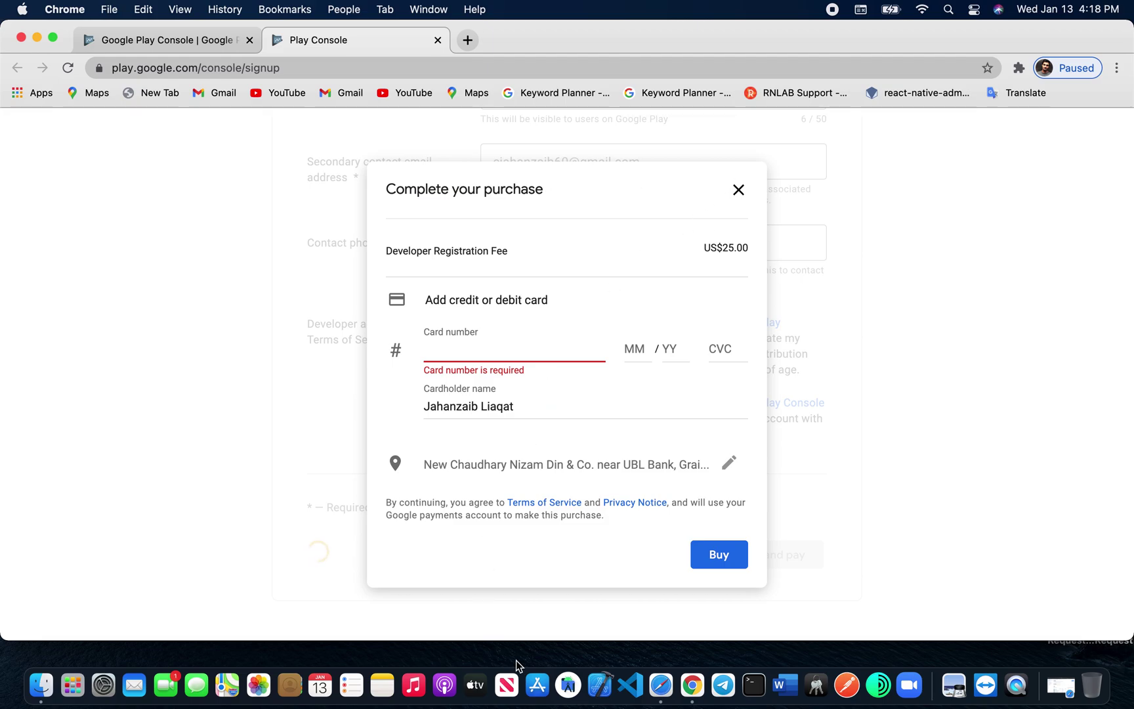
click(661, 689)
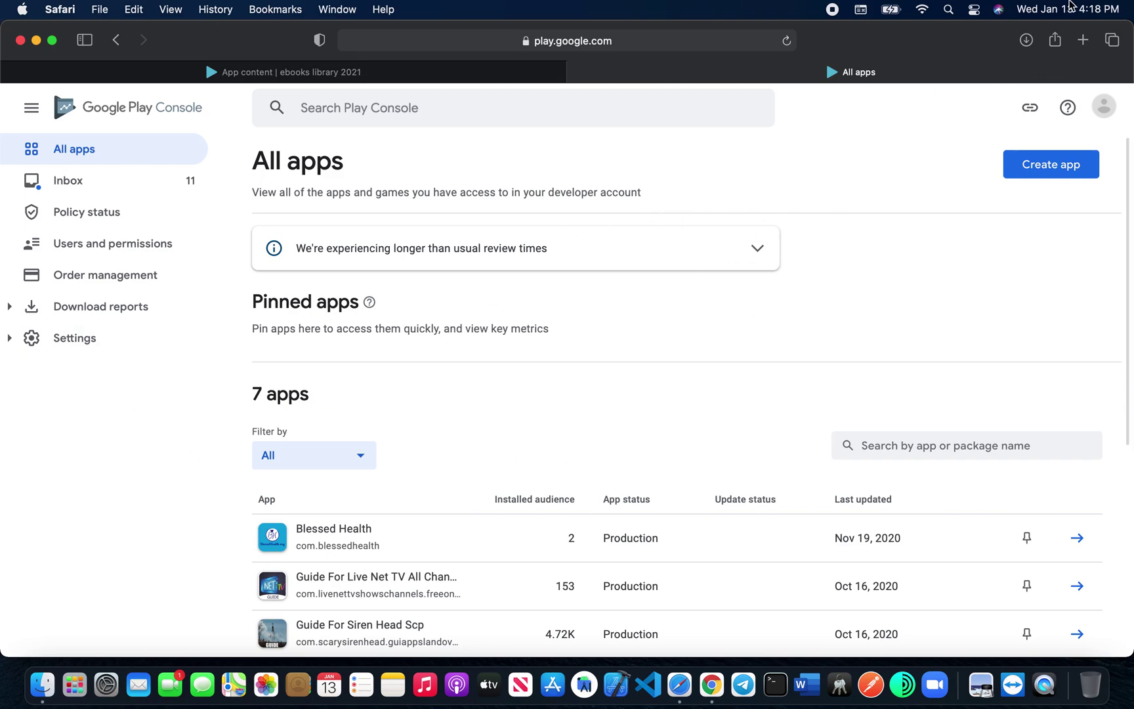
Step: Search 'google play console' in a new tab and enter Play Console with the developer account
click(1083, 41)
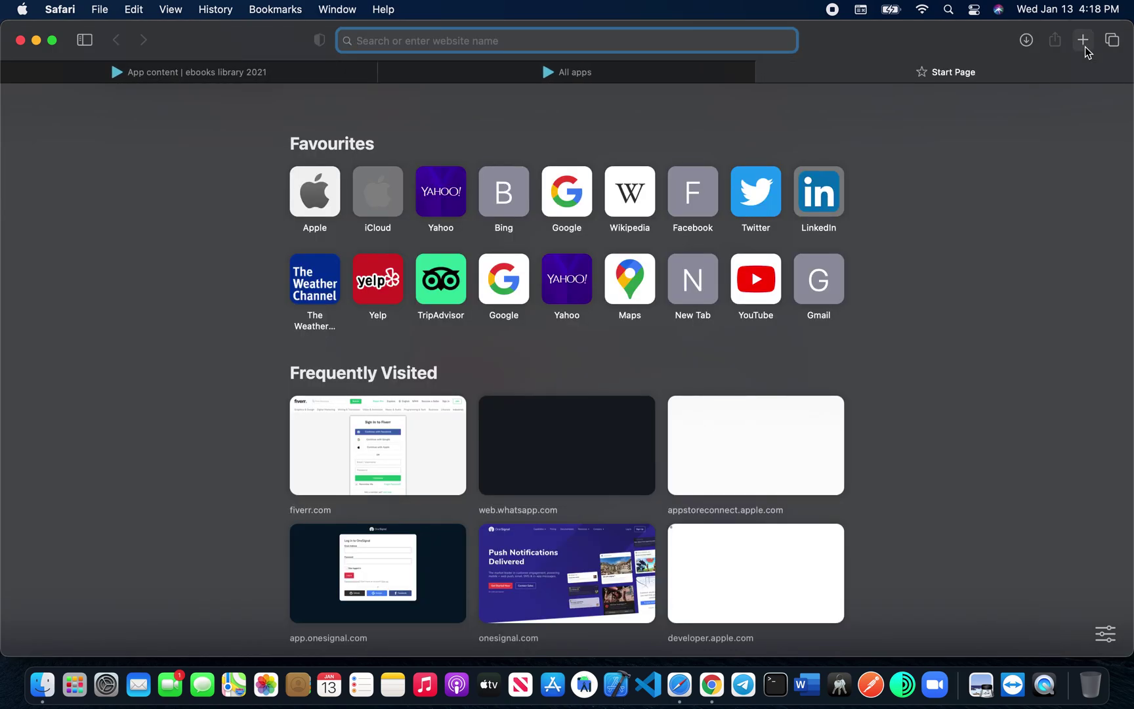
text(goolg)
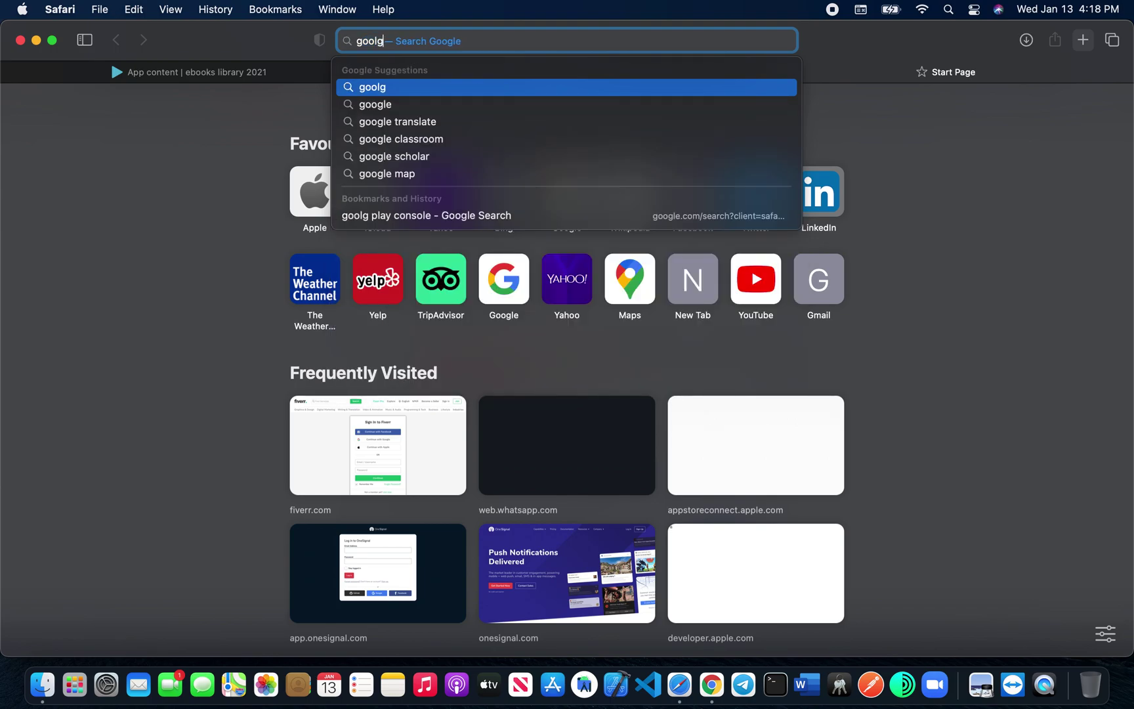
key(BackSpace)
key(BackSpace)
text(gle )
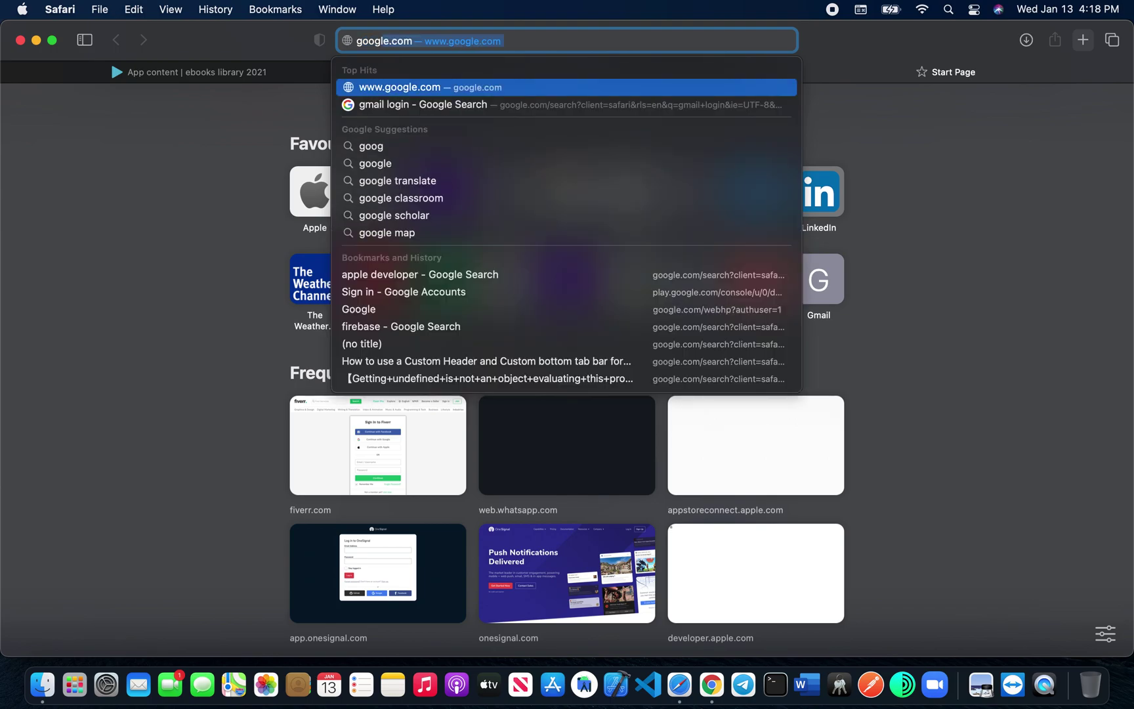
text(play c)
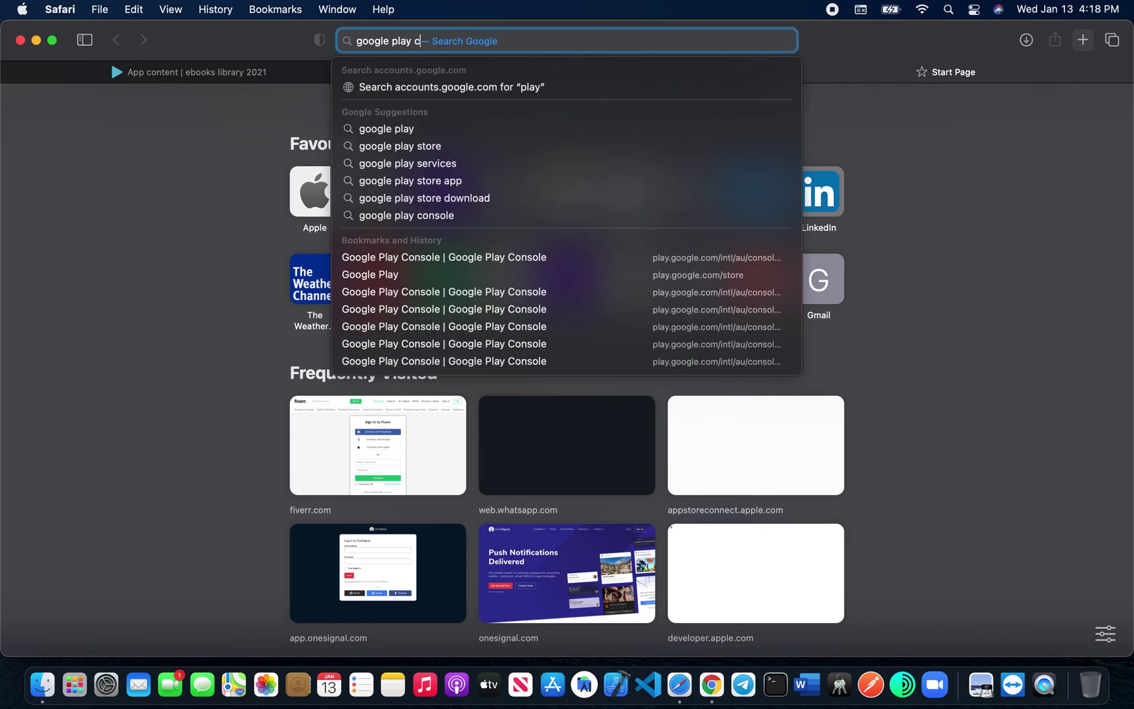
text(onsole)
key(Return)
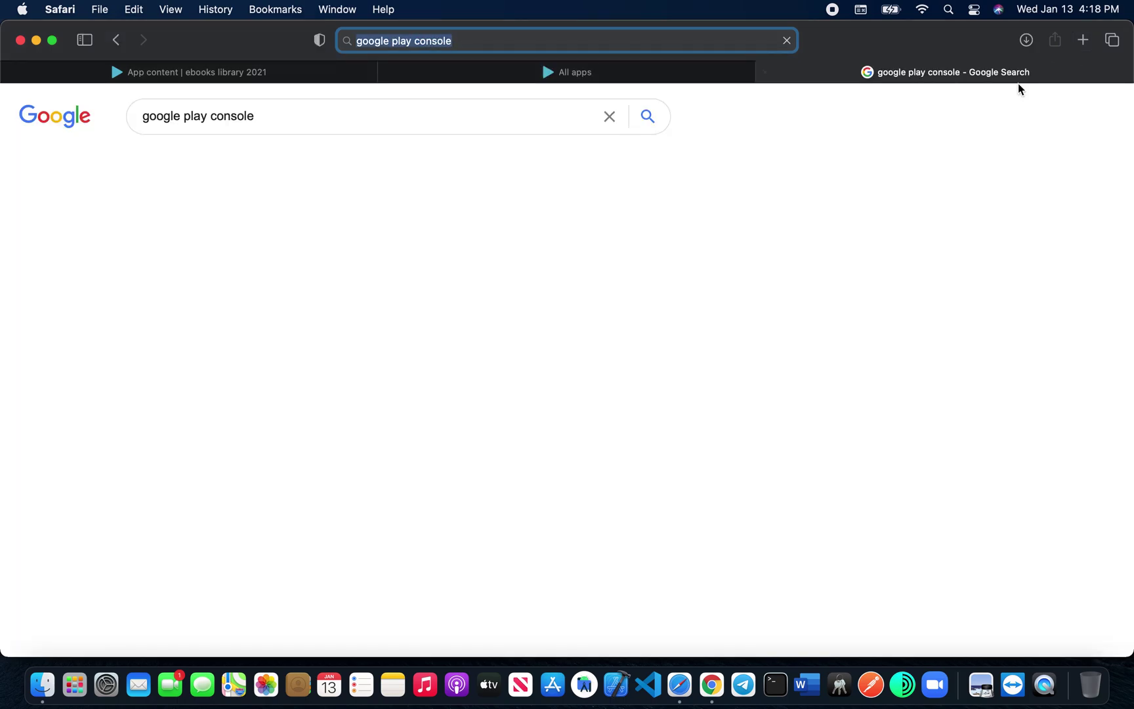
click(231, 504)
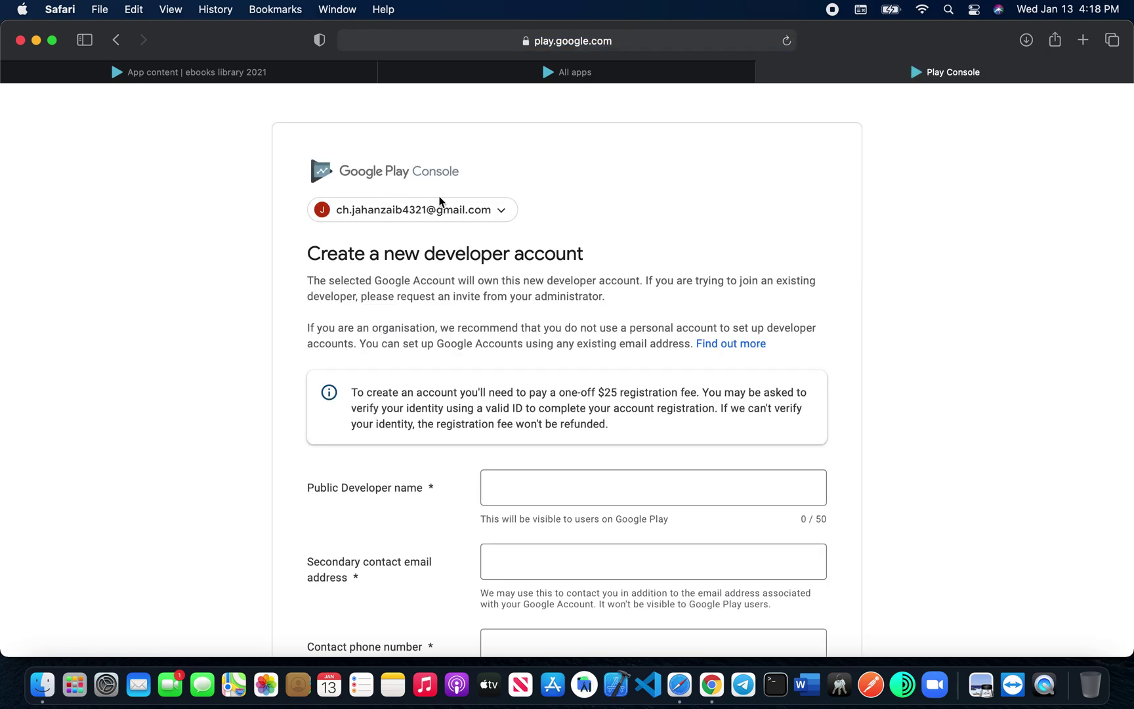
click(496, 211)
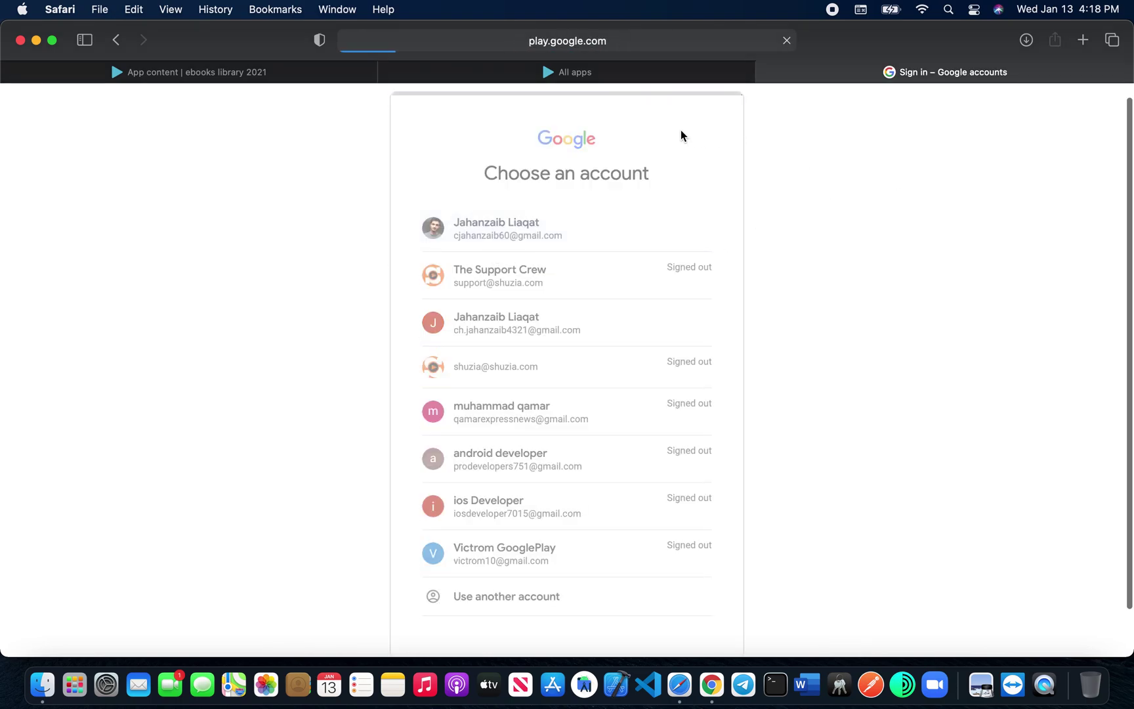
click(518, 445)
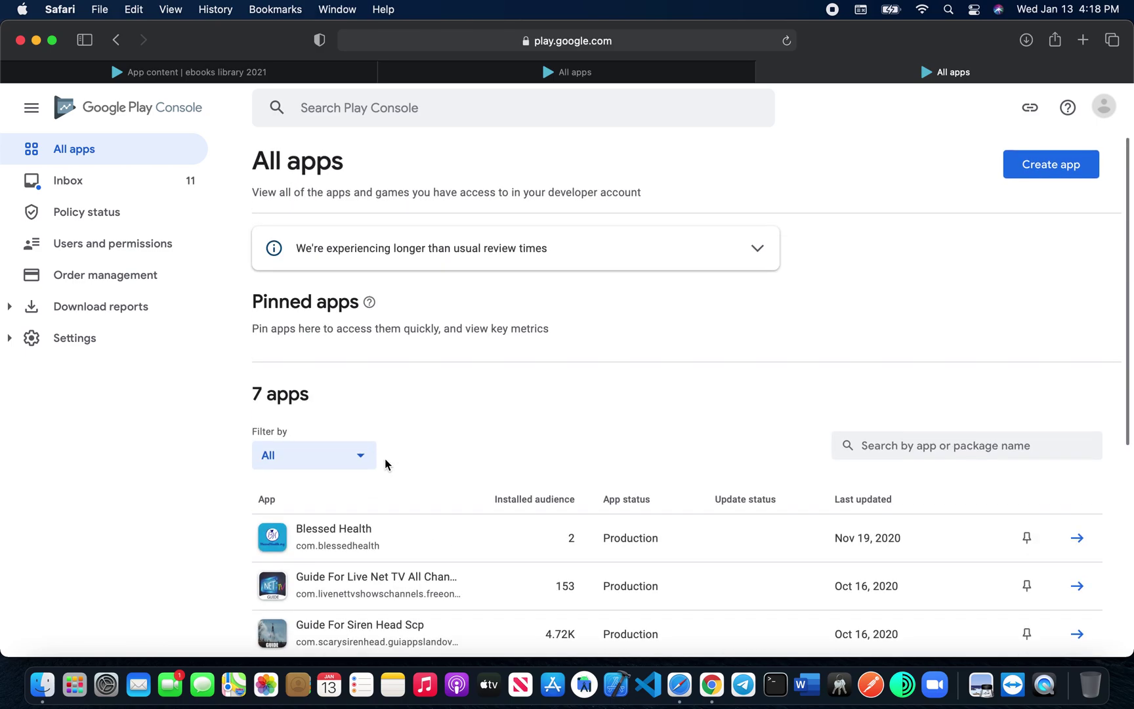
Step: Create a free app named 'testing', type App, accepting both declarations
click(1055, 169)
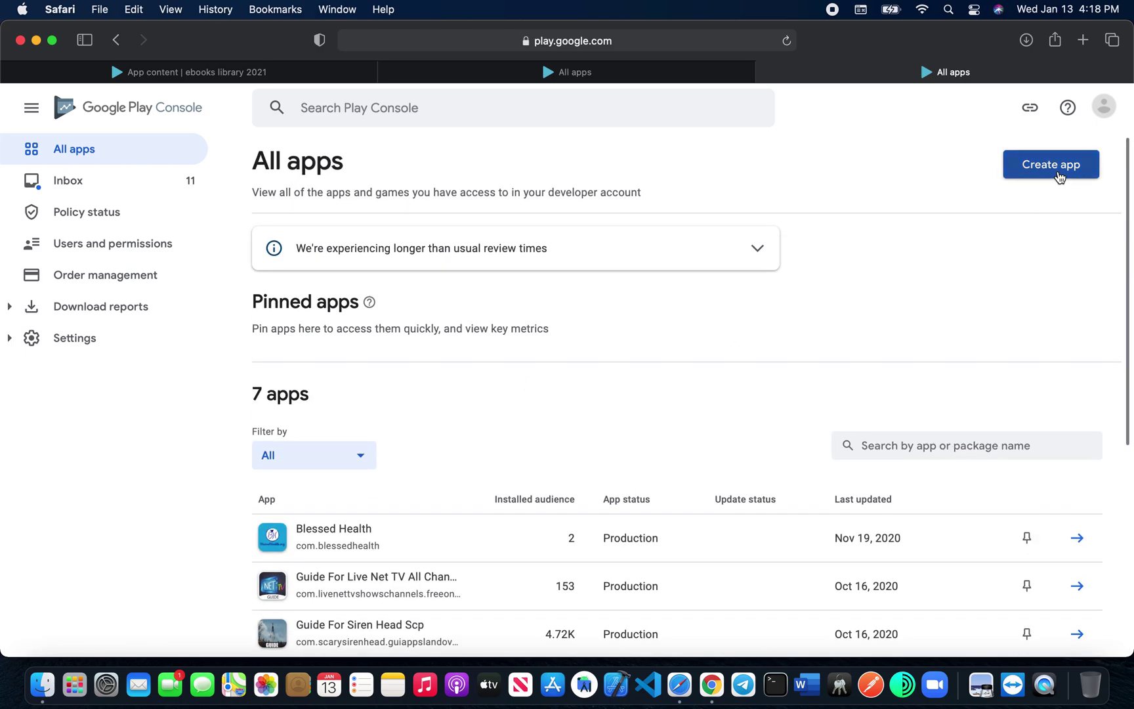
click(517, 267)
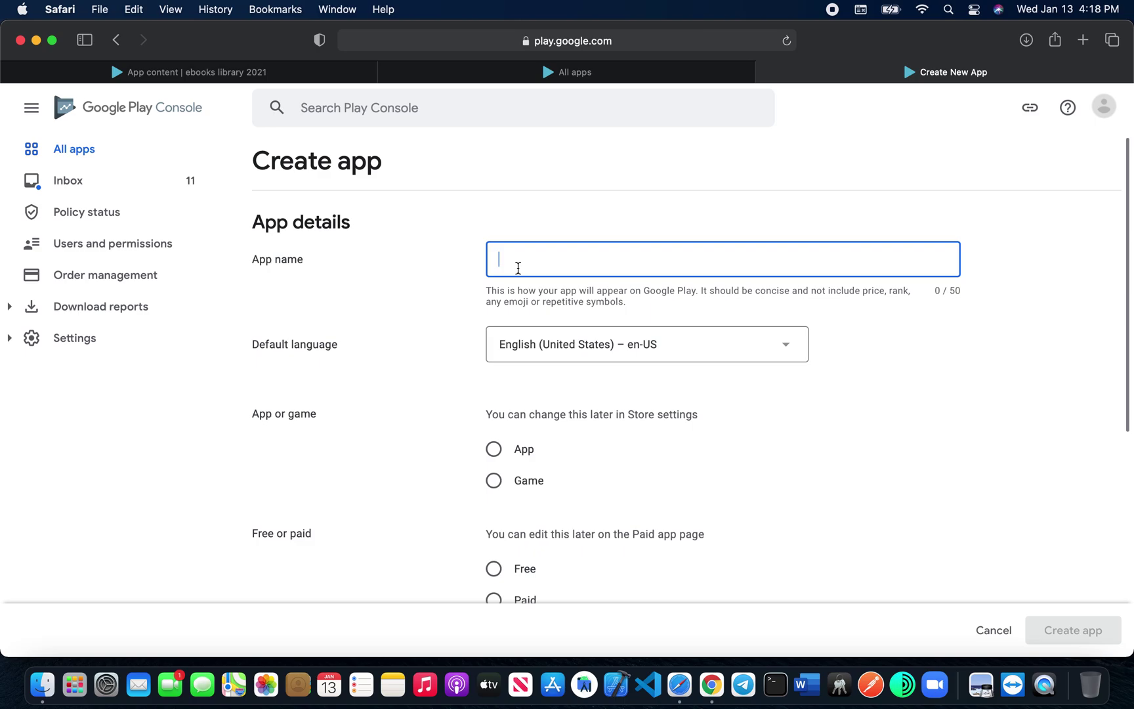
text(testing)
click(493, 449)
scroll(514, 502, down, 3)
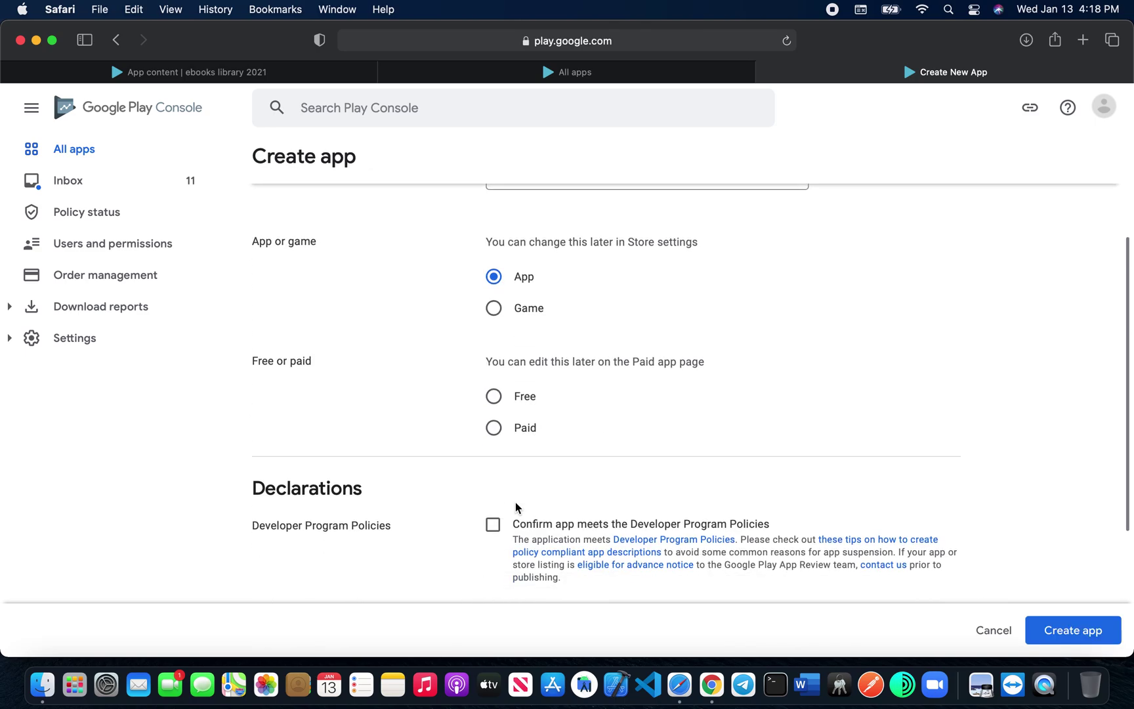
click(493, 340)
scroll(481, 526, down, 3)
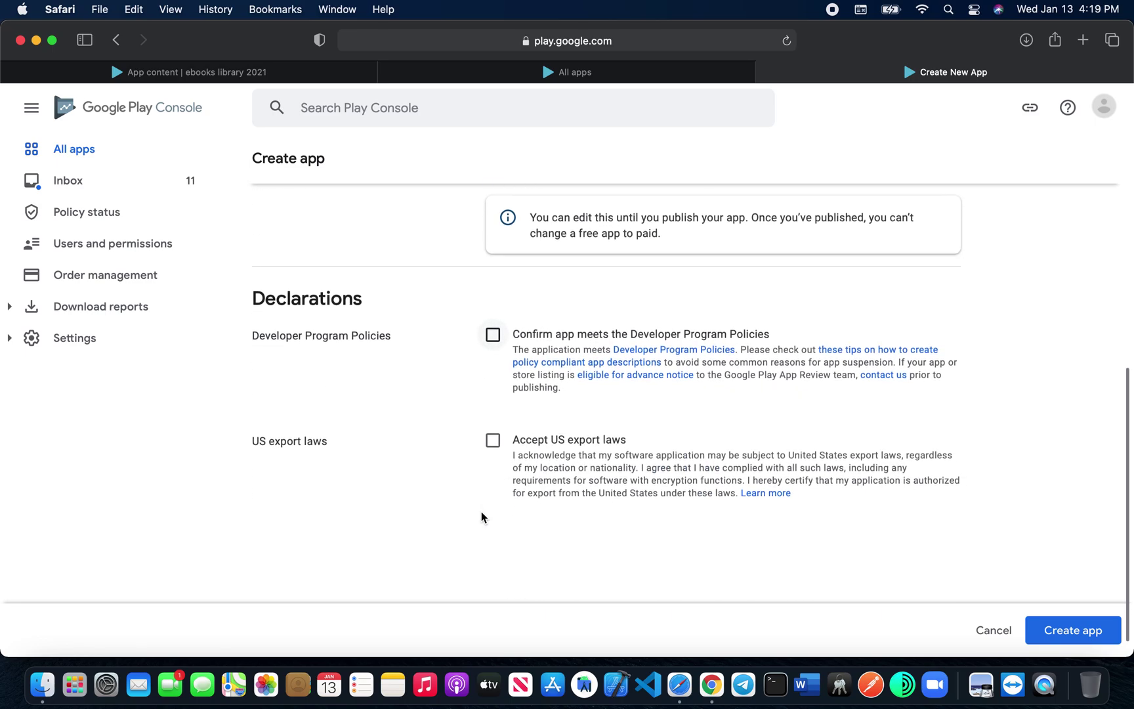
click(492, 335)
click(493, 439)
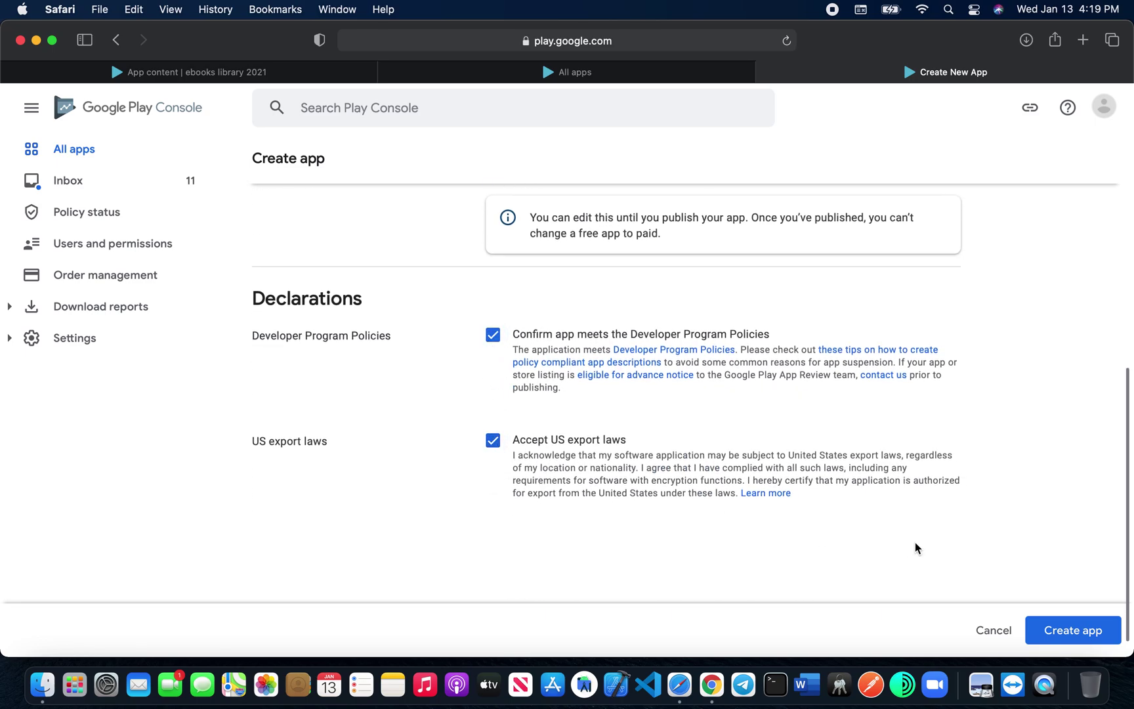
click(1091, 641)
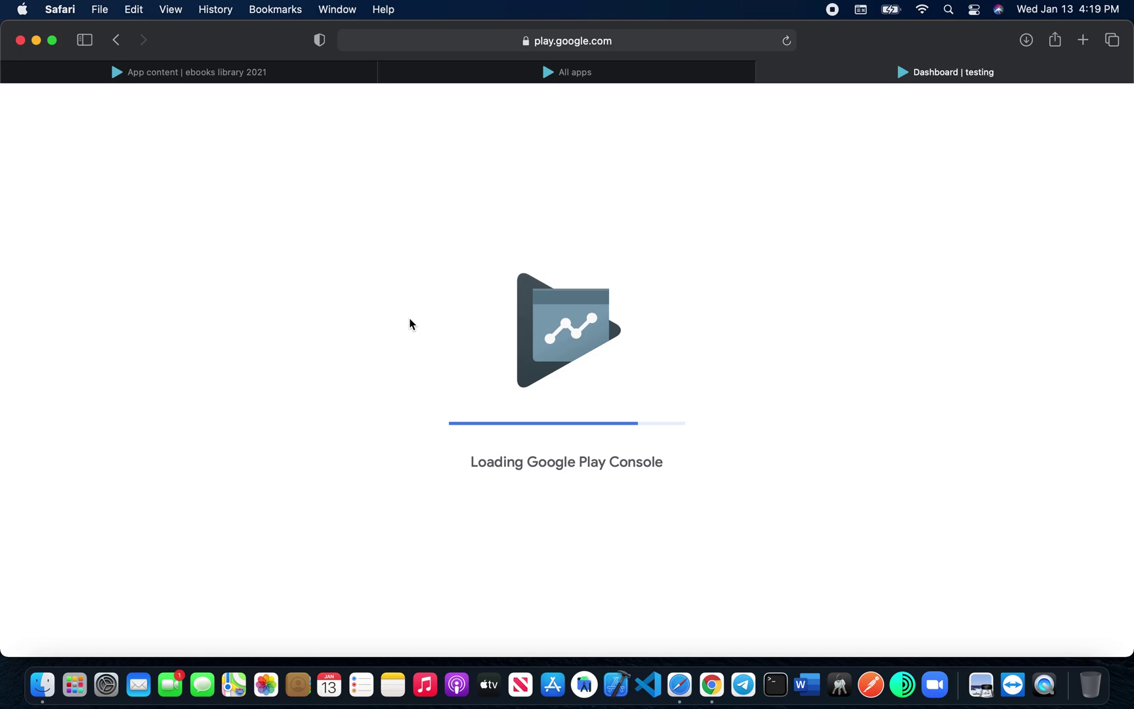
click(119, 151)
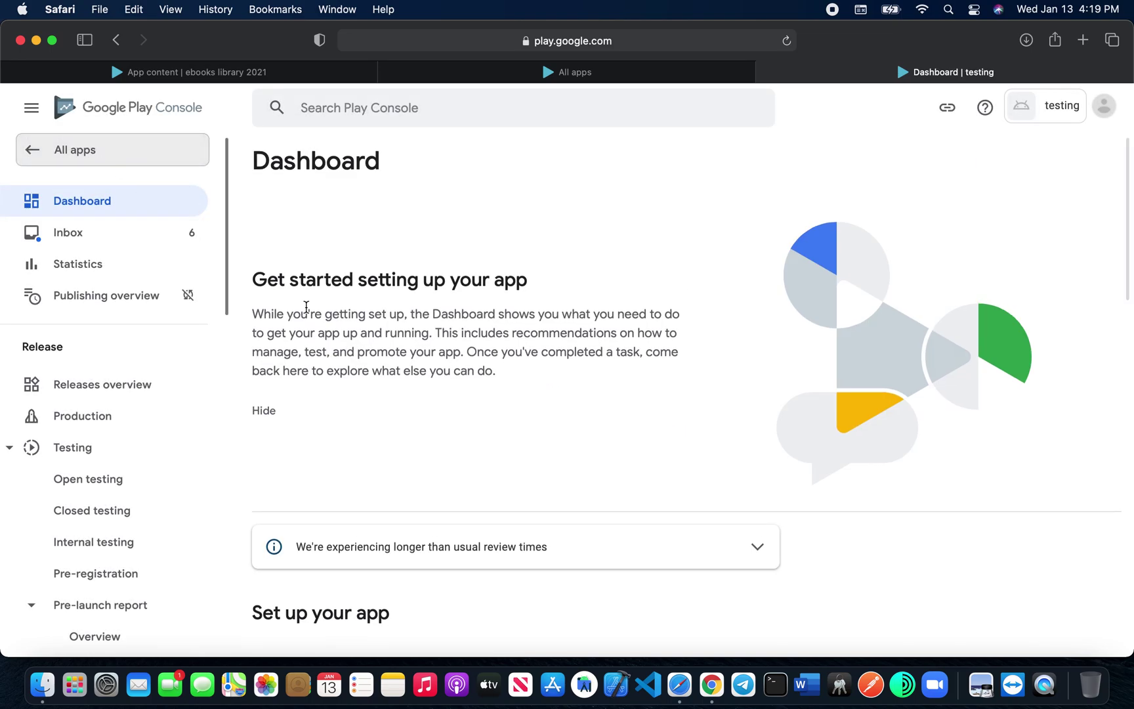
scroll(464, 495, down, 4)
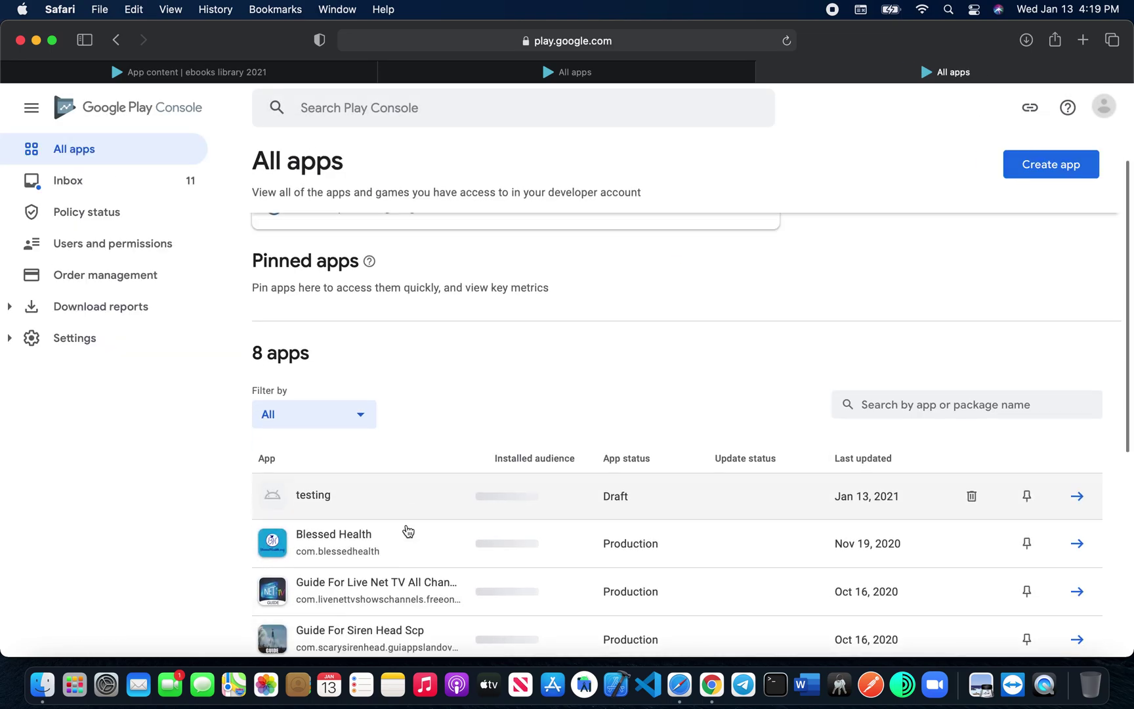
scroll(596, 454, up, 4)
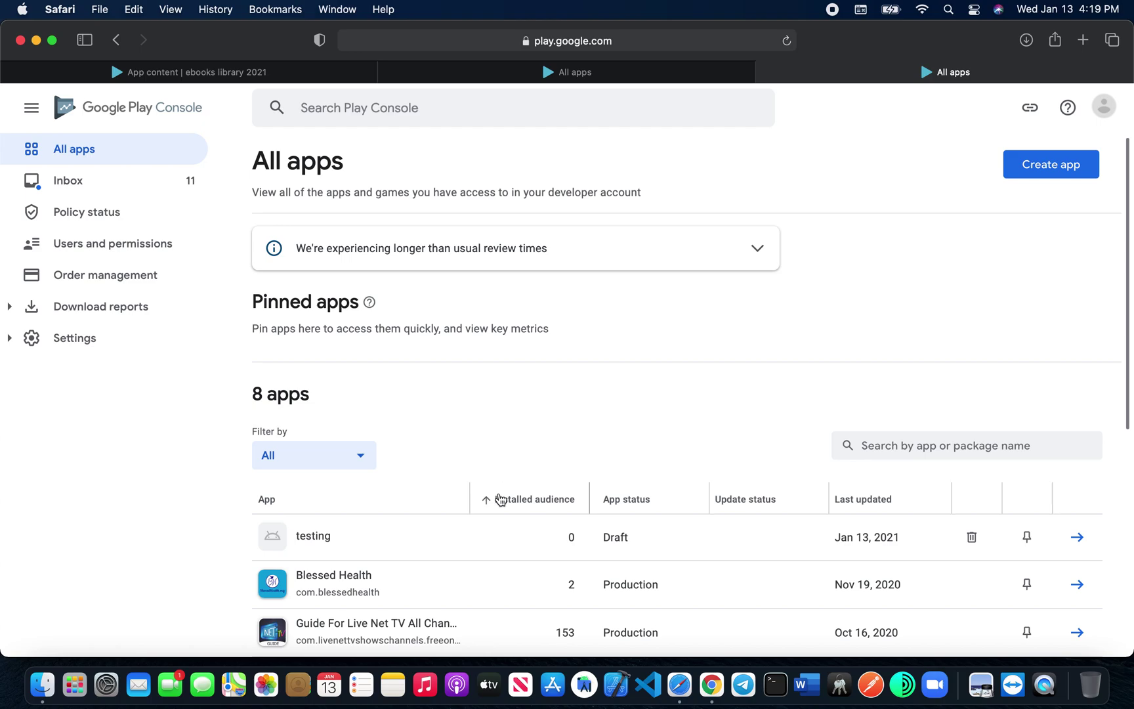
mouse_move(499, 500)
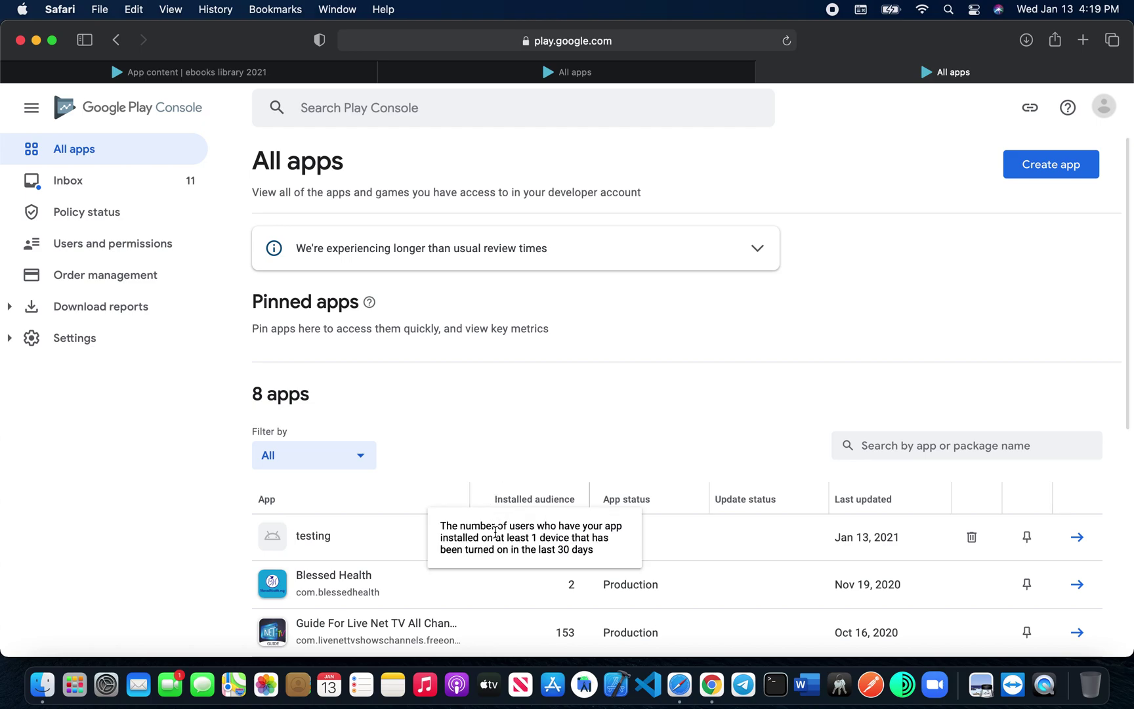
click(422, 546)
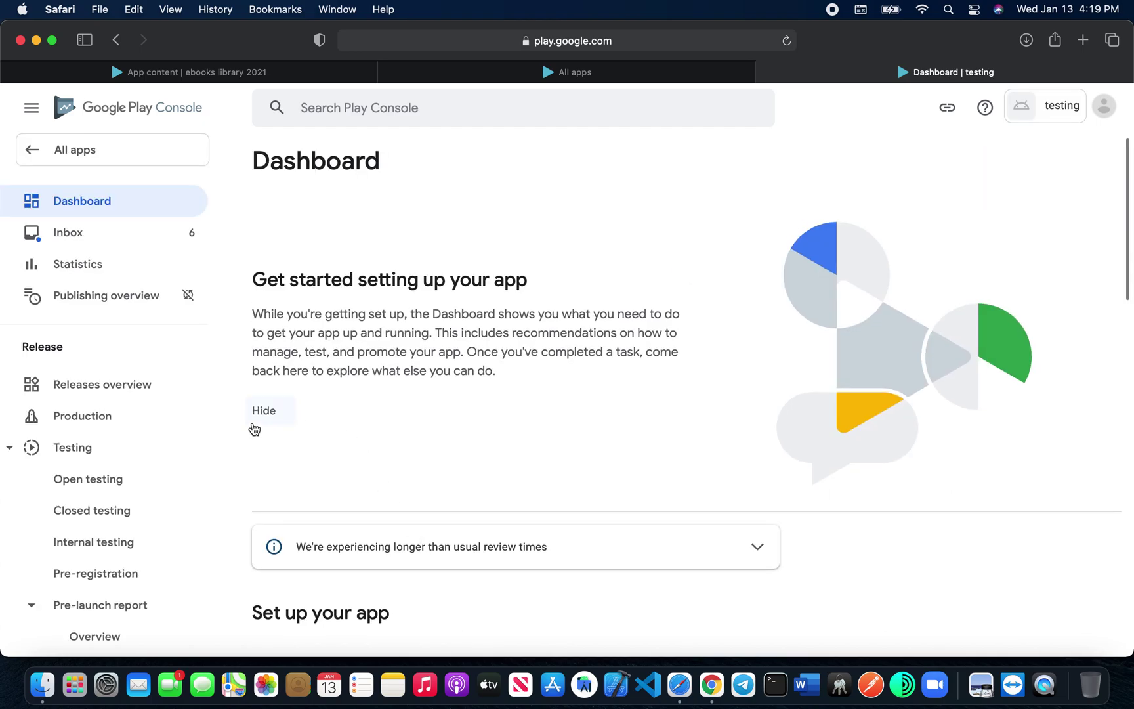
Step: Set short description 'it is very nice app' and full description 'wooow, it's to long'
scroll(111, 461, down, 10)
scroll(113, 461, down, 5)
click(94, 409)
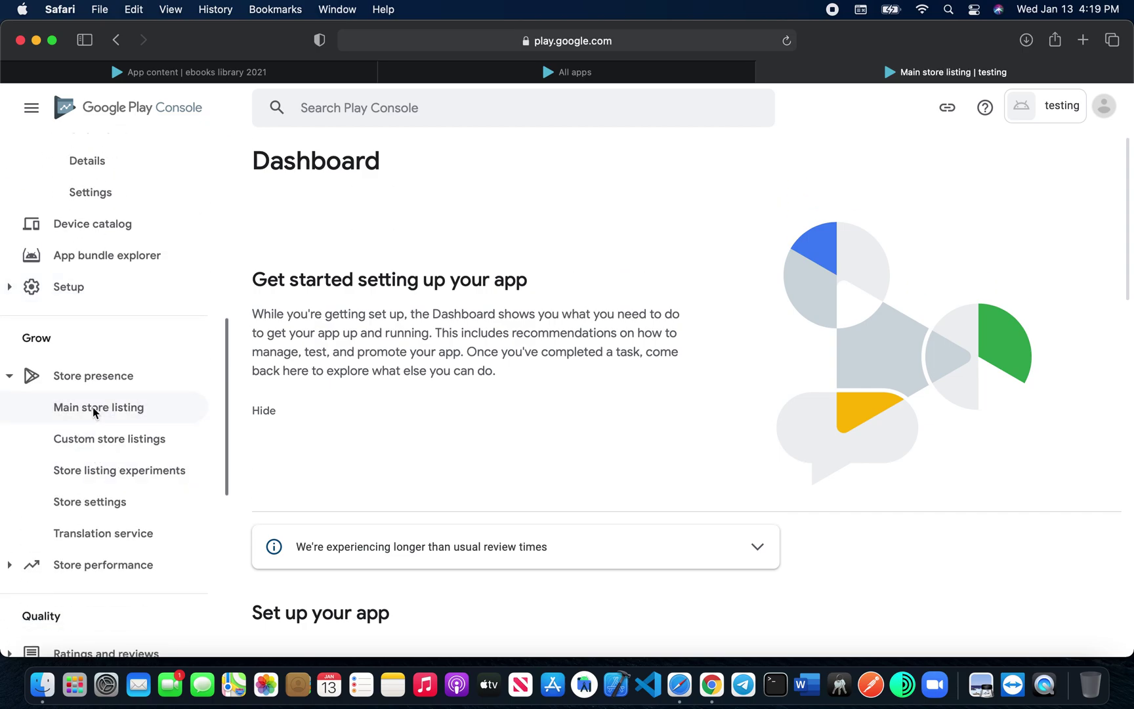
scroll(557, 517, down, 3)
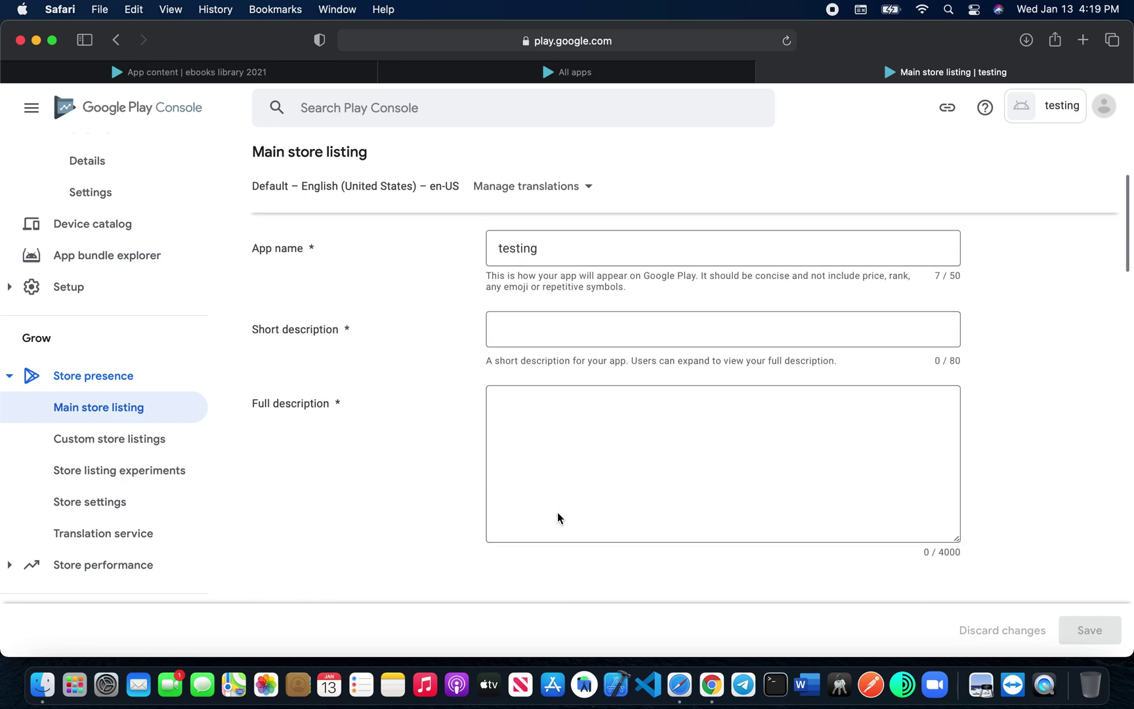
click(554, 333)
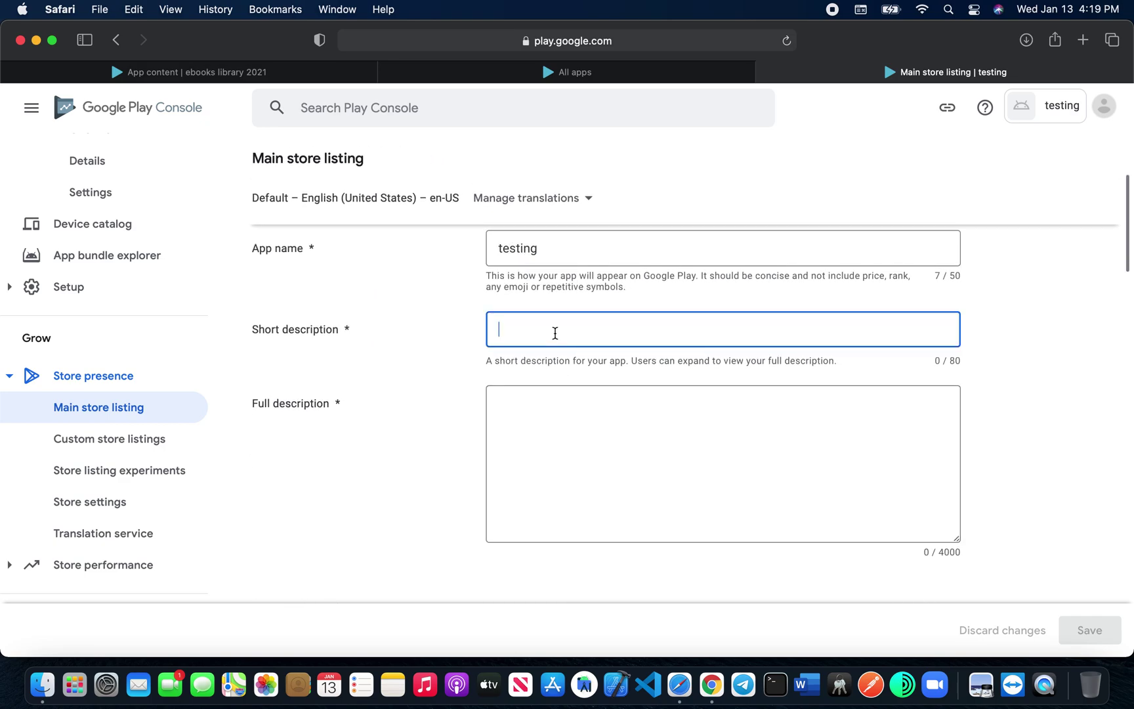
text(it is ver)
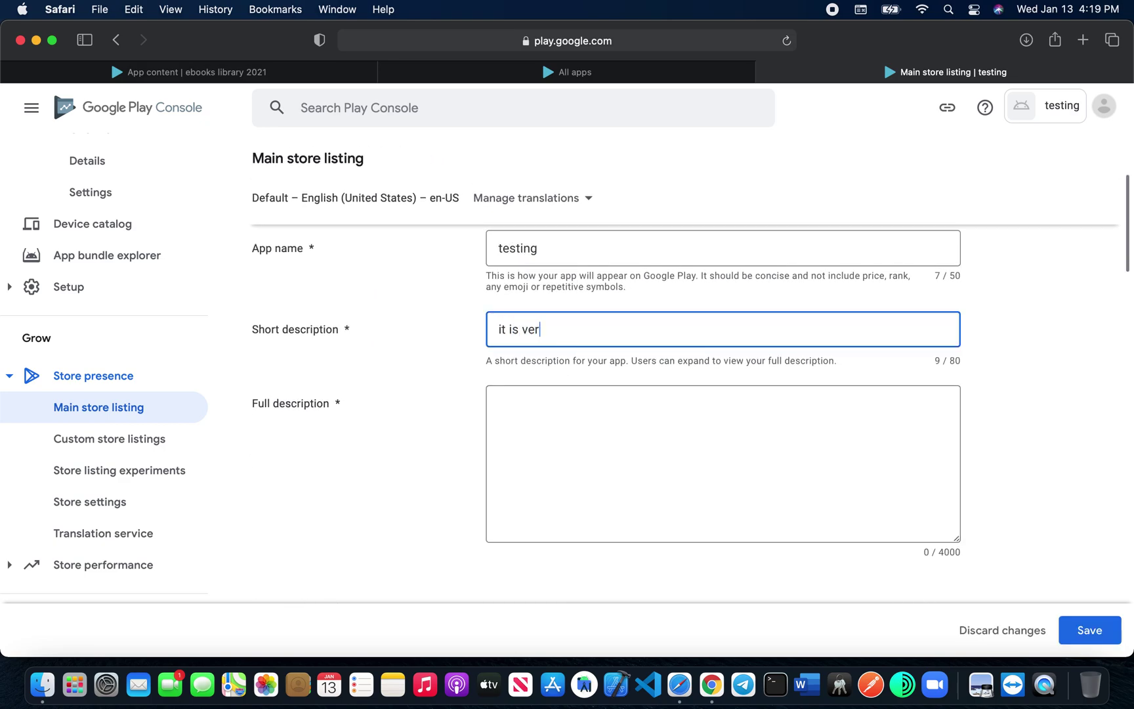
text(y nice app)
click(566, 425)
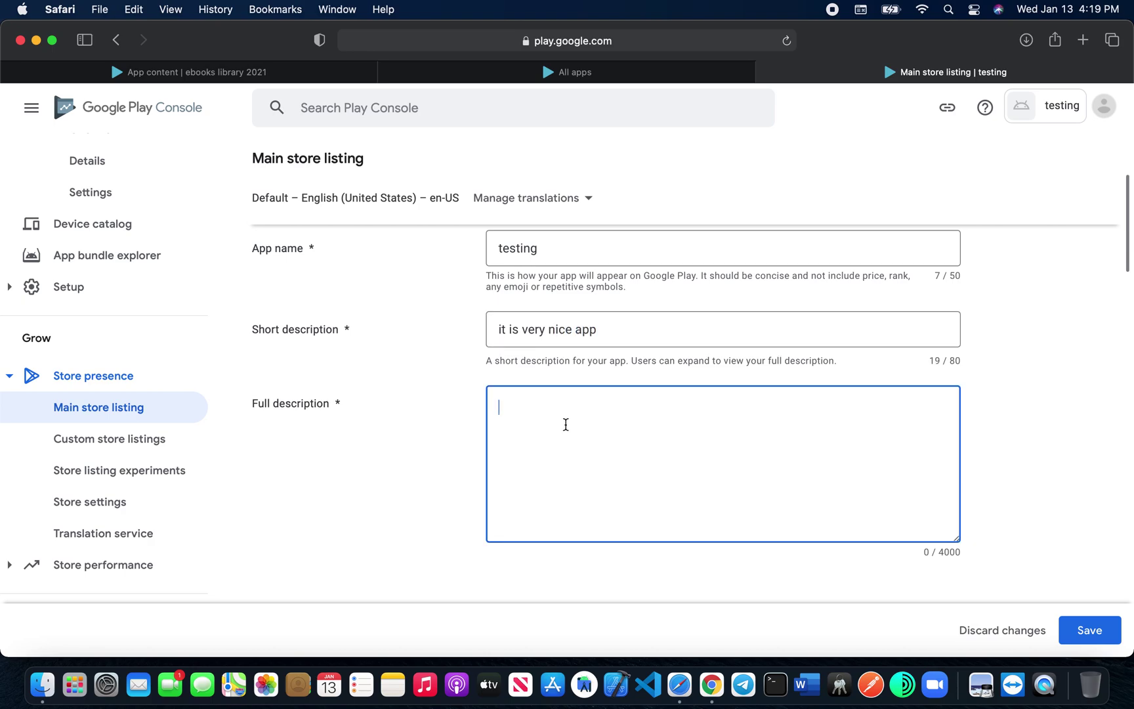
text(wooow, it's to long)
scroll(558, 529, down, 10)
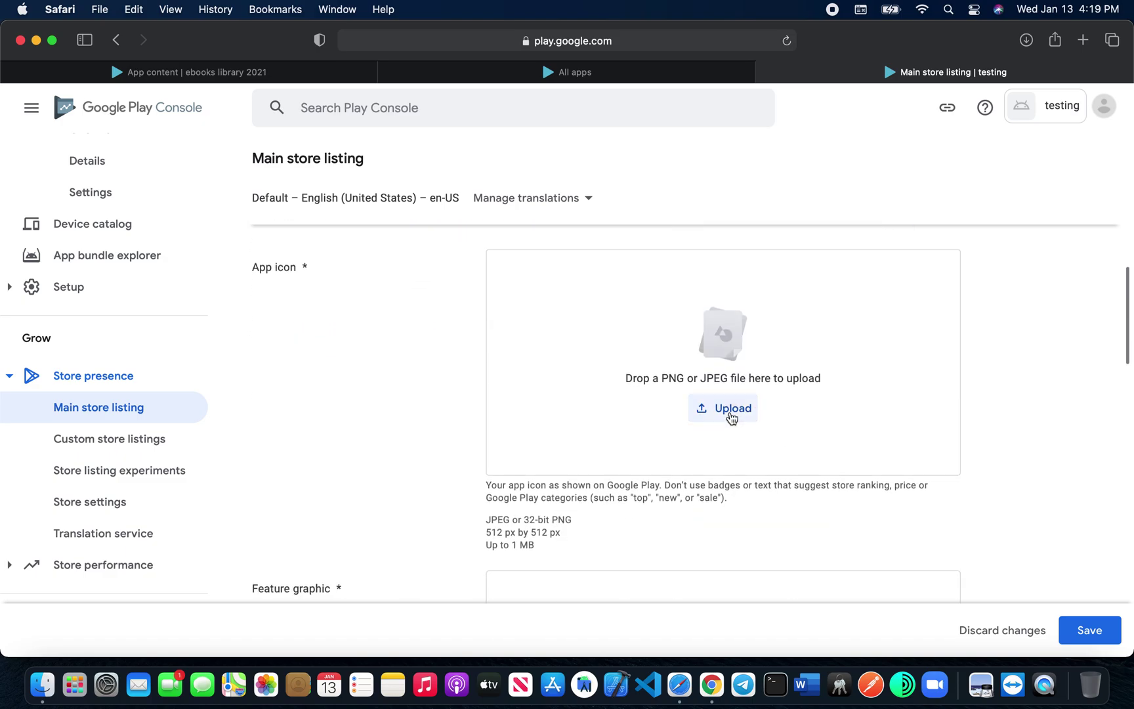
Step: Upload Logo.png from the Downloads folder as the app icon
click(728, 410)
click(311, 246)
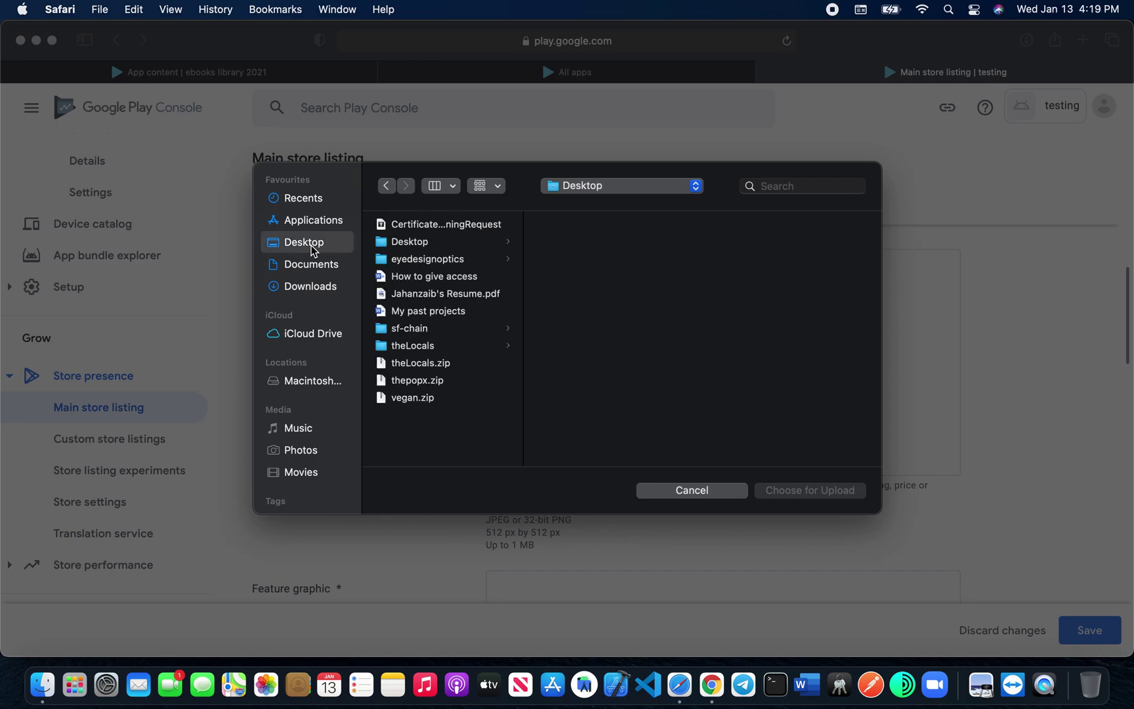
click(318, 292)
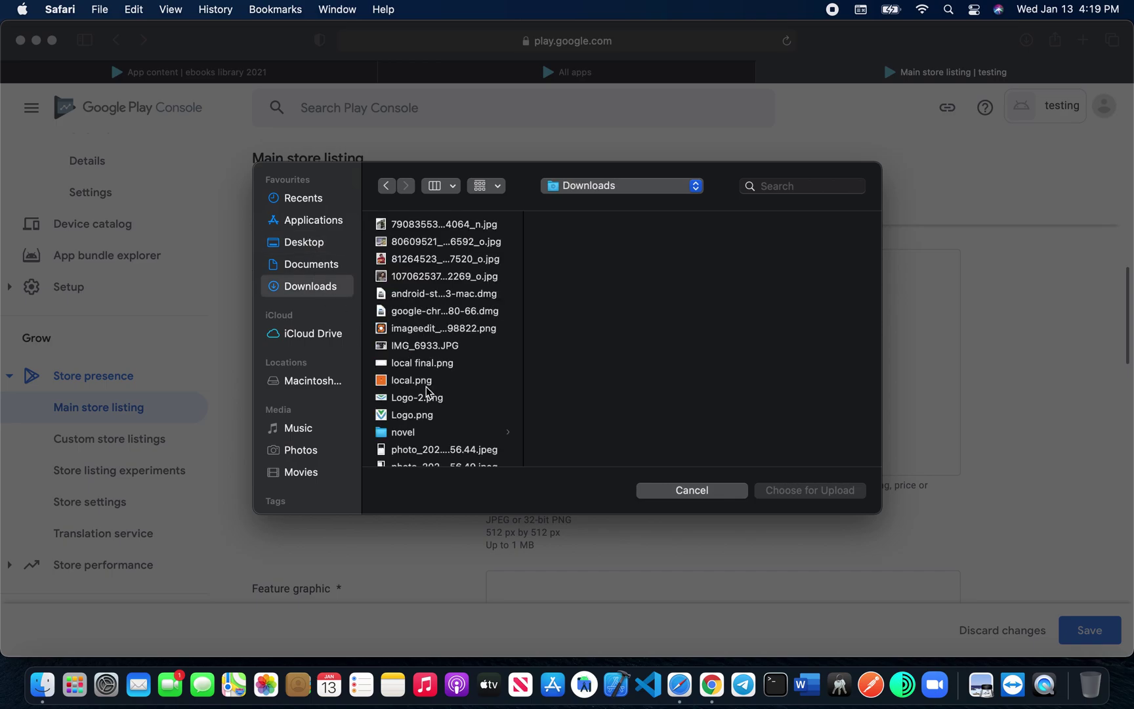
scroll(433, 410, down, 2)
click(412, 382)
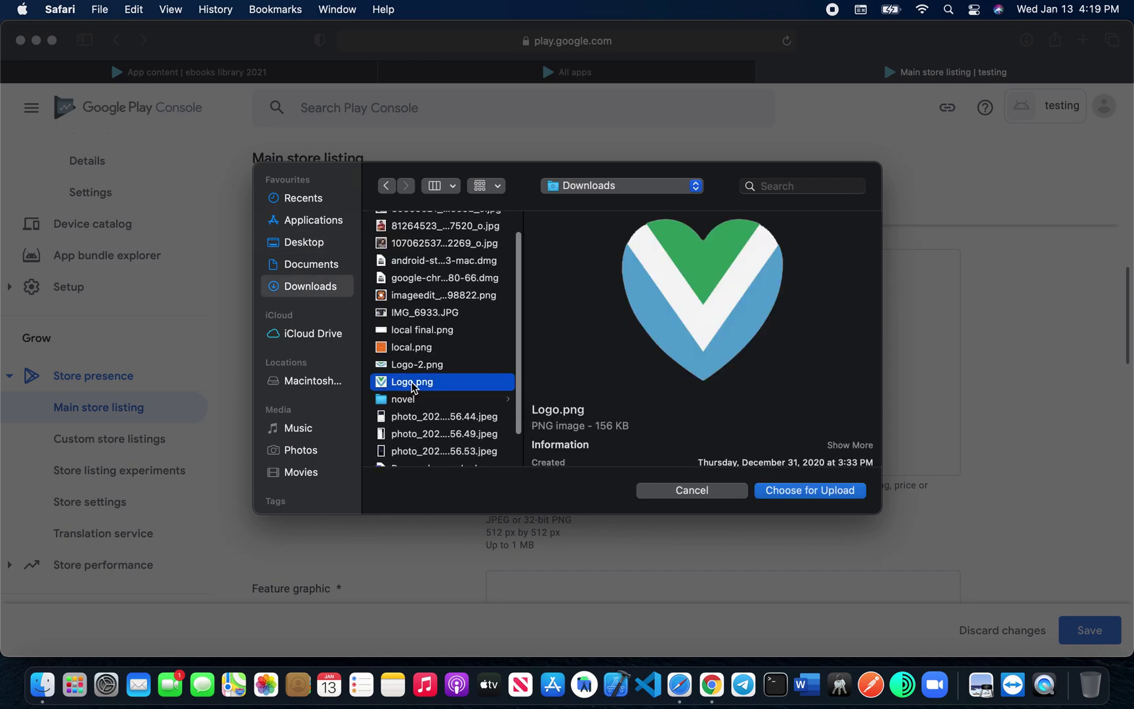
click(830, 493)
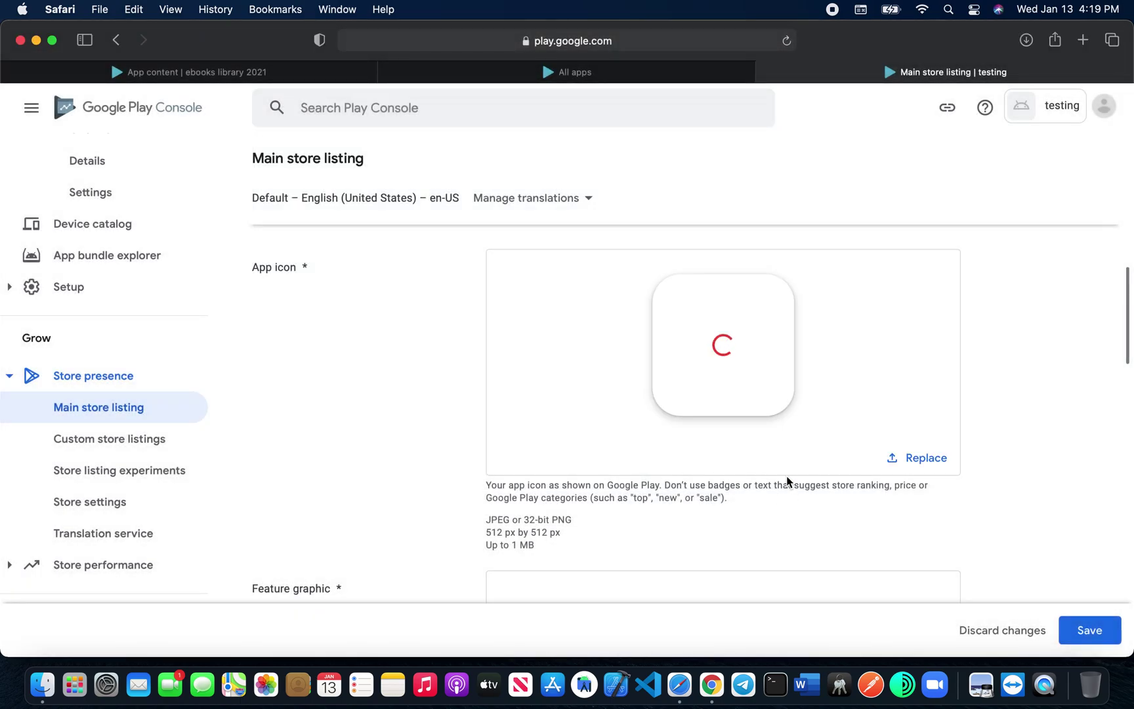
scroll(785, 475, down, 8)
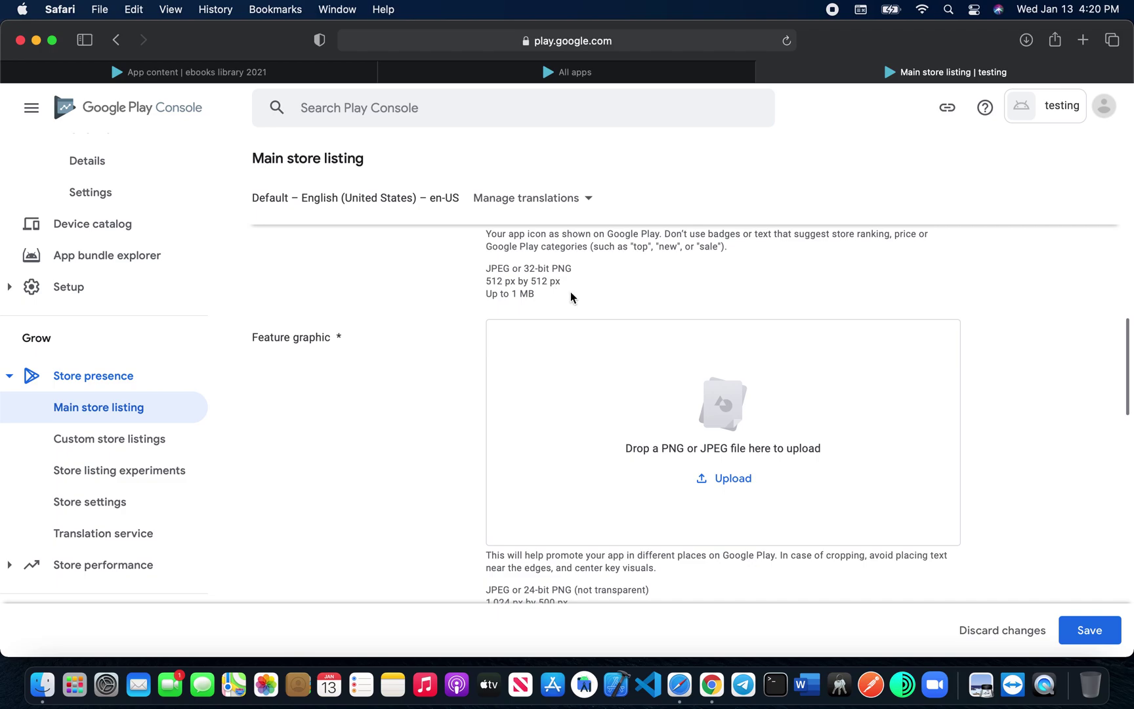
scroll(578, 301, down, 3)
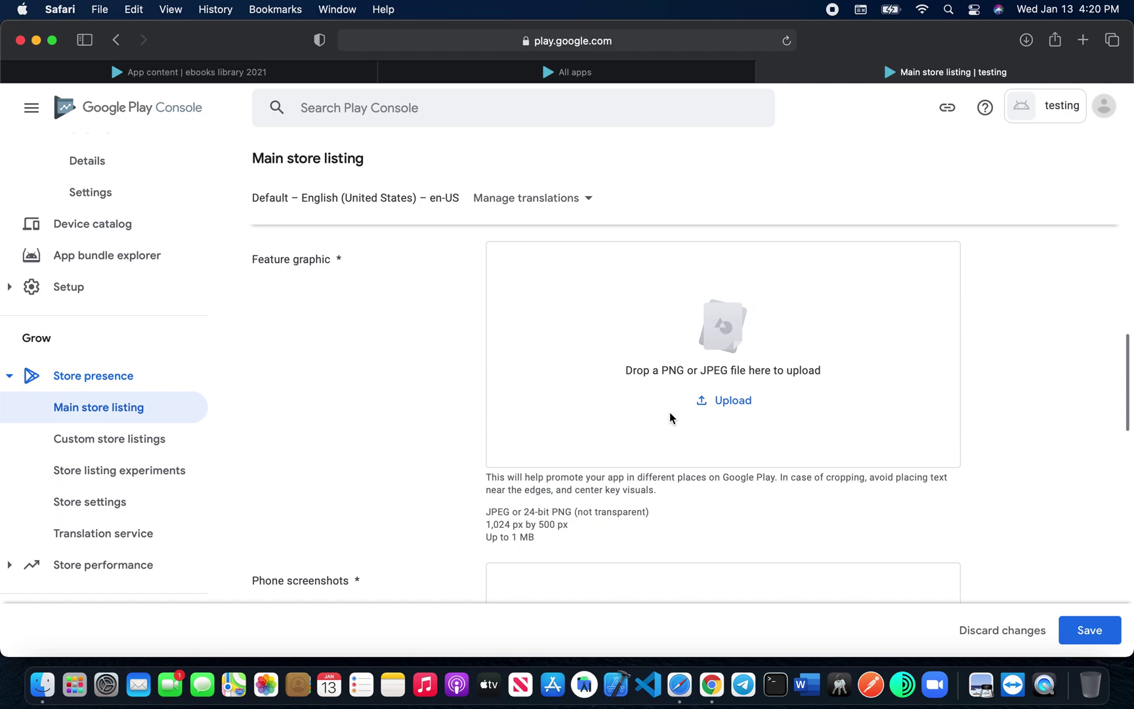
Step: Upload Logo-2.png as the store listing's feature graphic
click(736, 402)
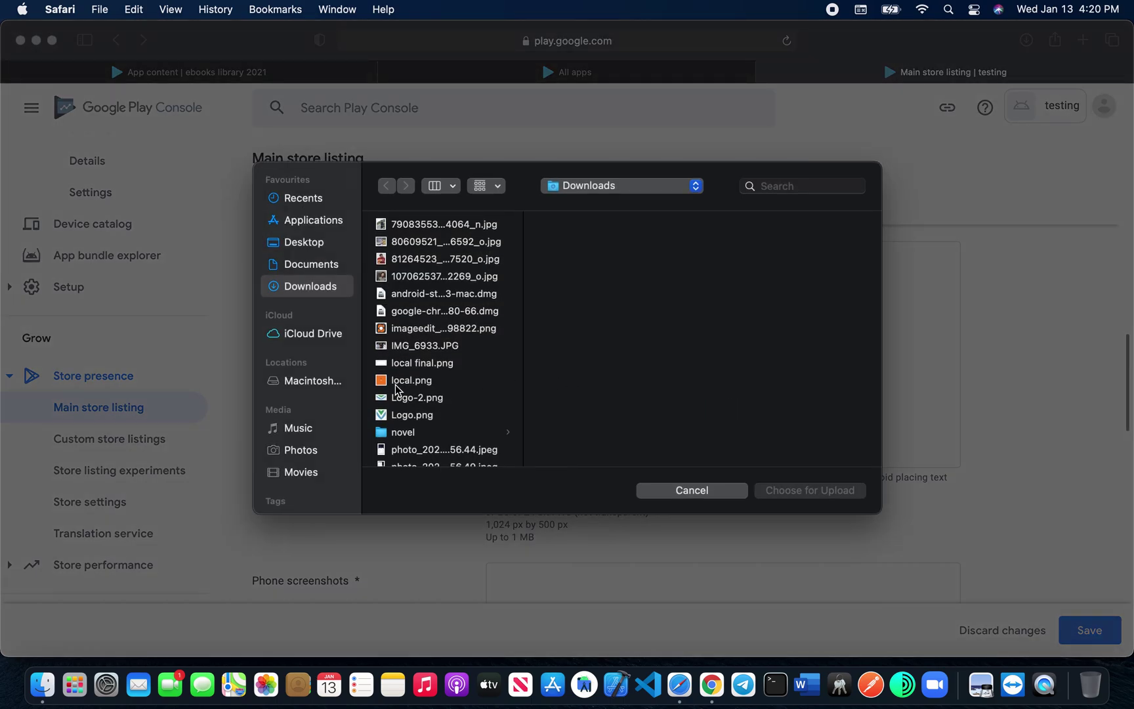
click(398, 400)
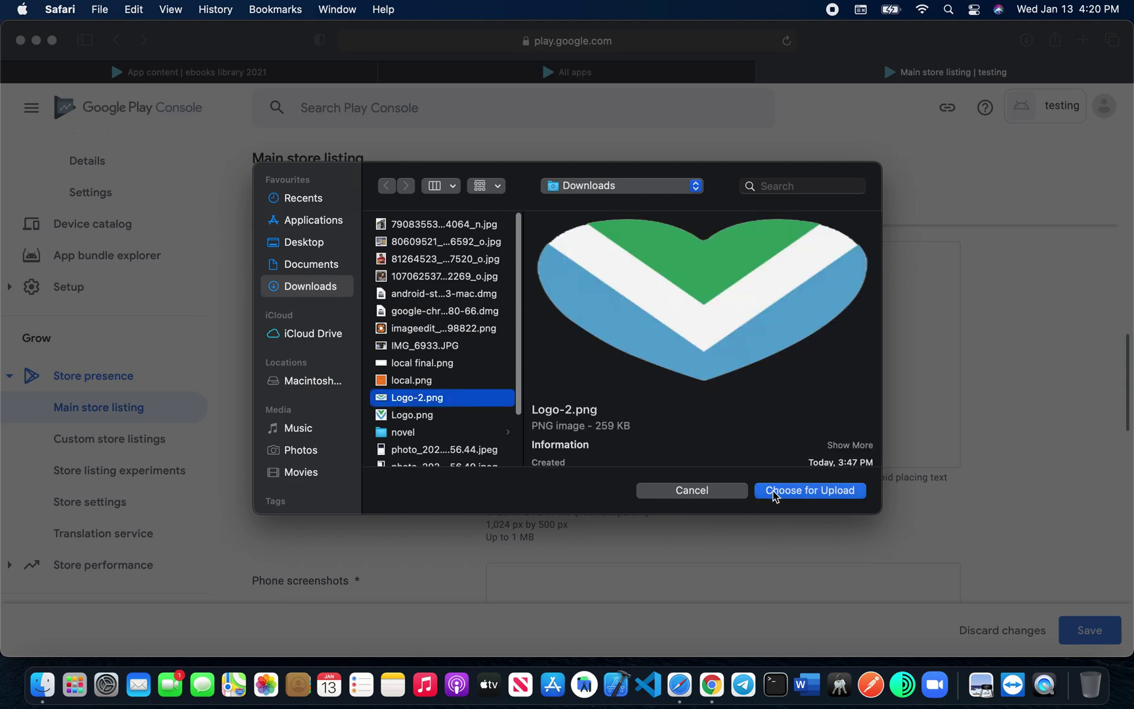
click(772, 490)
scroll(614, 533, down, 3)
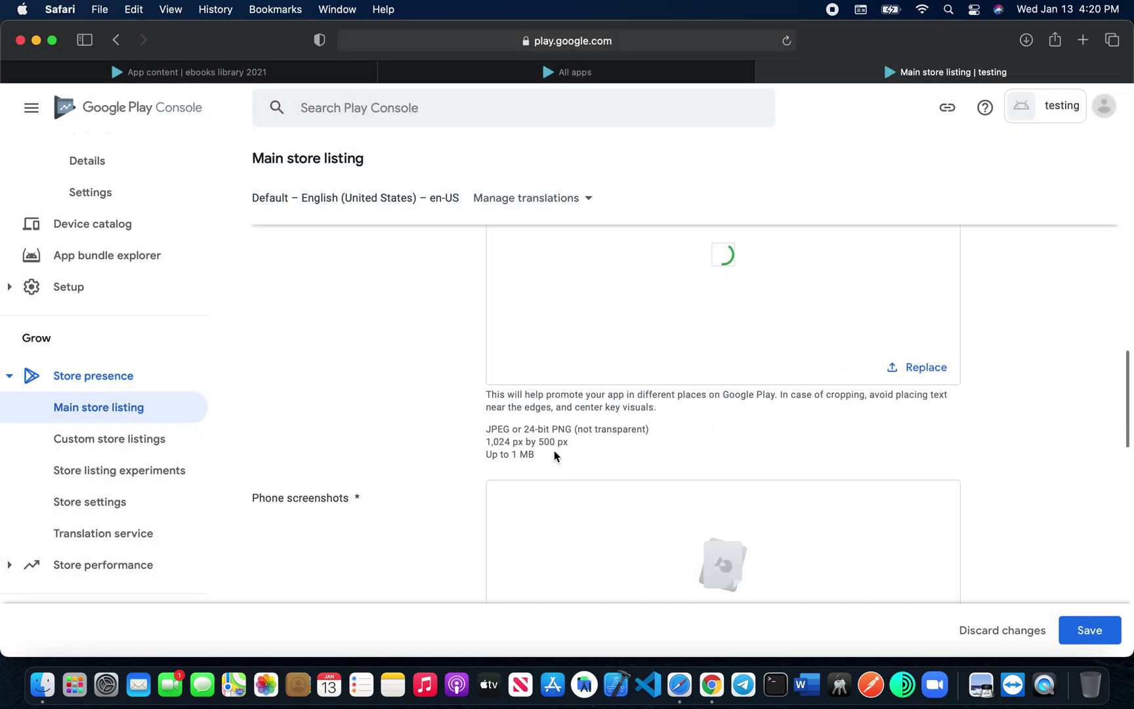
scroll(554, 454, down, 5)
scroll(554, 451, down, 1)
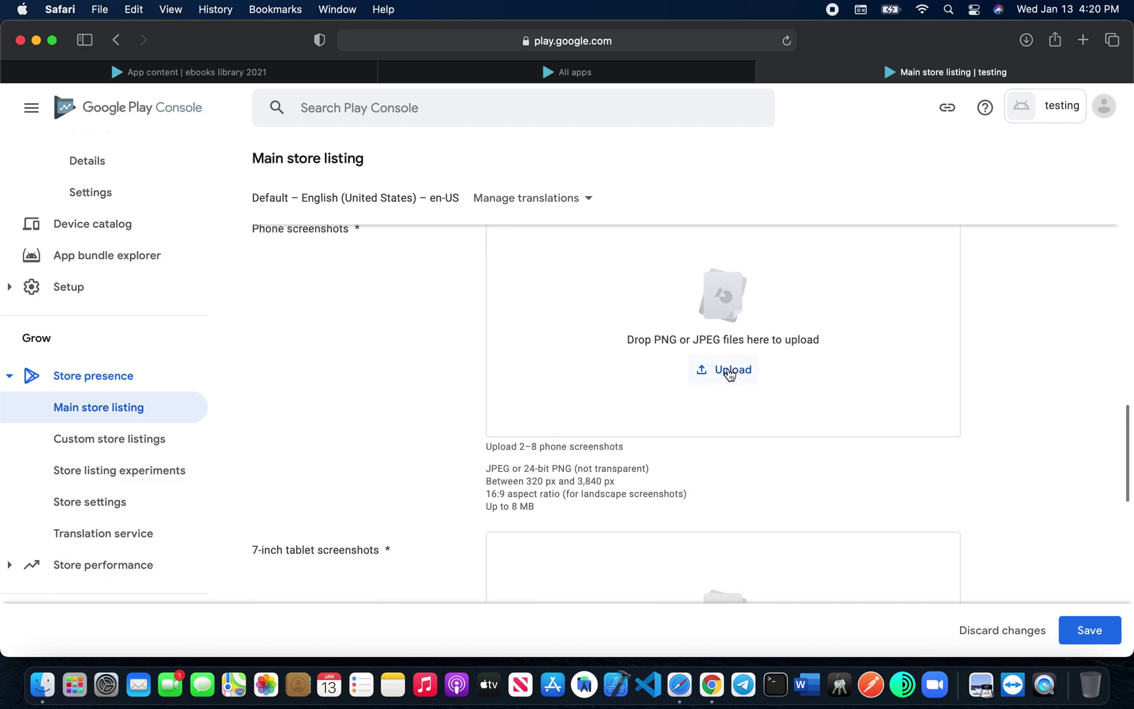
Step: Upload three photos as phone screenshots and save the store listing
click(729, 371)
scroll(455, 359, down, 4)
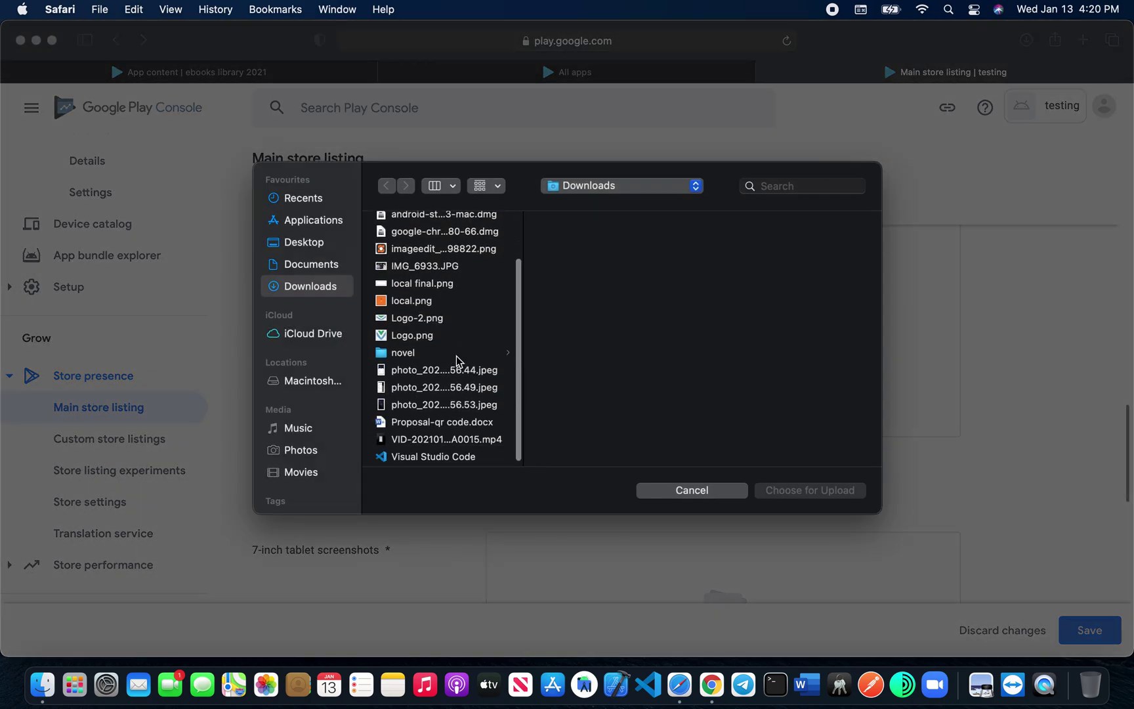
click(425, 405)
super+click(413, 388)
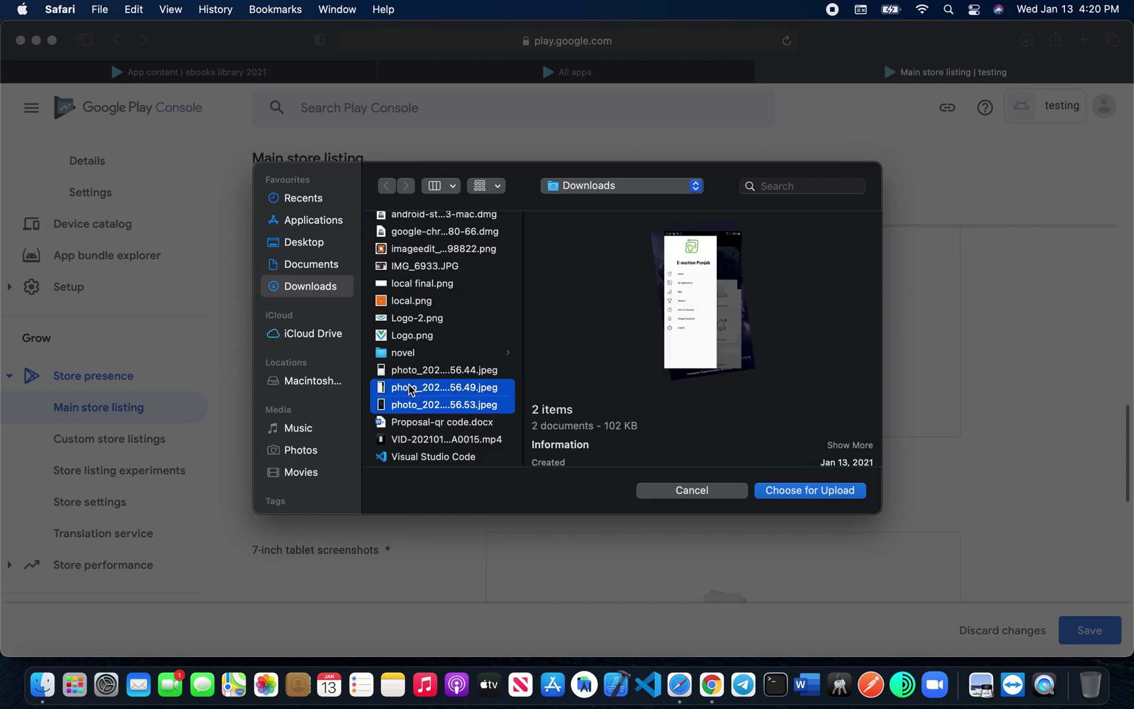
super+click(420, 373)
click(778, 490)
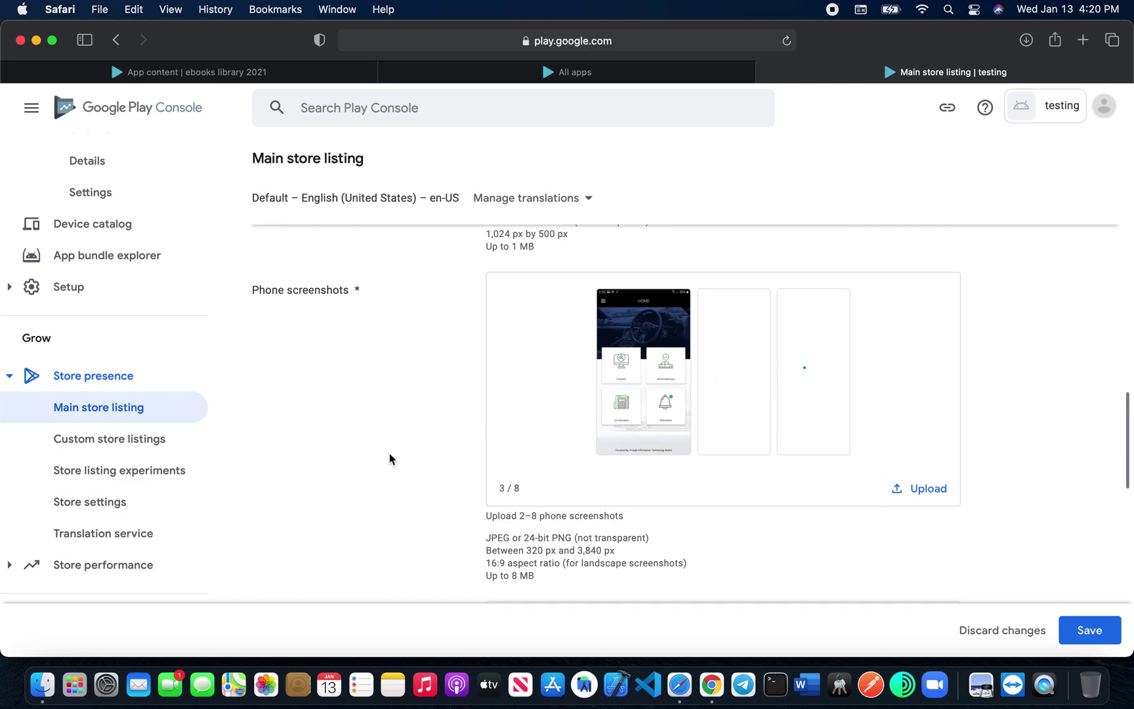
scroll(389, 458, up, 5)
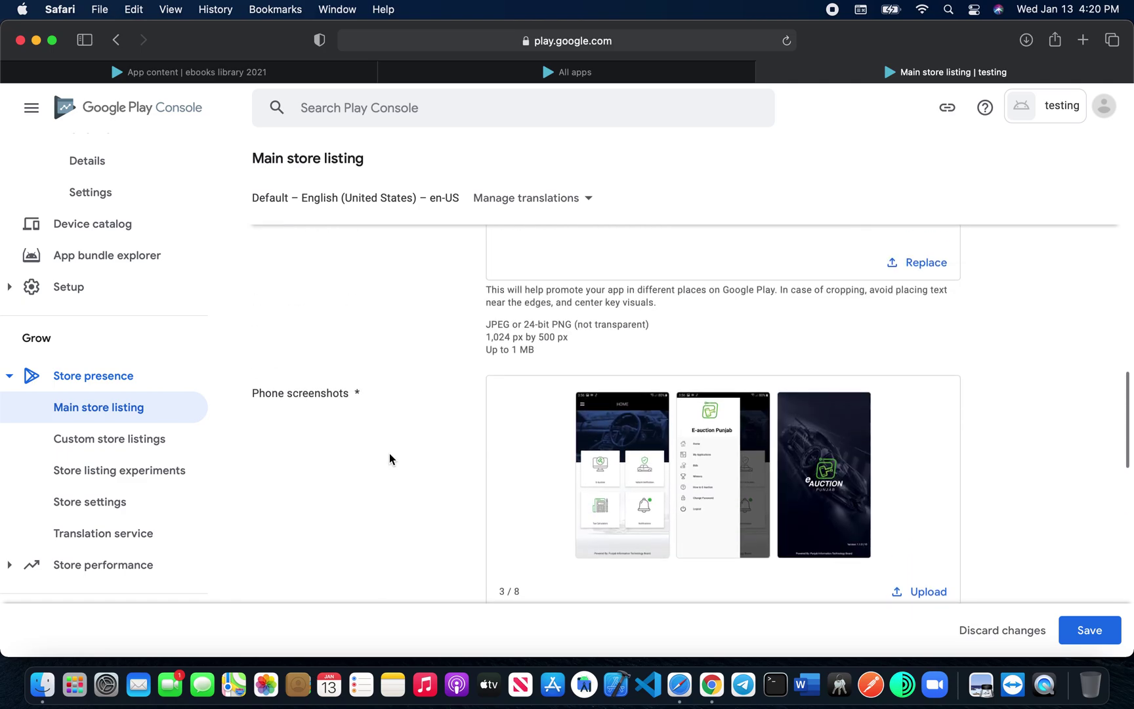
scroll(445, 472, down, 10)
click(1090, 630)
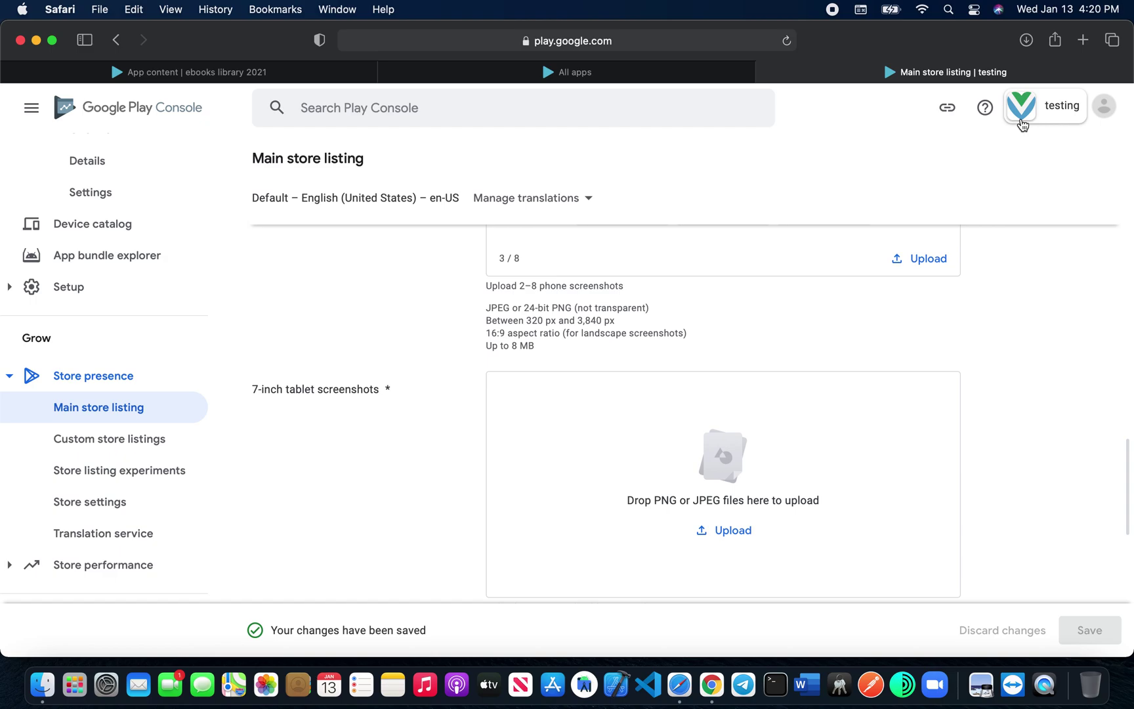
Step: Open App content and start the privacy policy form, focusing its URL field
scroll(127, 504, down, 5)
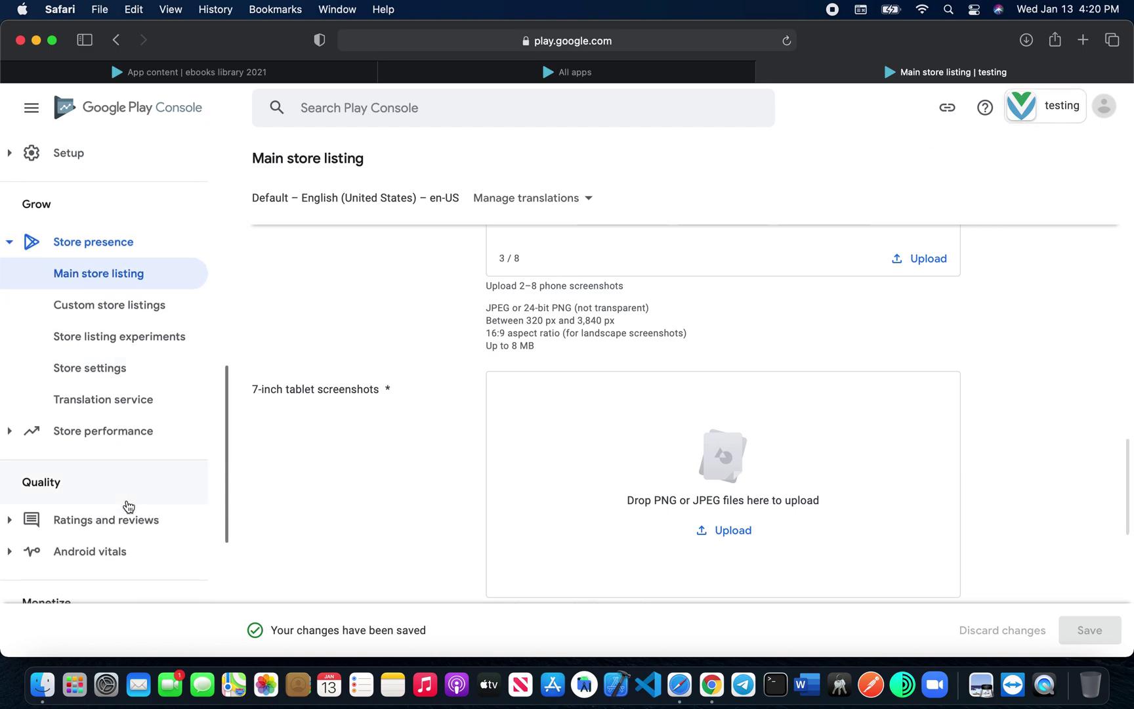
scroll(112, 535, down, 3)
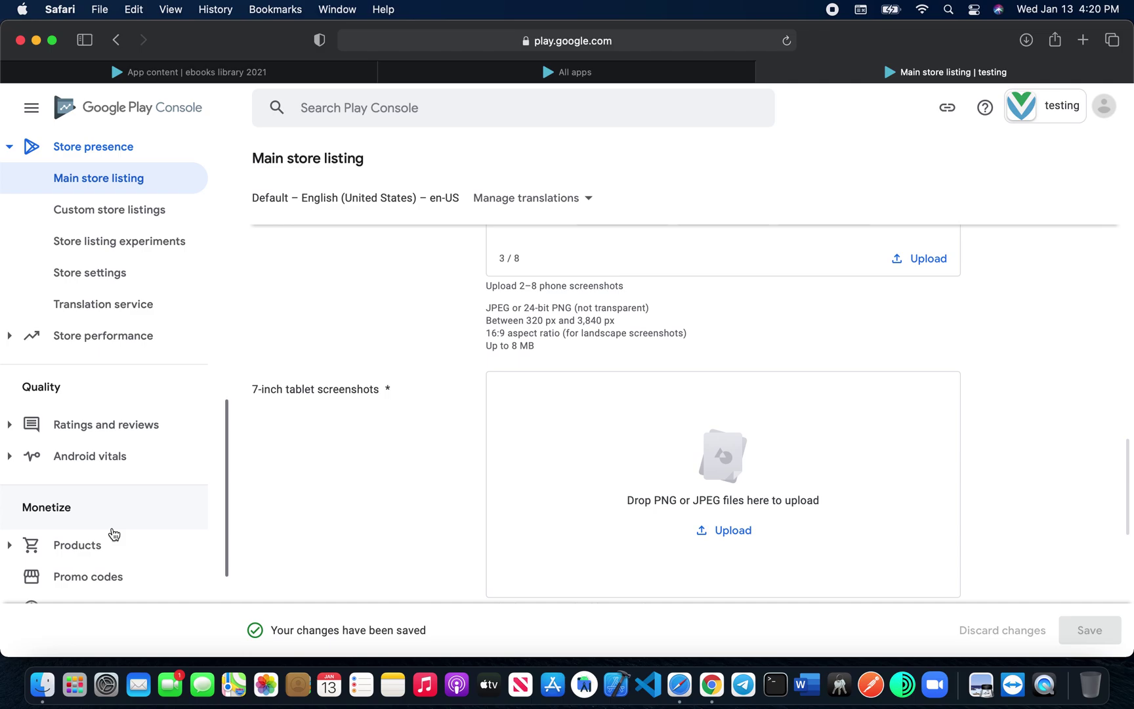
scroll(114, 533, down, 7)
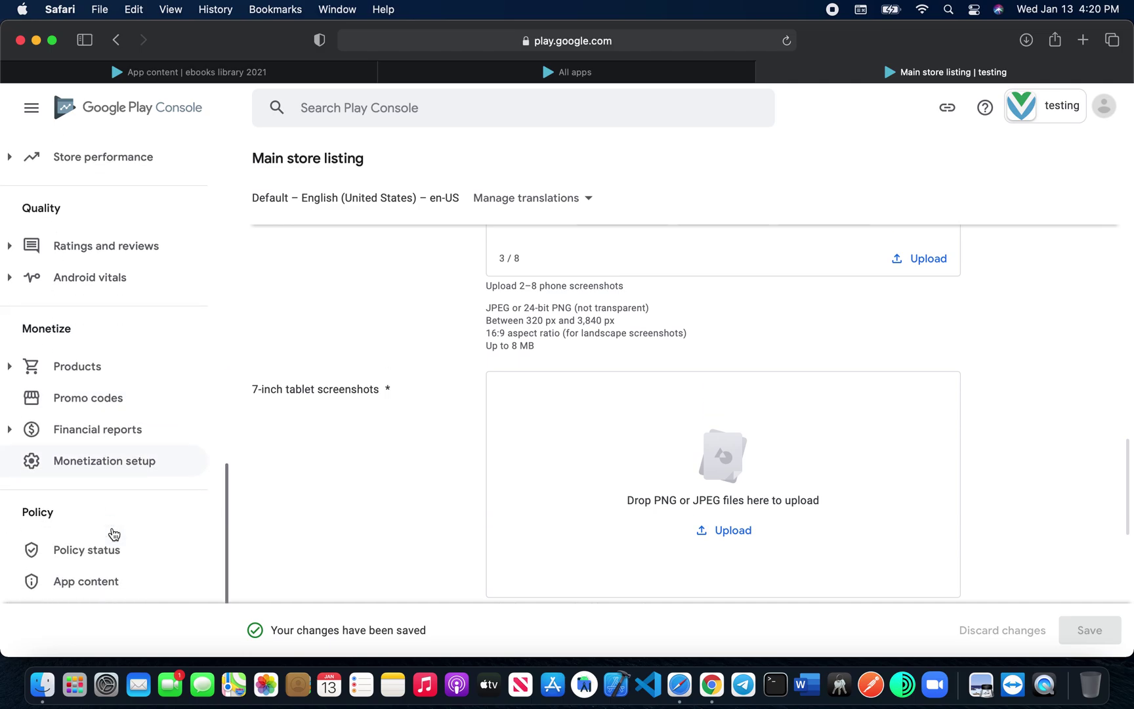
click(99, 558)
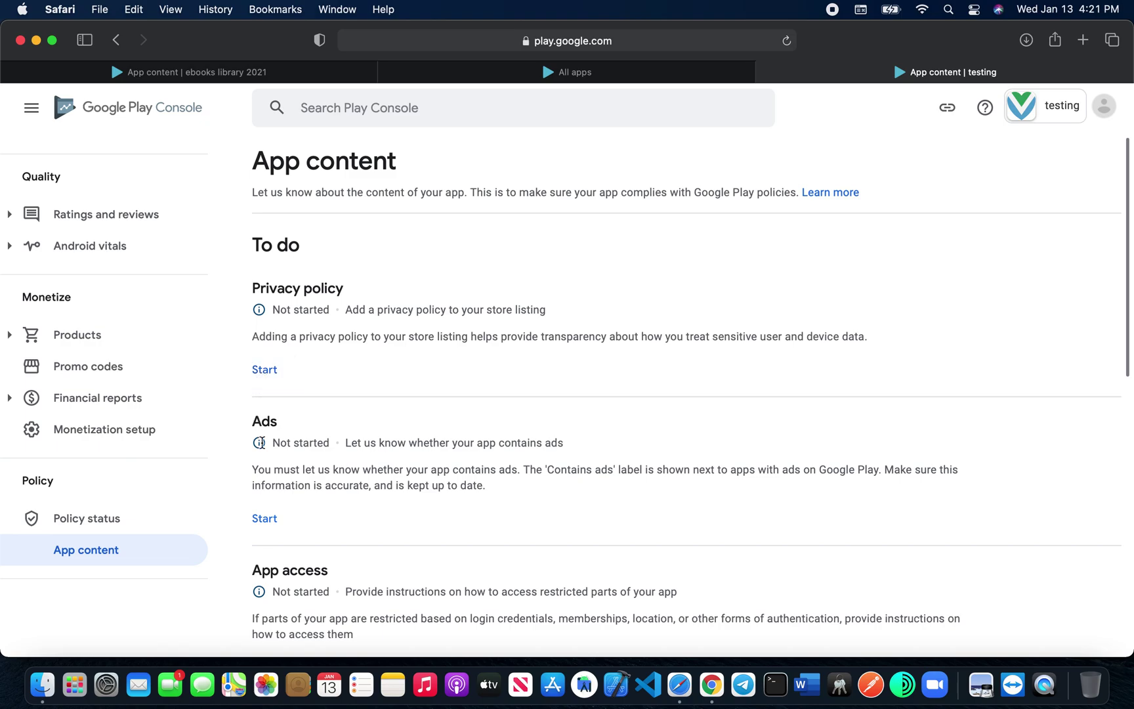
click(276, 370)
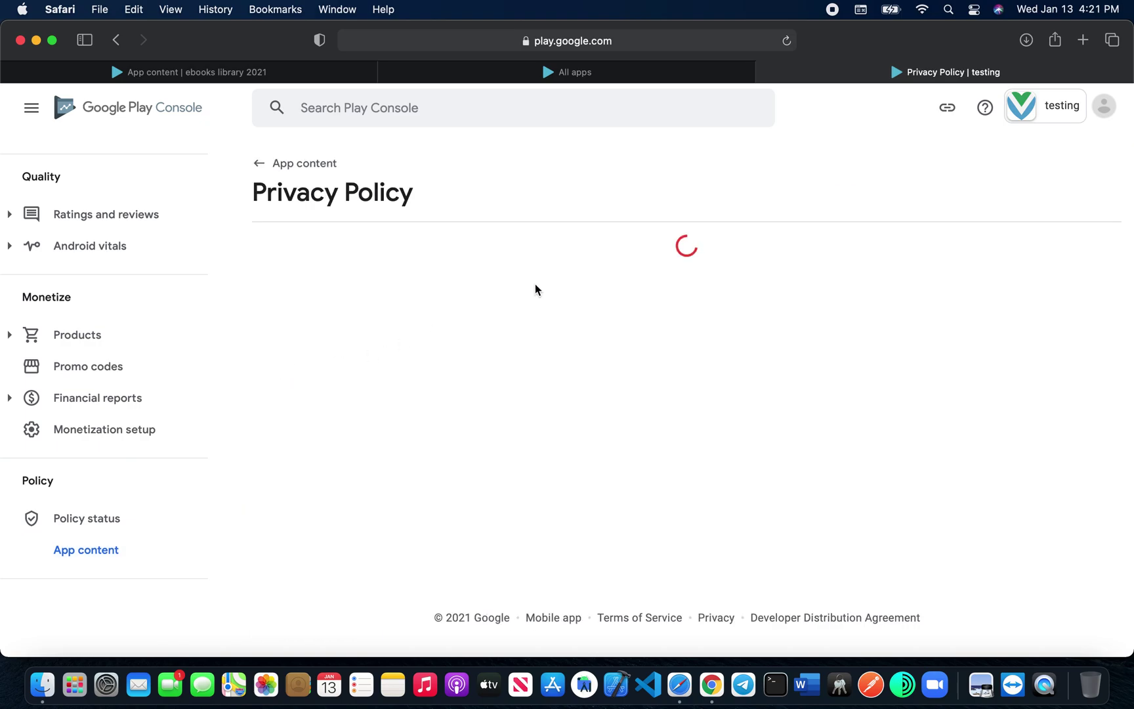
click(367, 334)
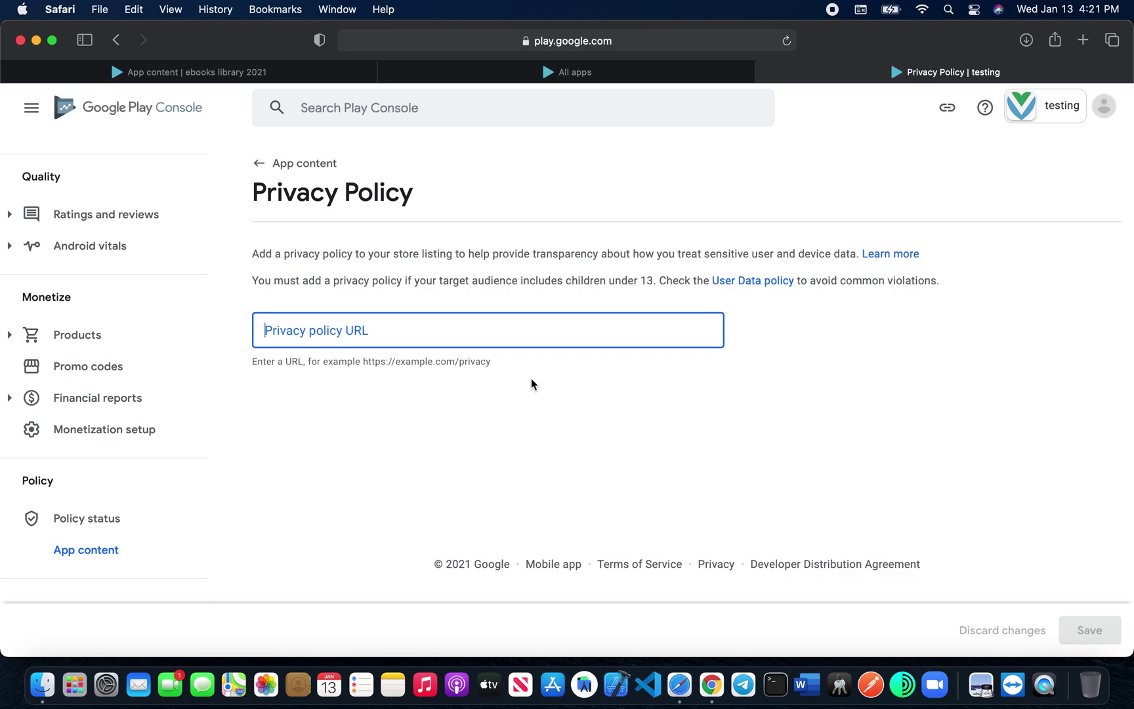
Step: Go to All apps and open the Guide For Live Net TV app
click(202, 72)
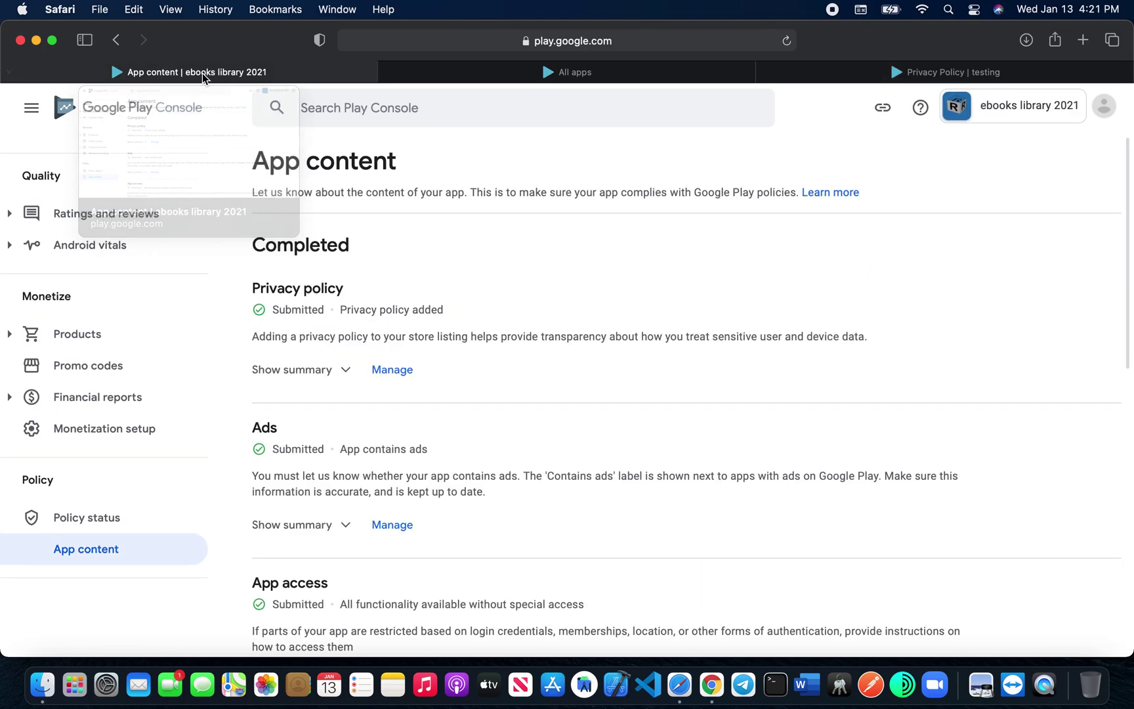
click(537, 73)
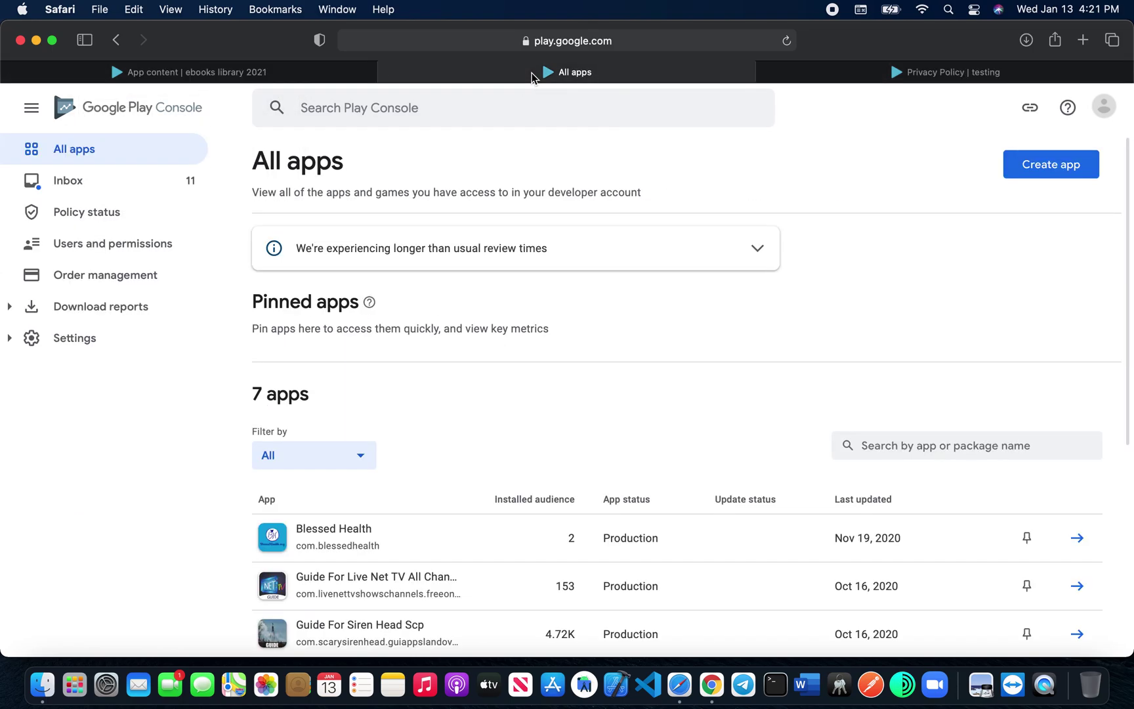
scroll(360, 580, down, 3)
scroll(359, 580, down, 3)
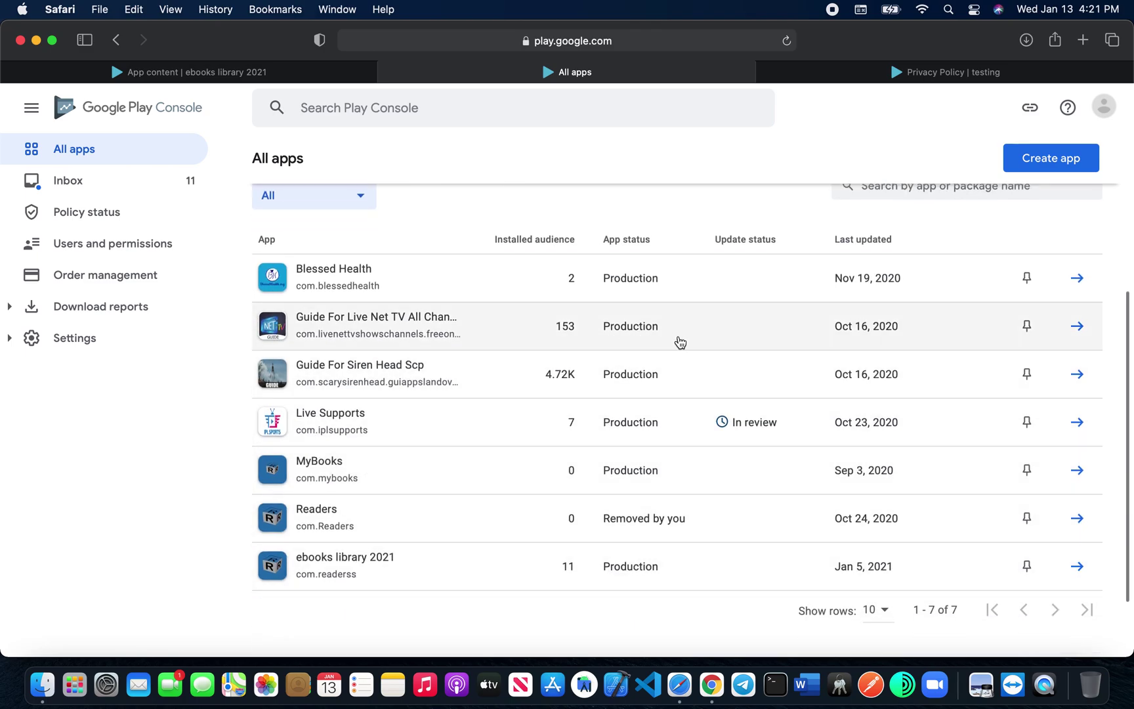
click(680, 342)
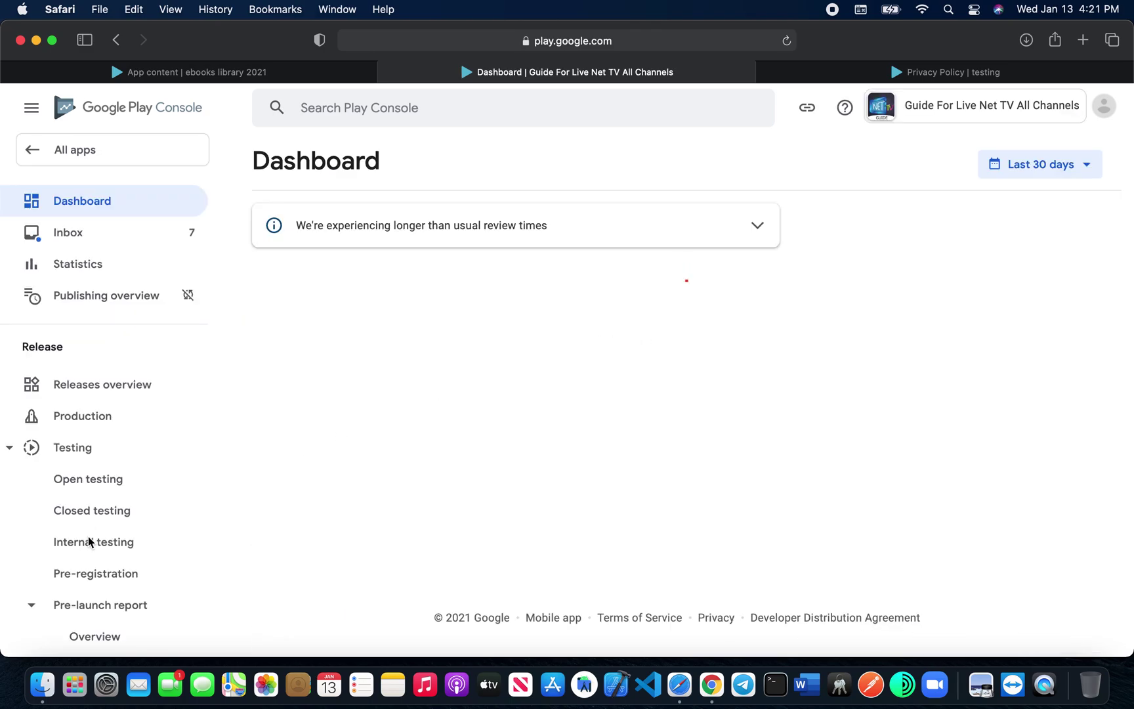
Step: Copy Guide For Live Net TV's privacy policy URL from App content, then switch tabs
scroll(93, 577, down, 10)
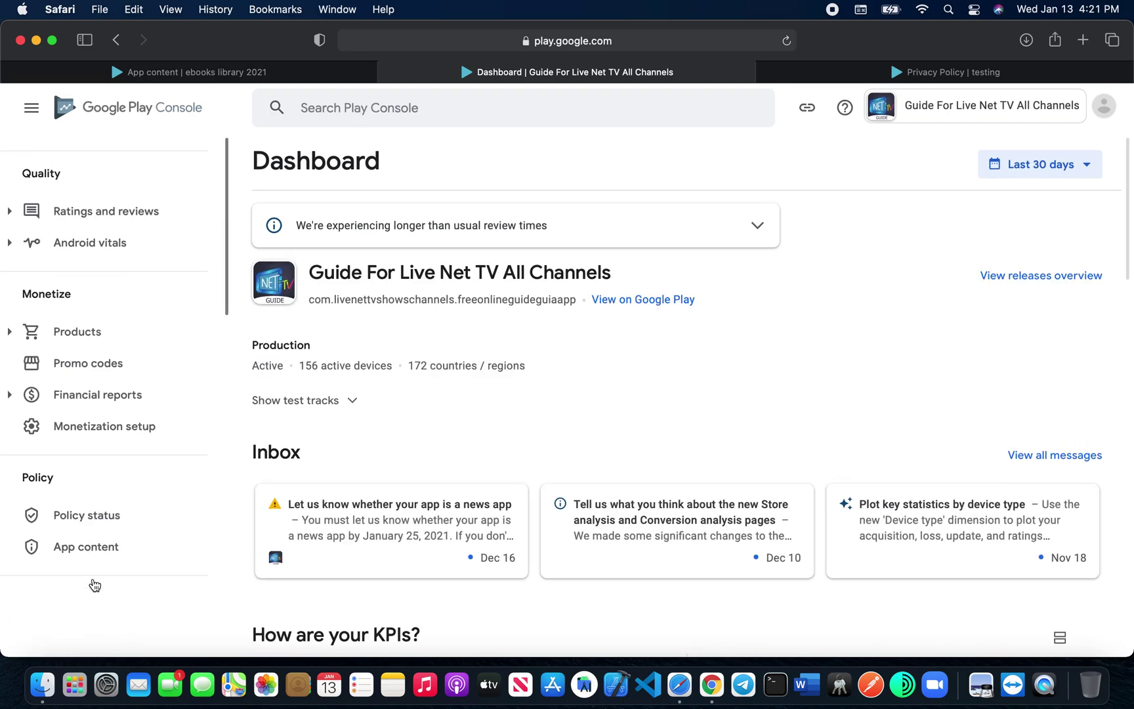
click(93, 555)
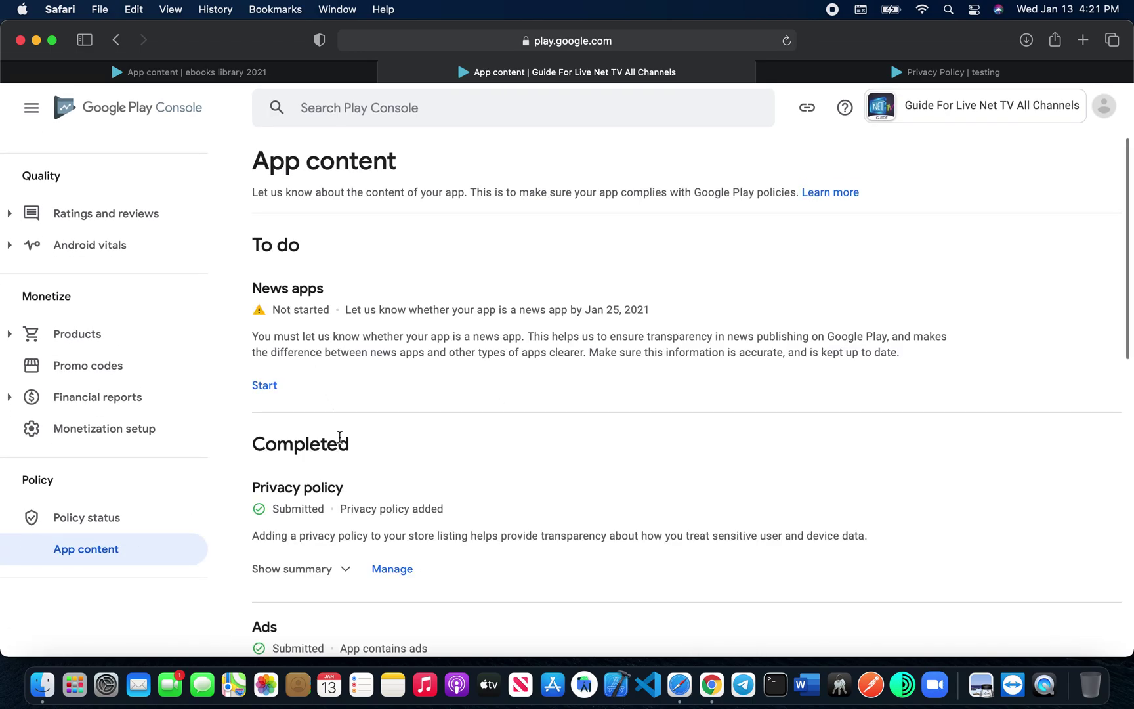
click(392, 570)
click(525, 330)
key(super+a)
key(super+c)
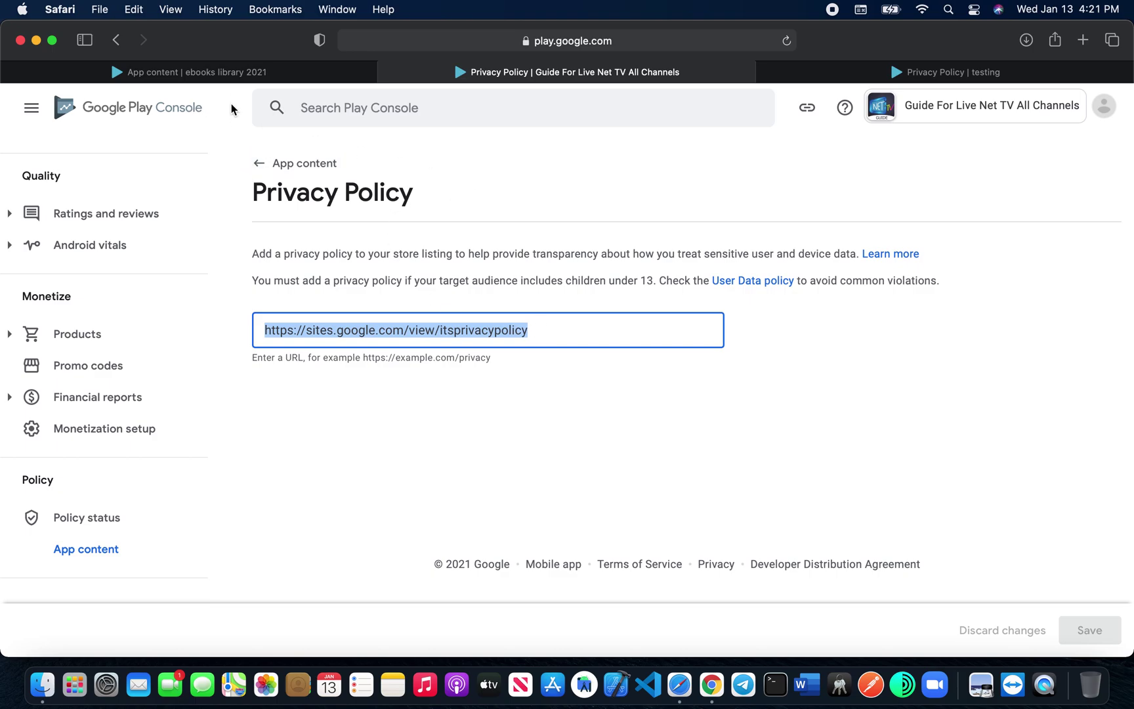
click(258, 75)
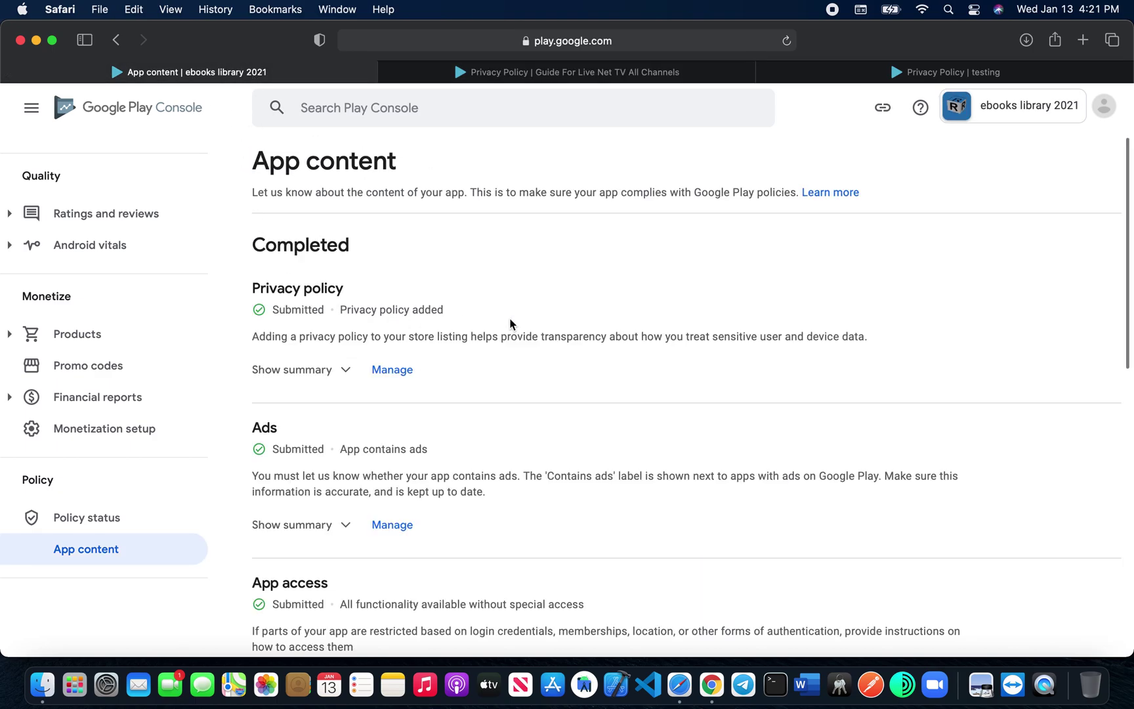
click(969, 74)
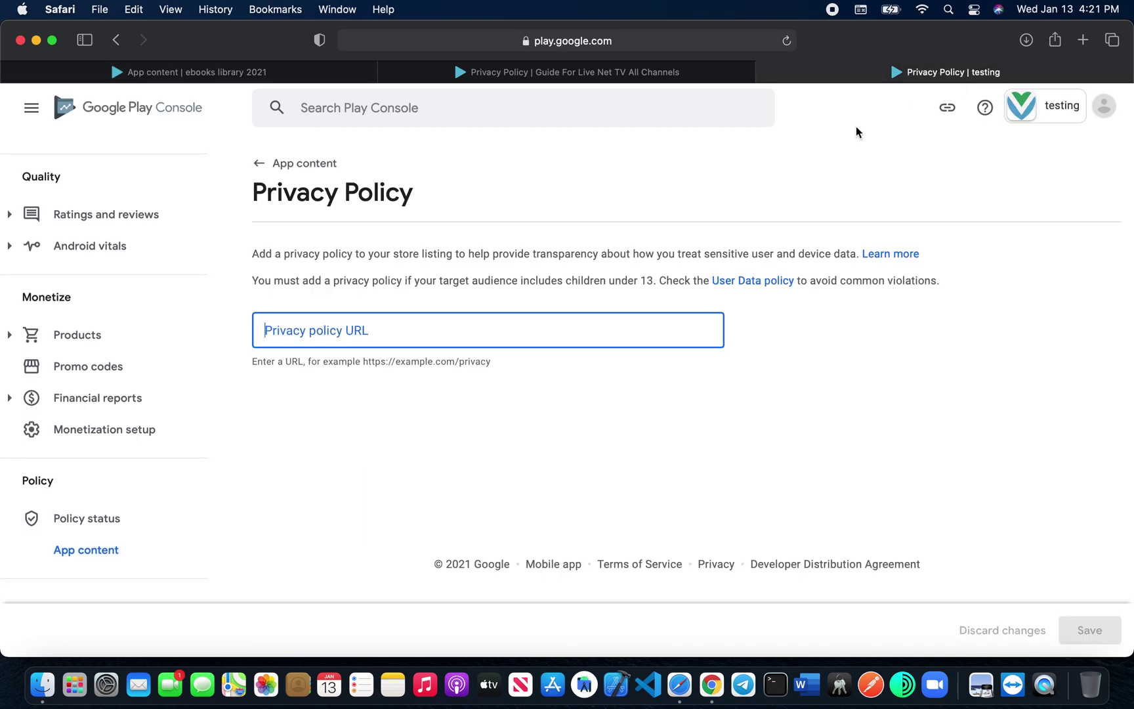
key(super+v)
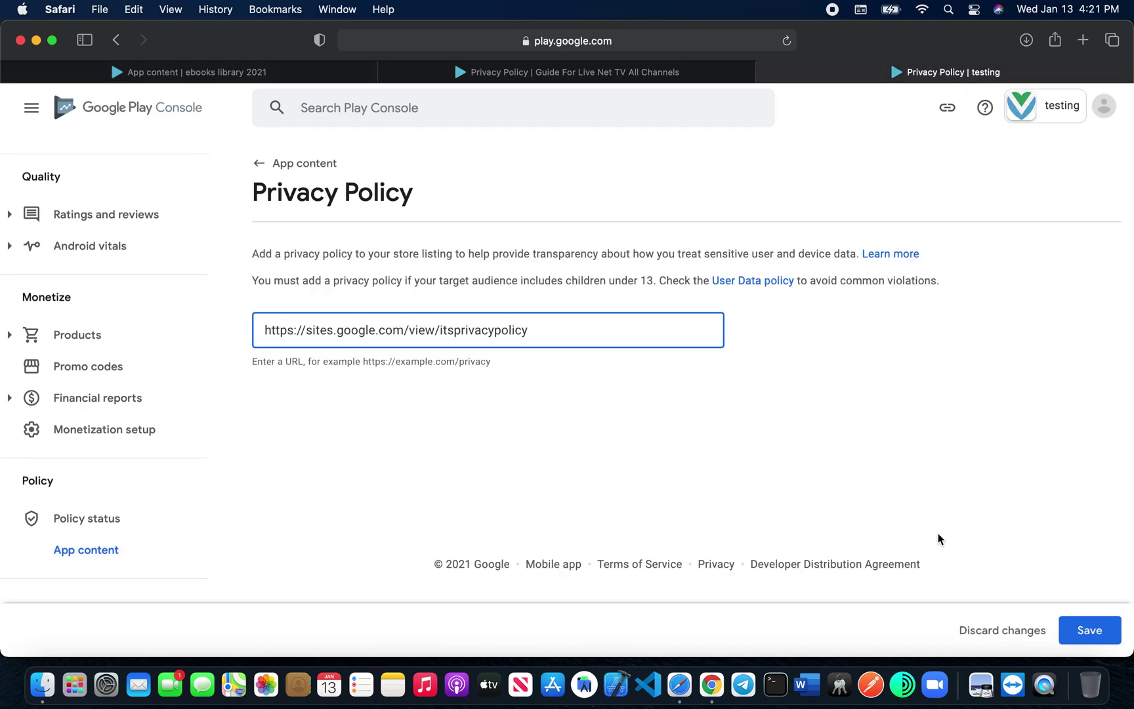
click(1090, 631)
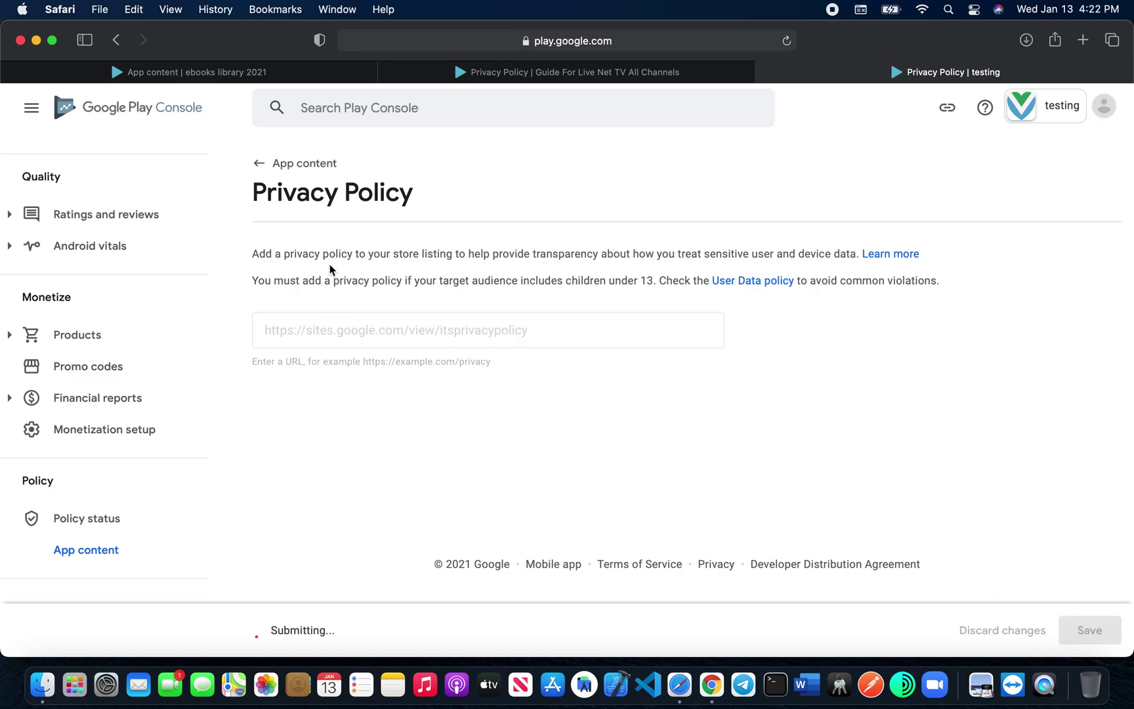
click(264, 164)
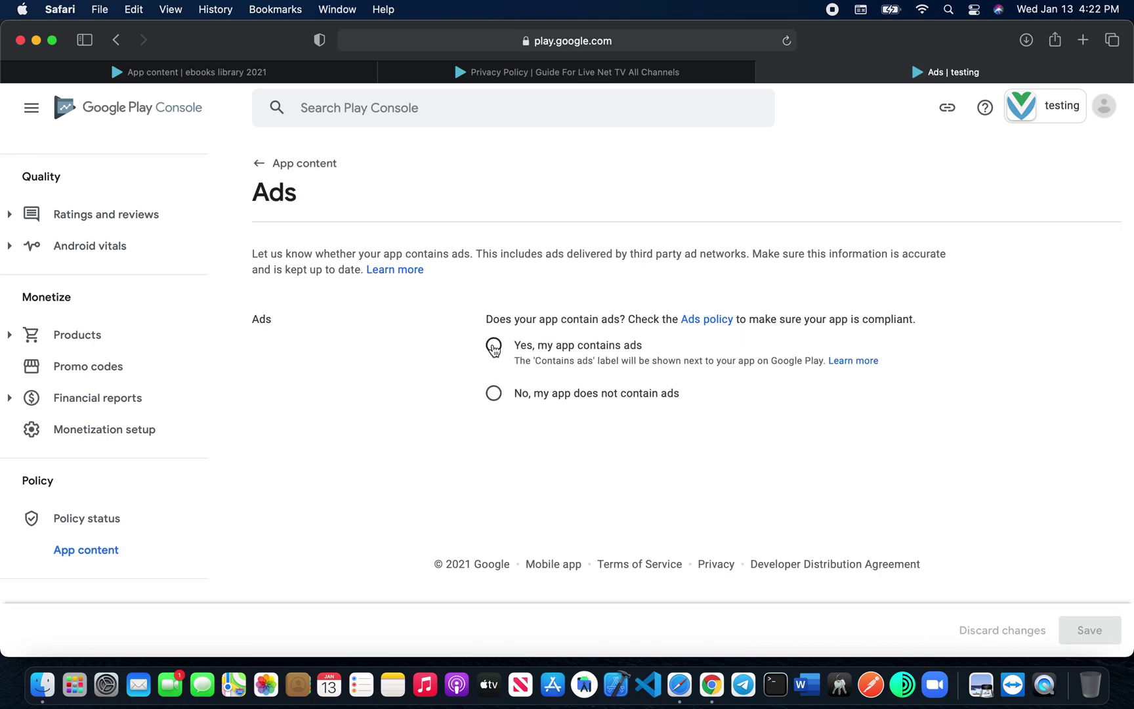
Step: Declare that the testing app contains ads and save the answer
click(493, 346)
click(1086, 630)
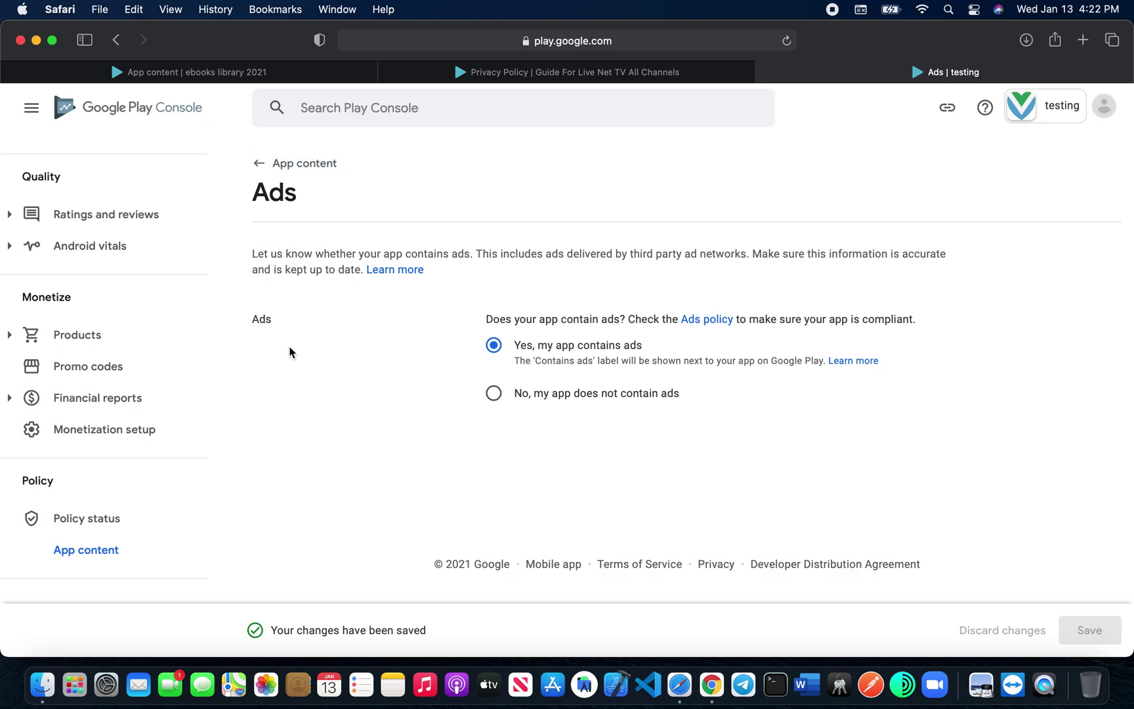
key(super+bracketleft)
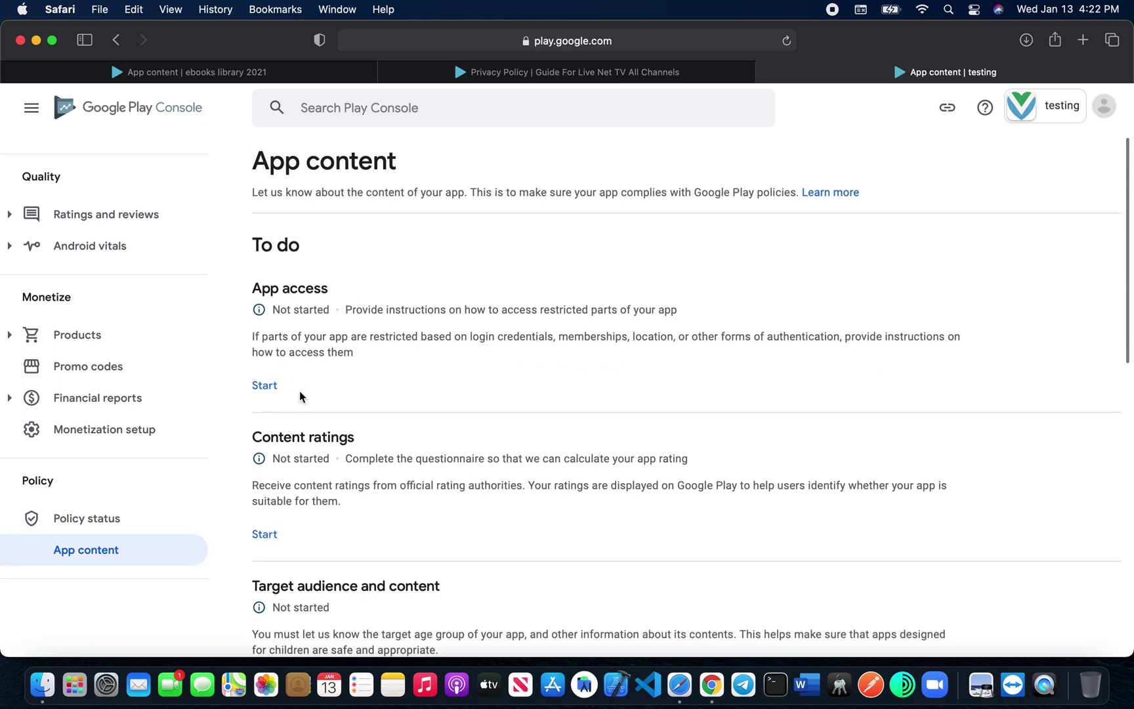
Step: Declare that all app functionality is available without special access and save it
click(267, 387)
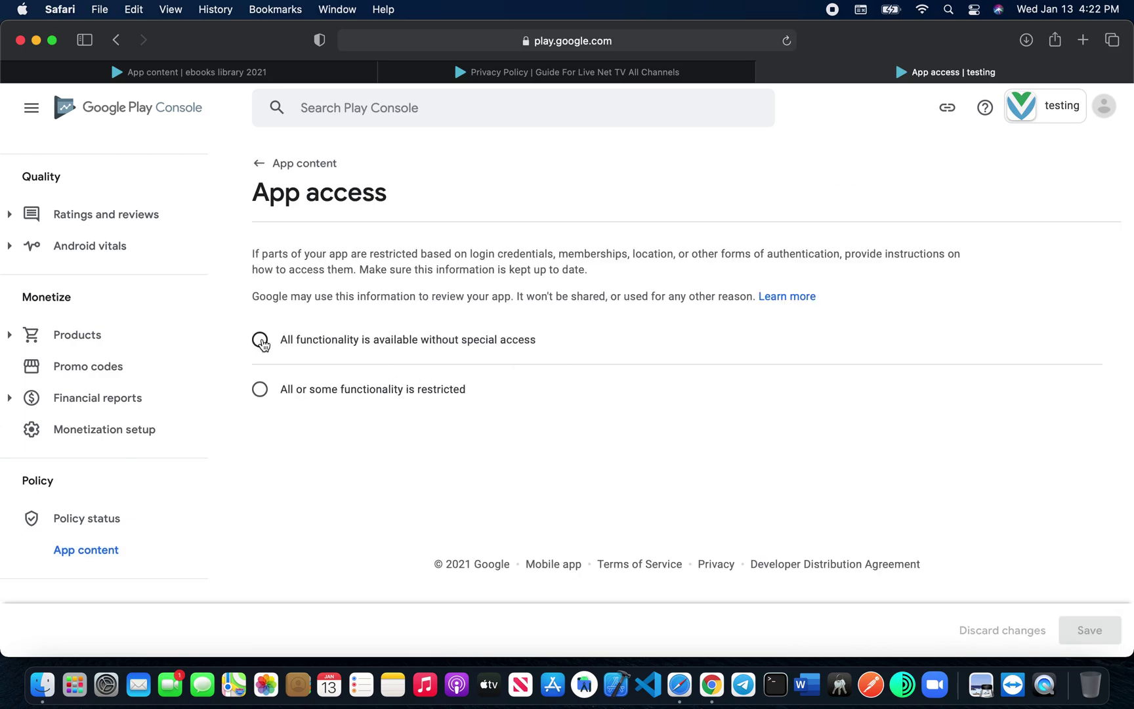
click(261, 340)
click(1088, 631)
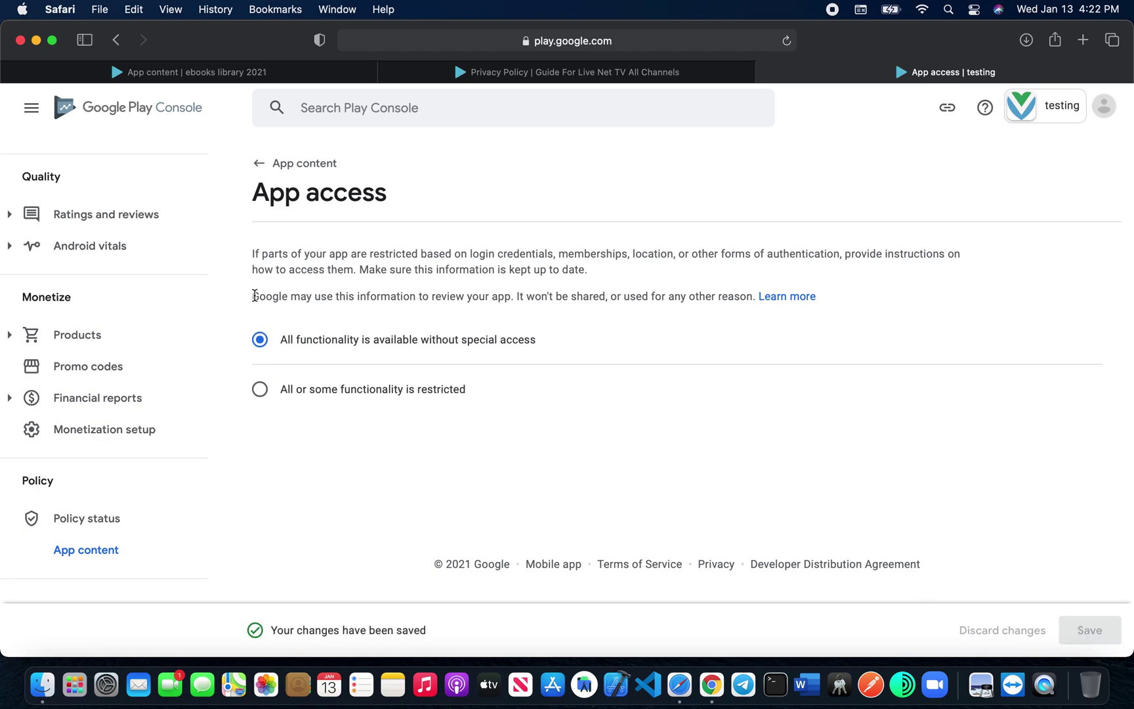
click(273, 163)
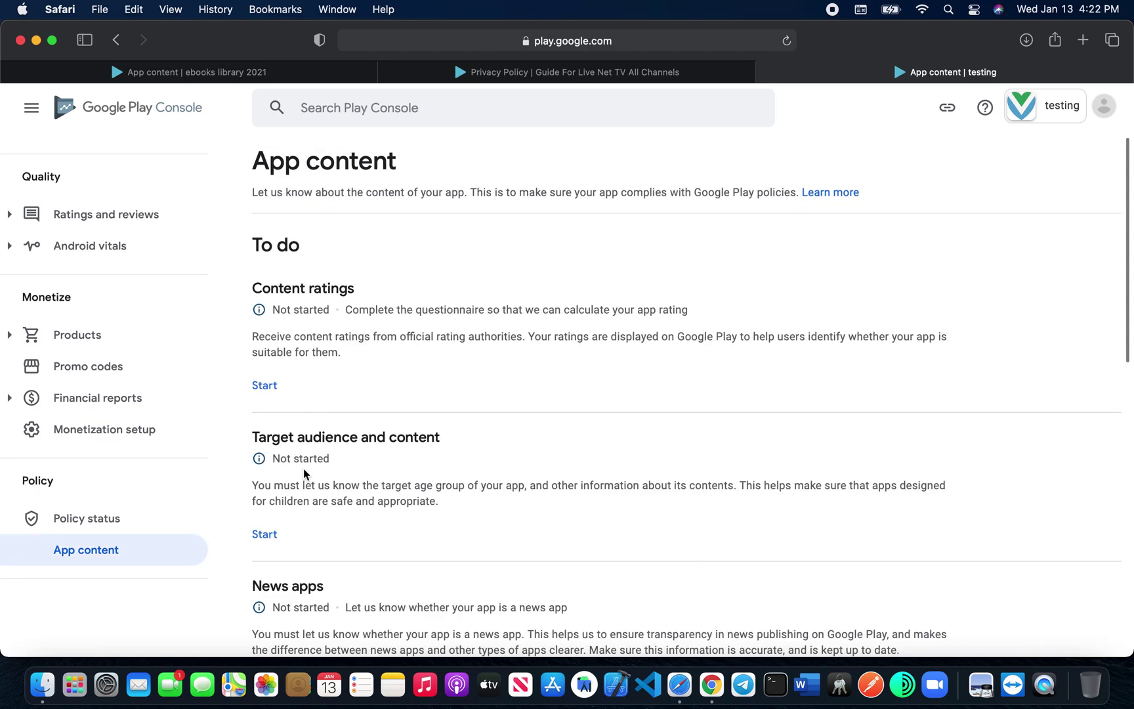
Step: Start a ratings questionnaire with the contact e-mail and the Social Networking, Forums, Blogs, and UGC Sharing category
click(264, 385)
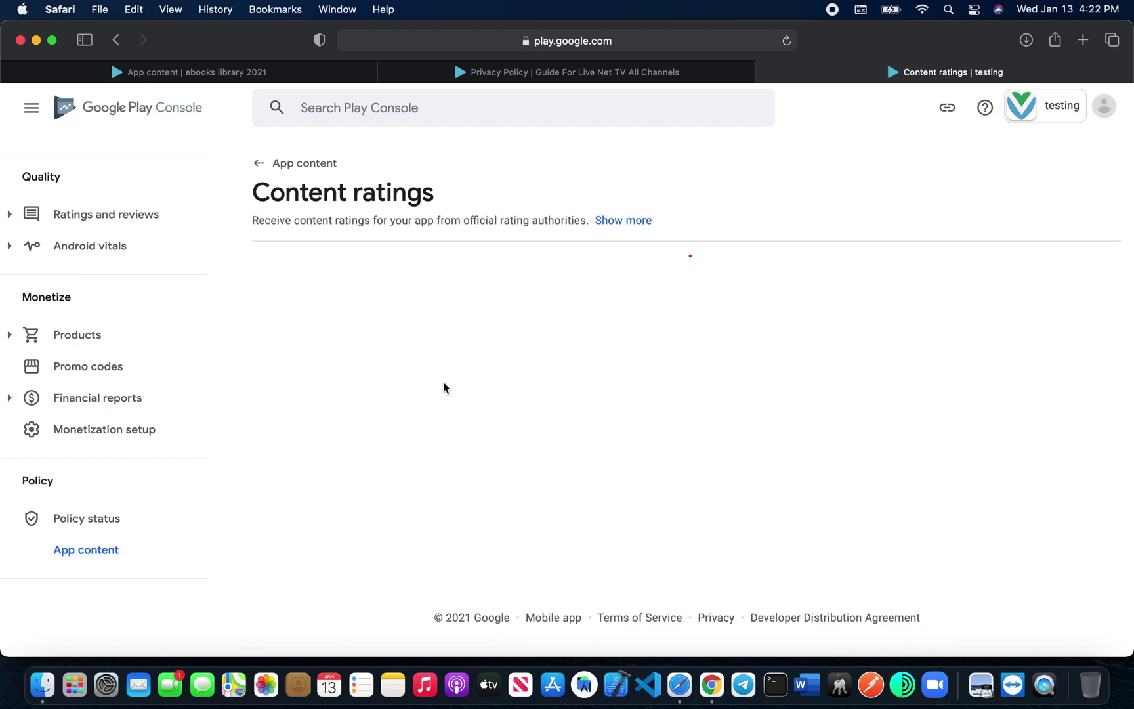
click(350, 433)
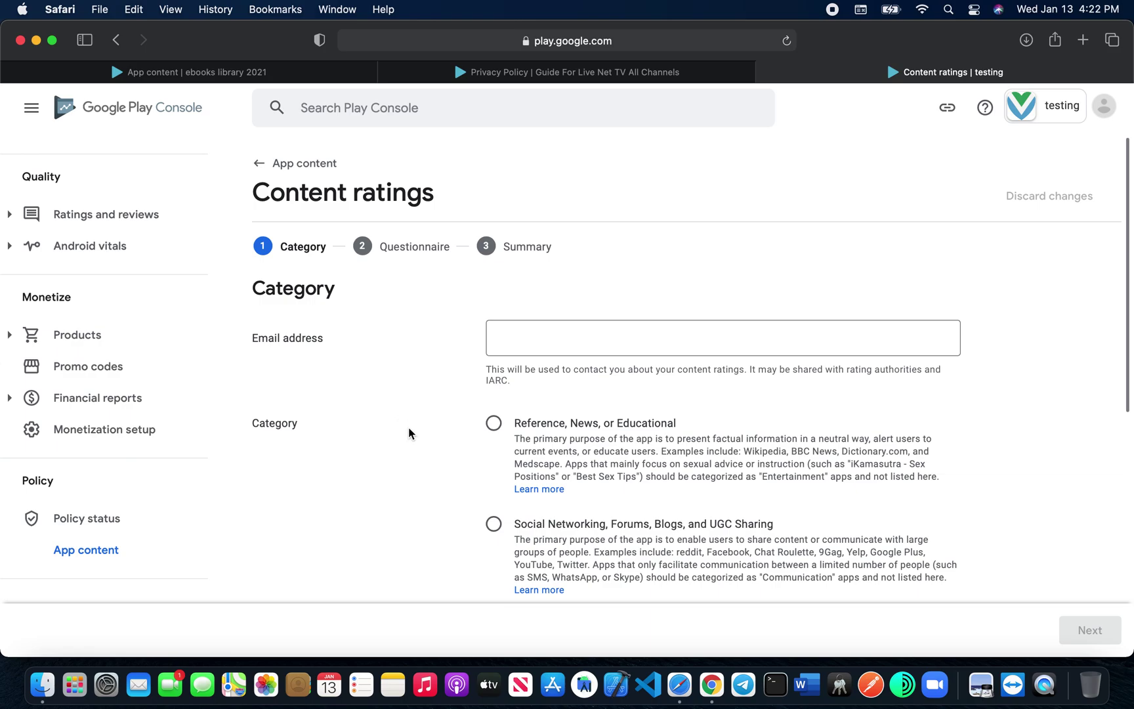
click(552, 344)
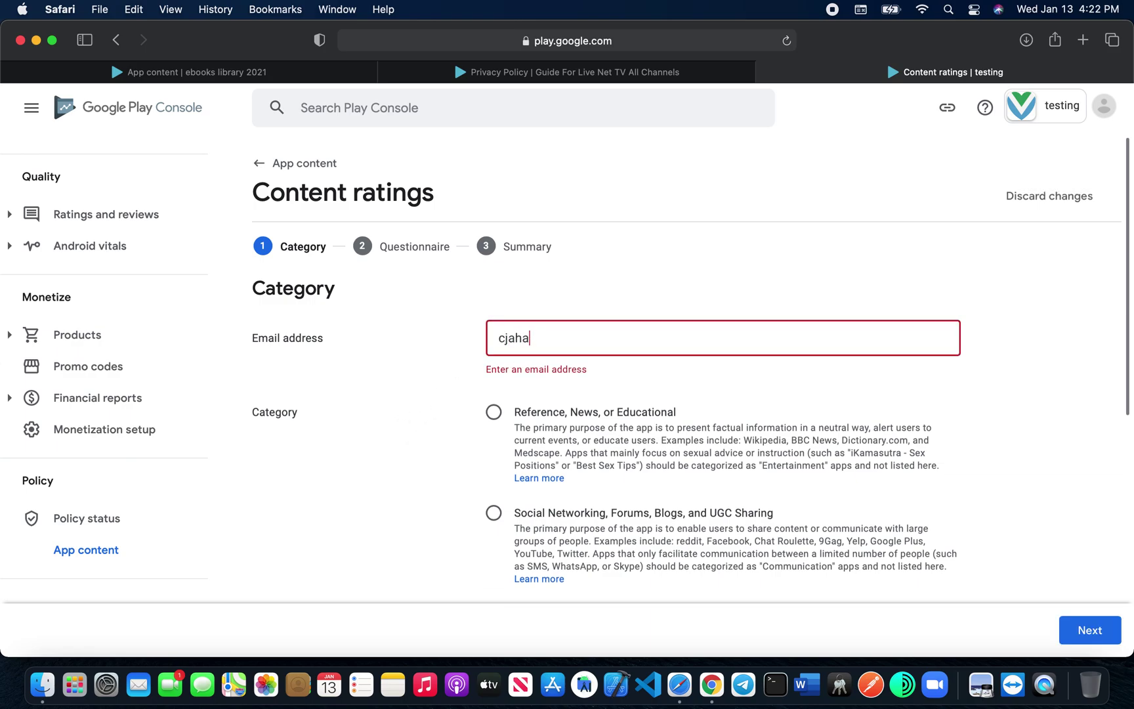
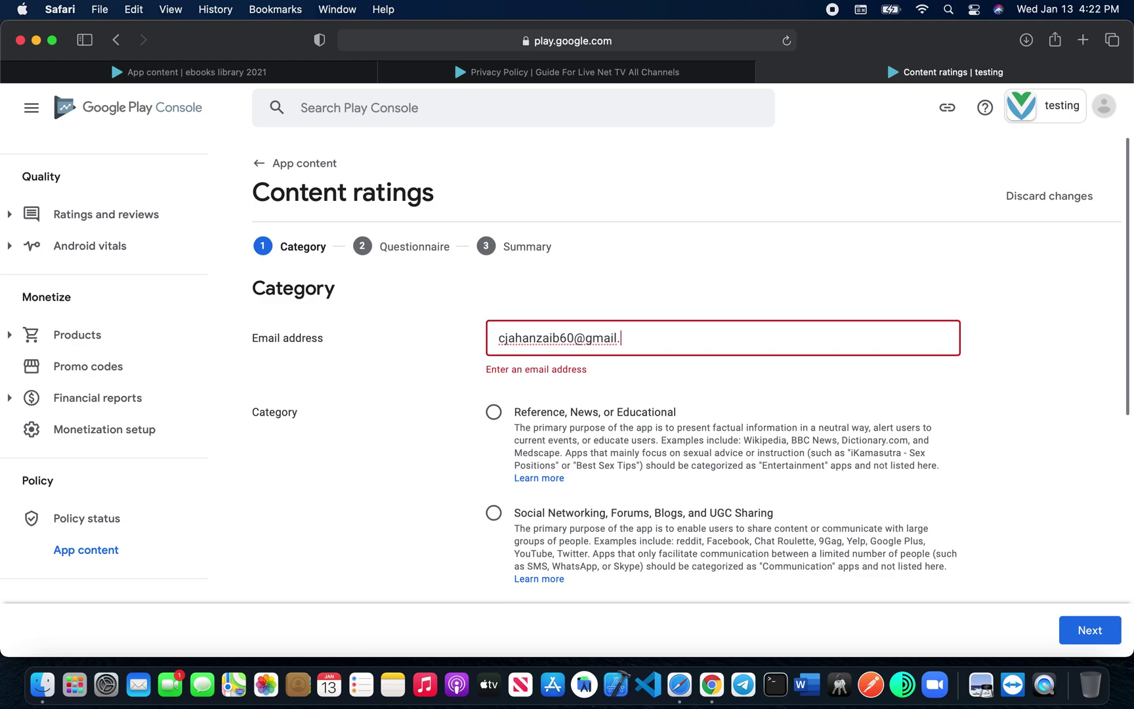
scroll(531, 466, down, 2)
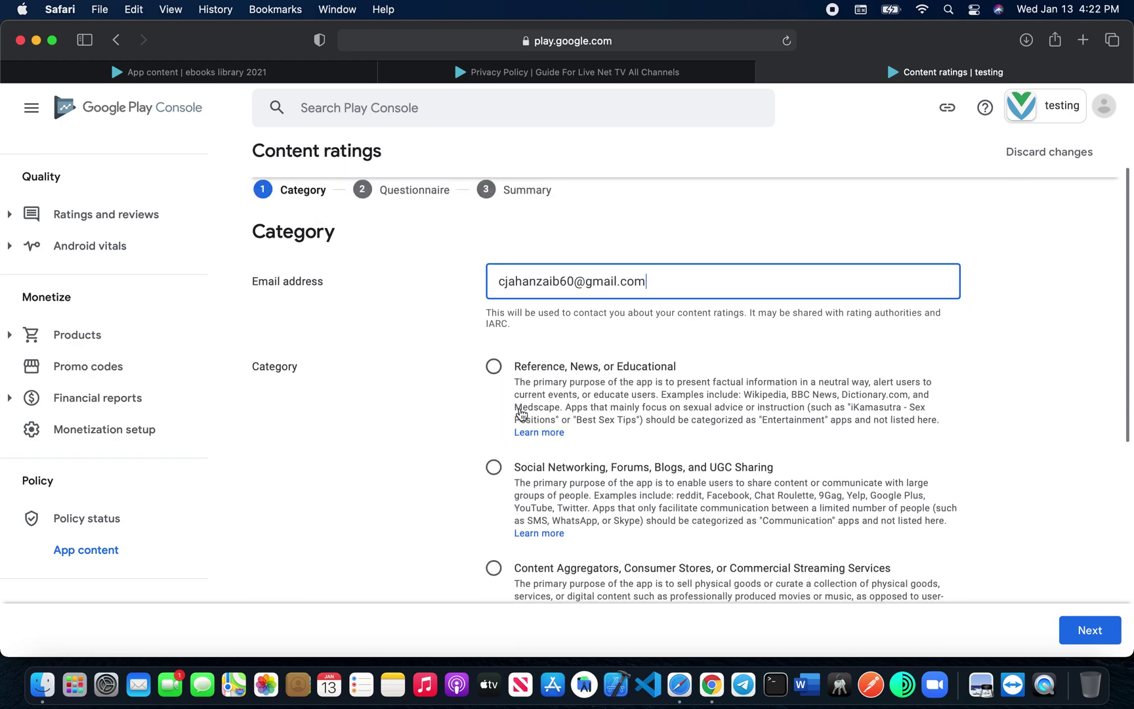
click(493, 468)
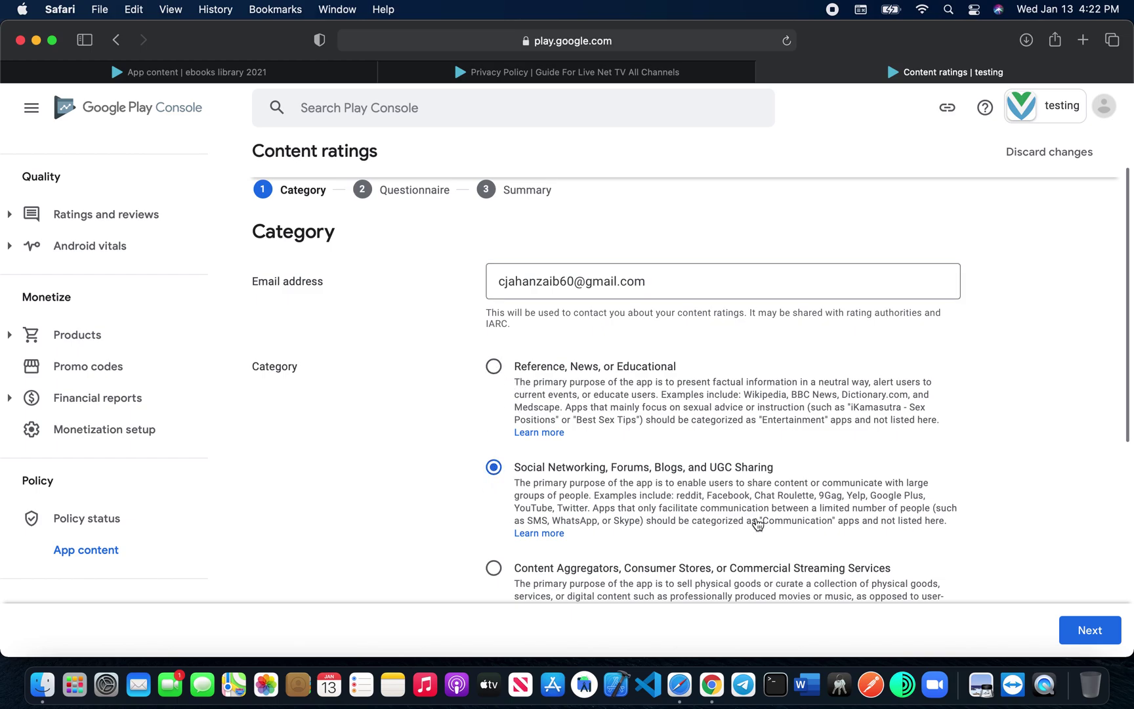
scroll(758, 525, down, 6)
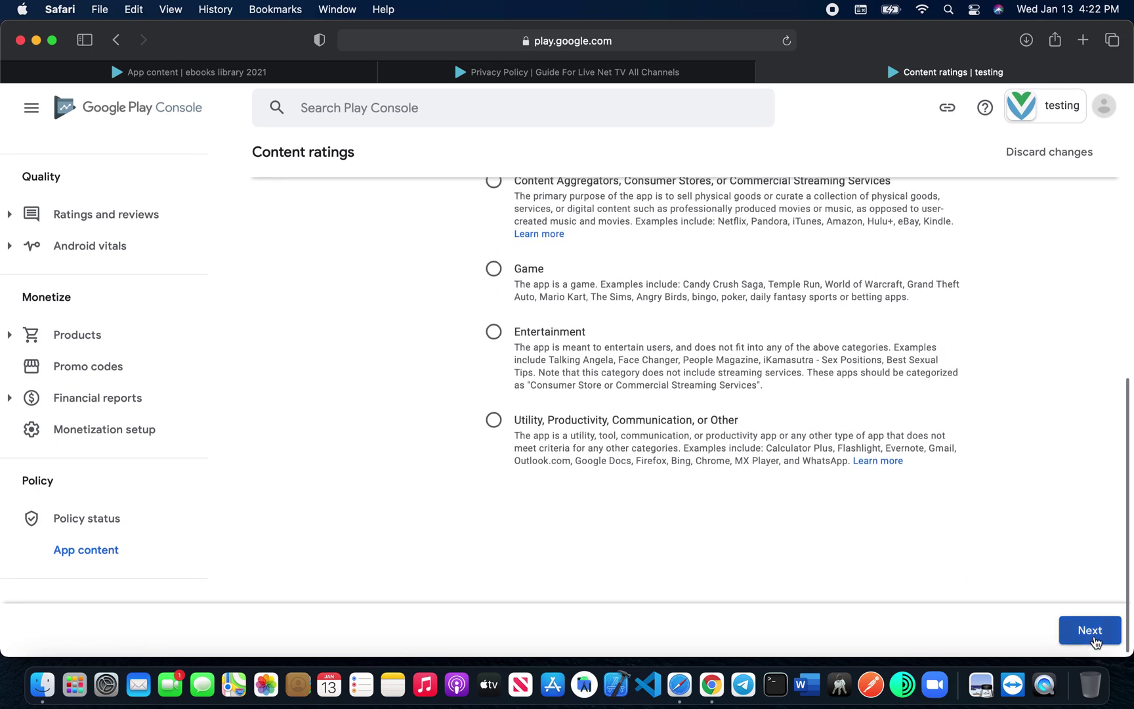
click(1092, 631)
Step: Answer No to the dating, graphic violence and digital goods questions, then save and submit
click(322, 414)
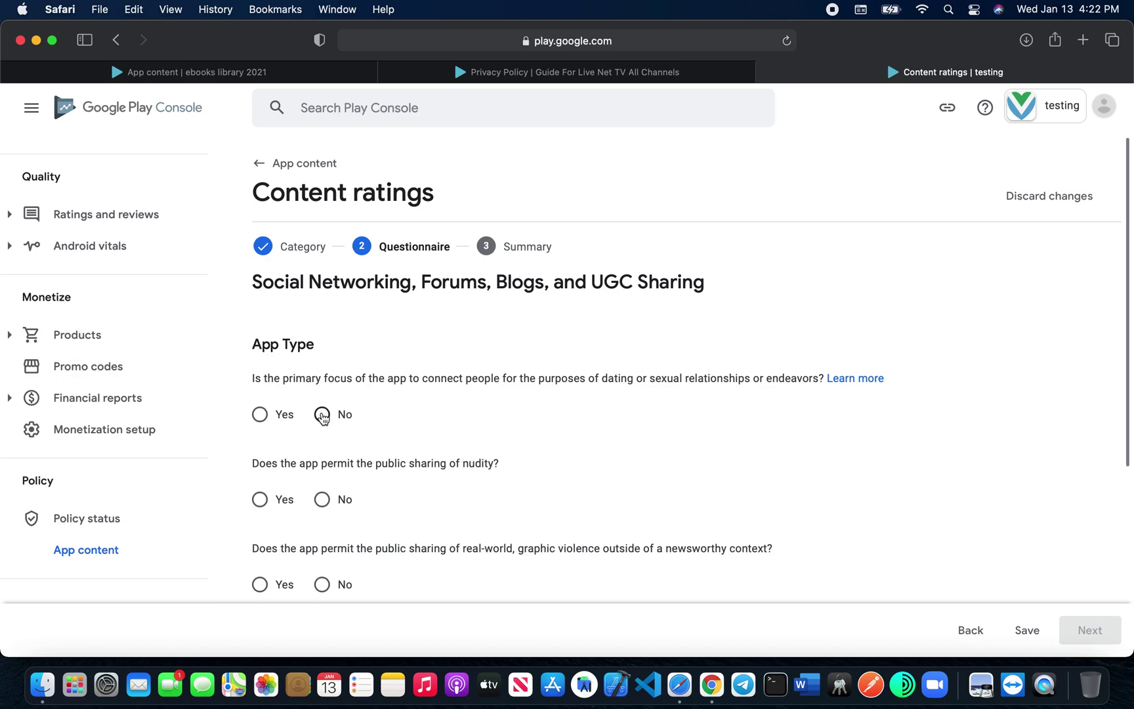
click(323, 584)
scroll(324, 591, down, 5)
click(328, 462)
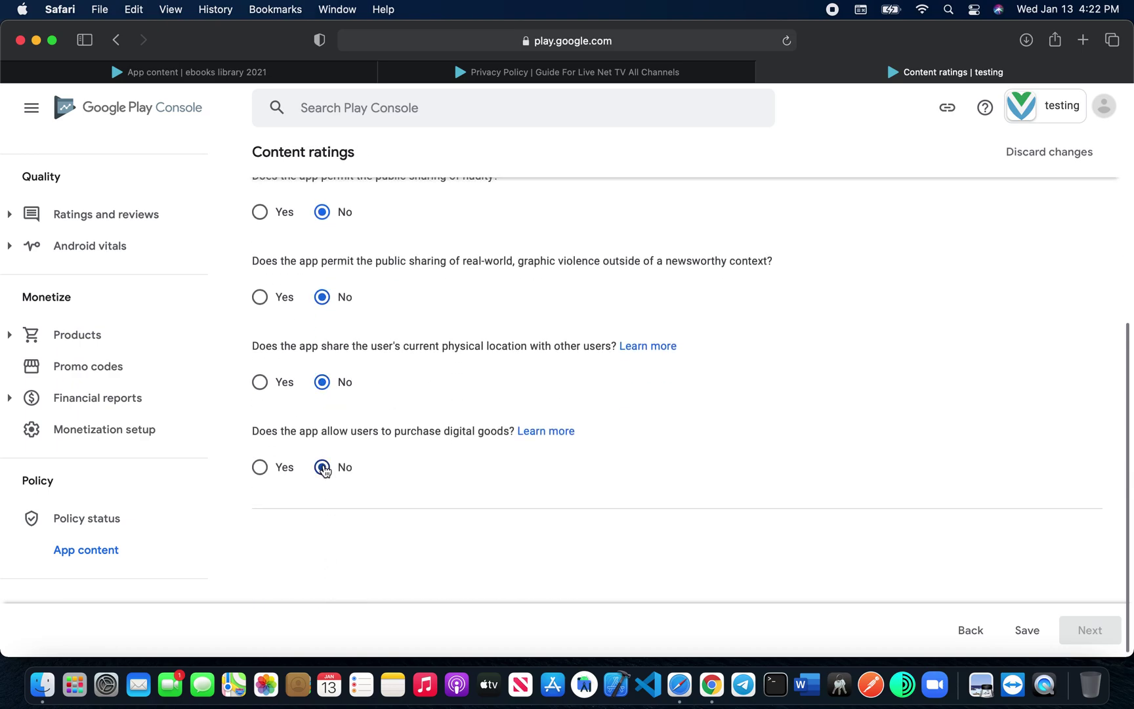
click(1028, 631)
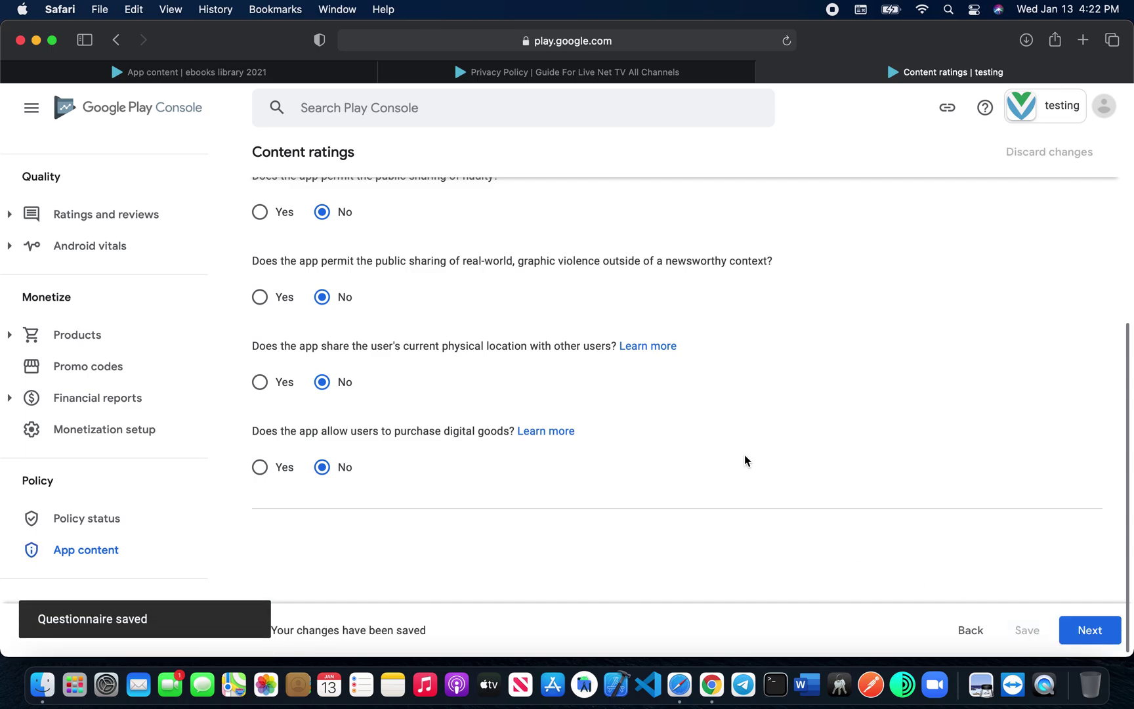
click(1087, 628)
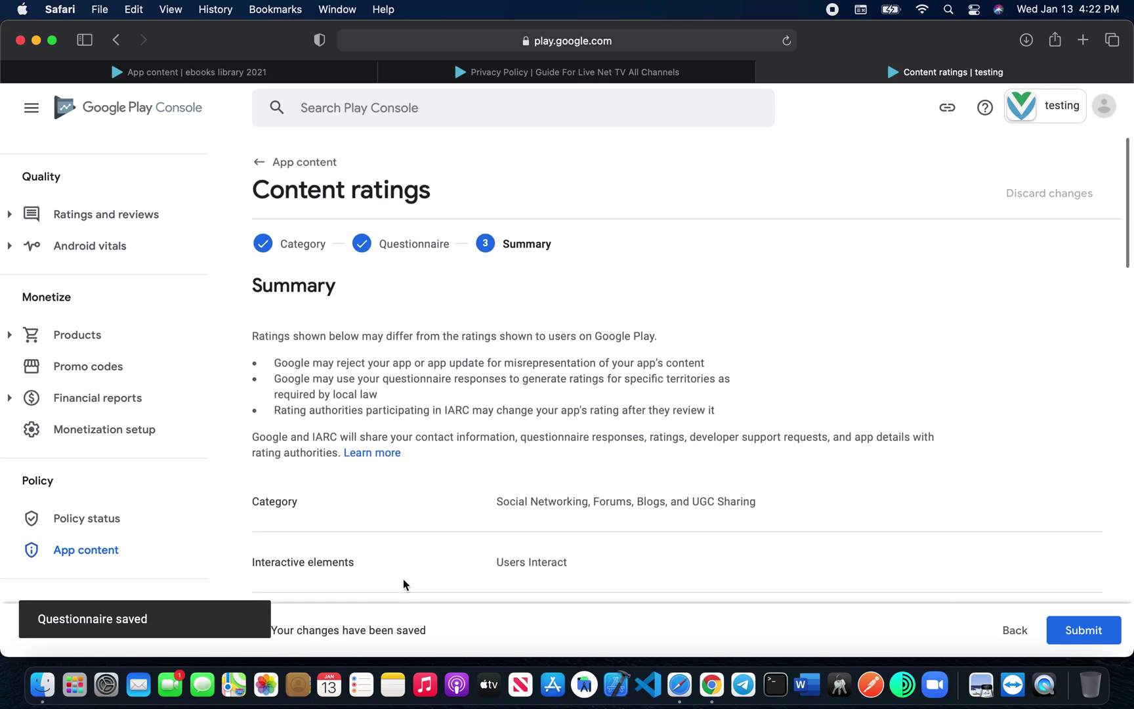
scroll(351, 447, down, 10)
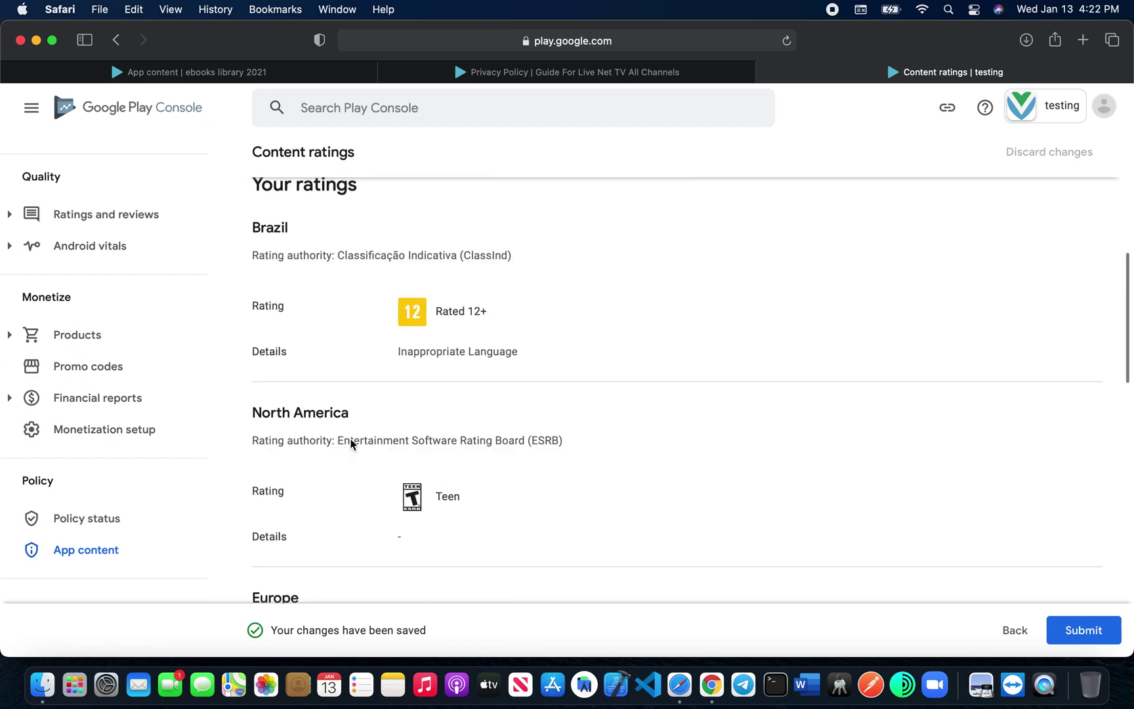
click(1081, 632)
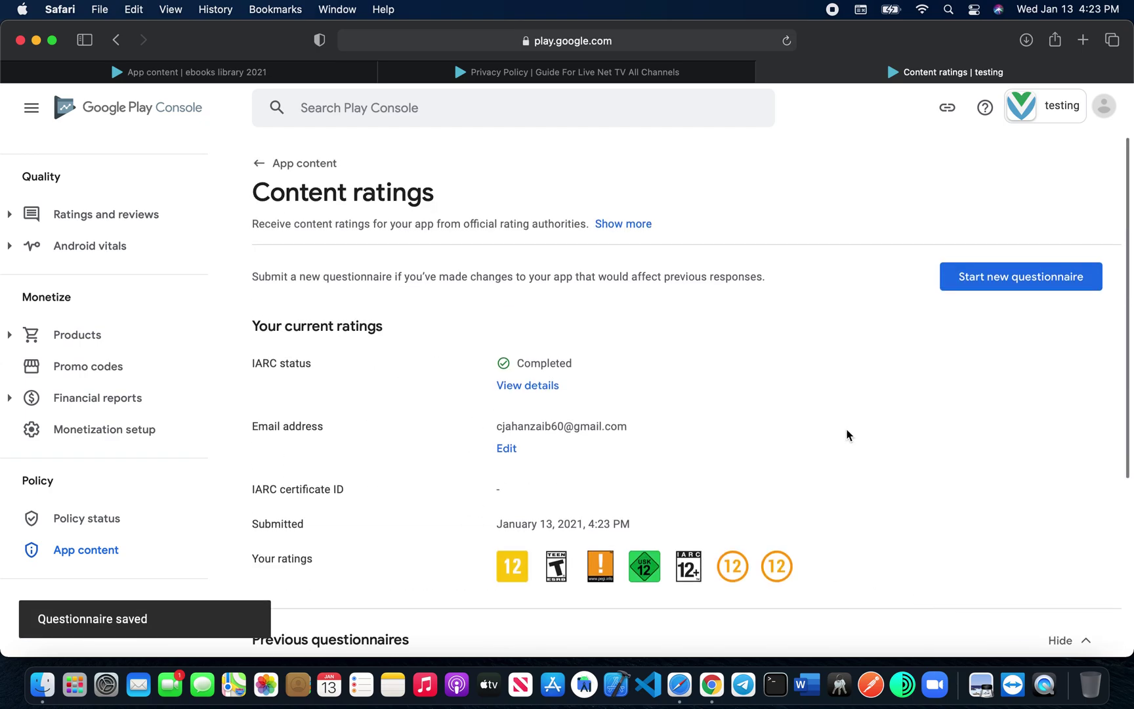
click(275, 167)
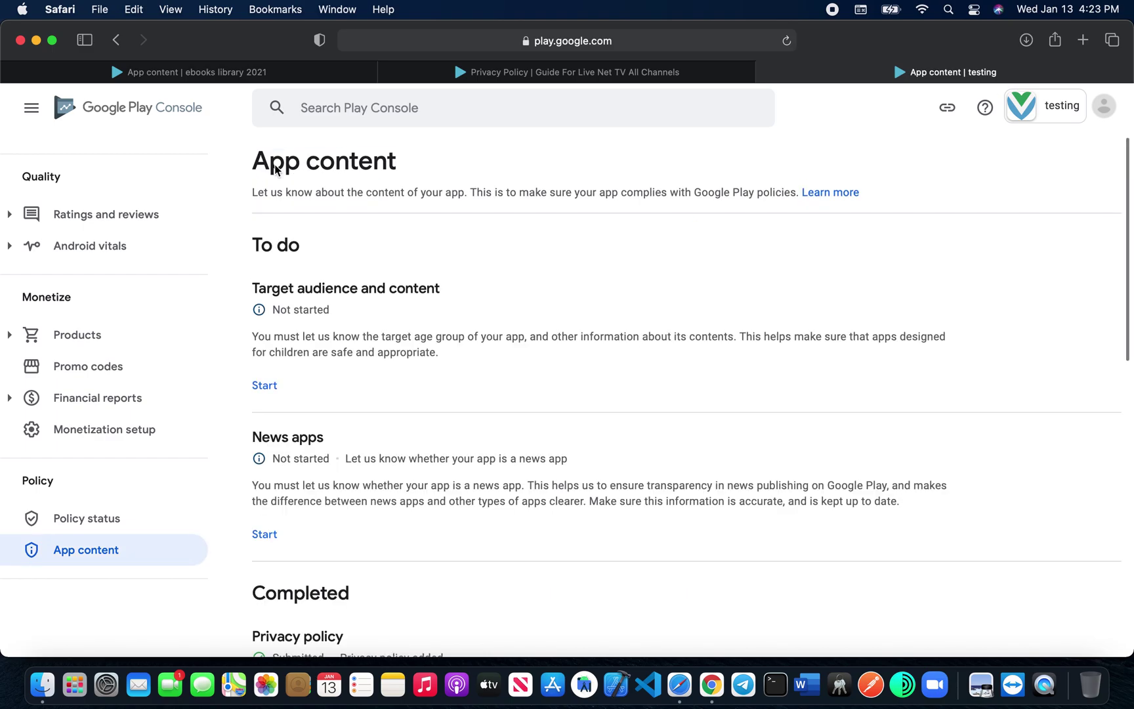
Step: Choose 18 and over as the target age group and save the target audience declarations
click(258, 392)
scroll(390, 470, down, 4)
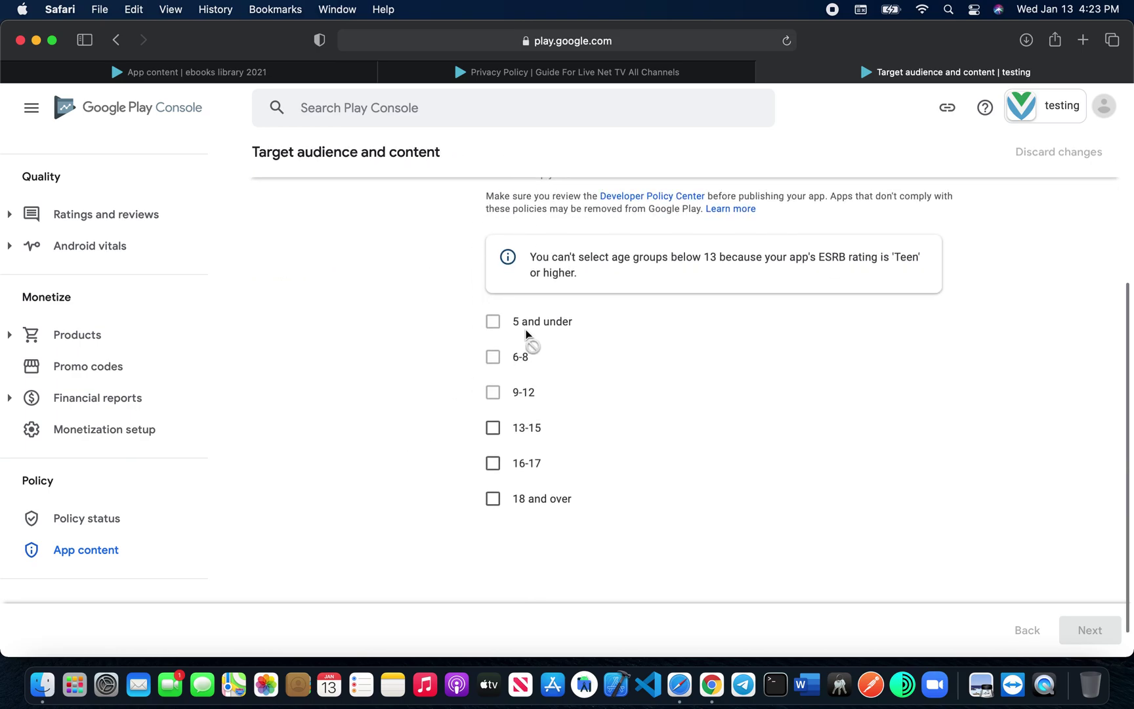
click(492, 499)
scroll(722, 525, down, 1)
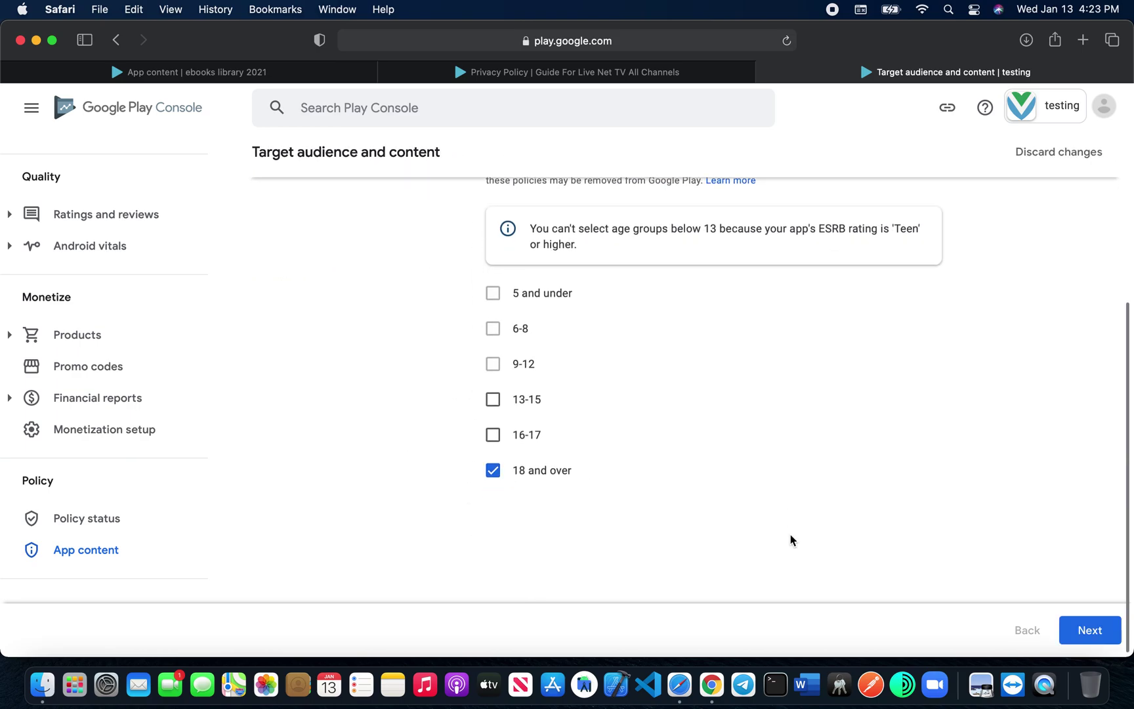
click(1091, 632)
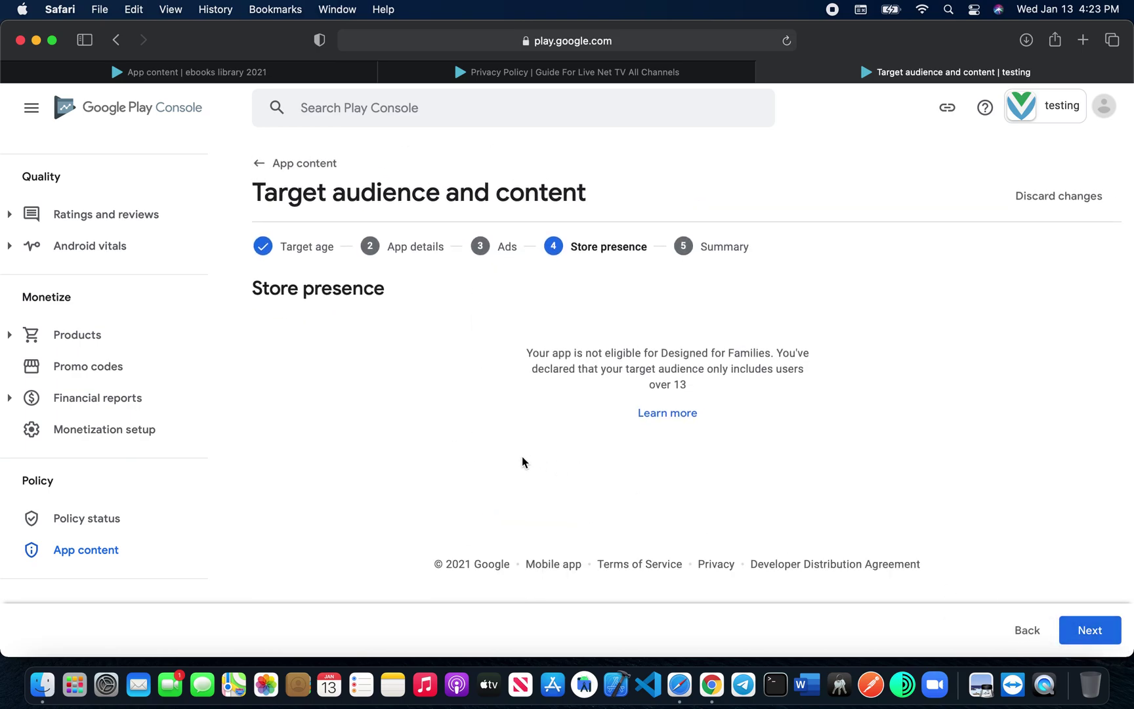
click(1086, 632)
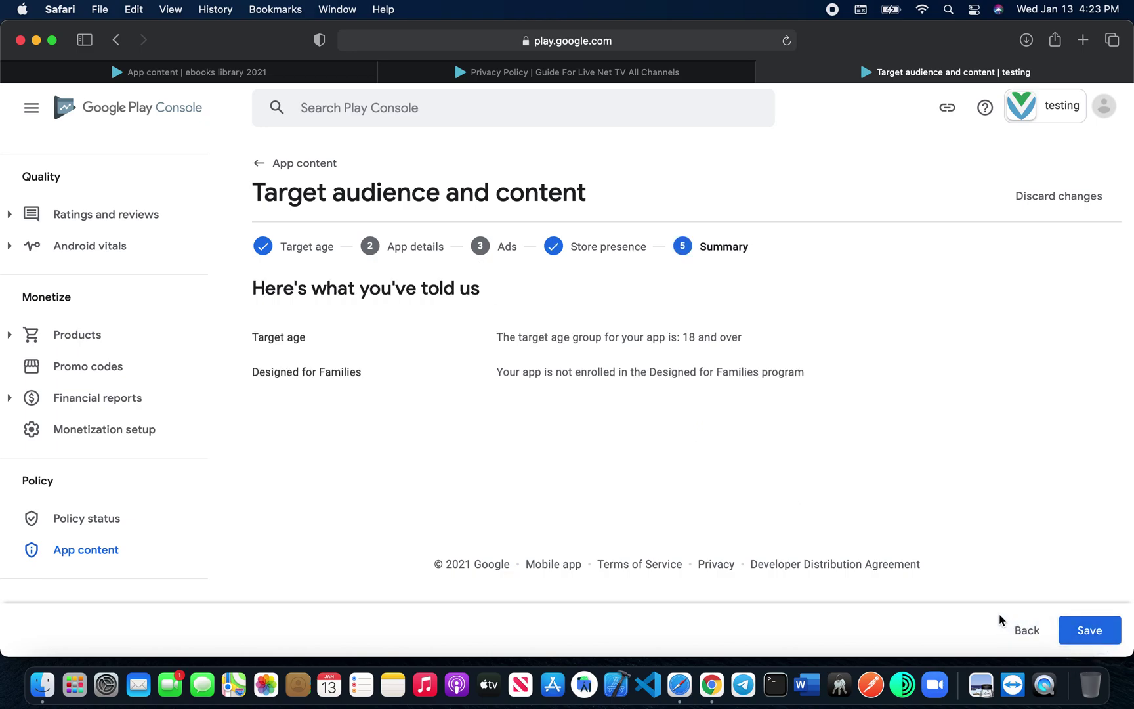
click(1084, 632)
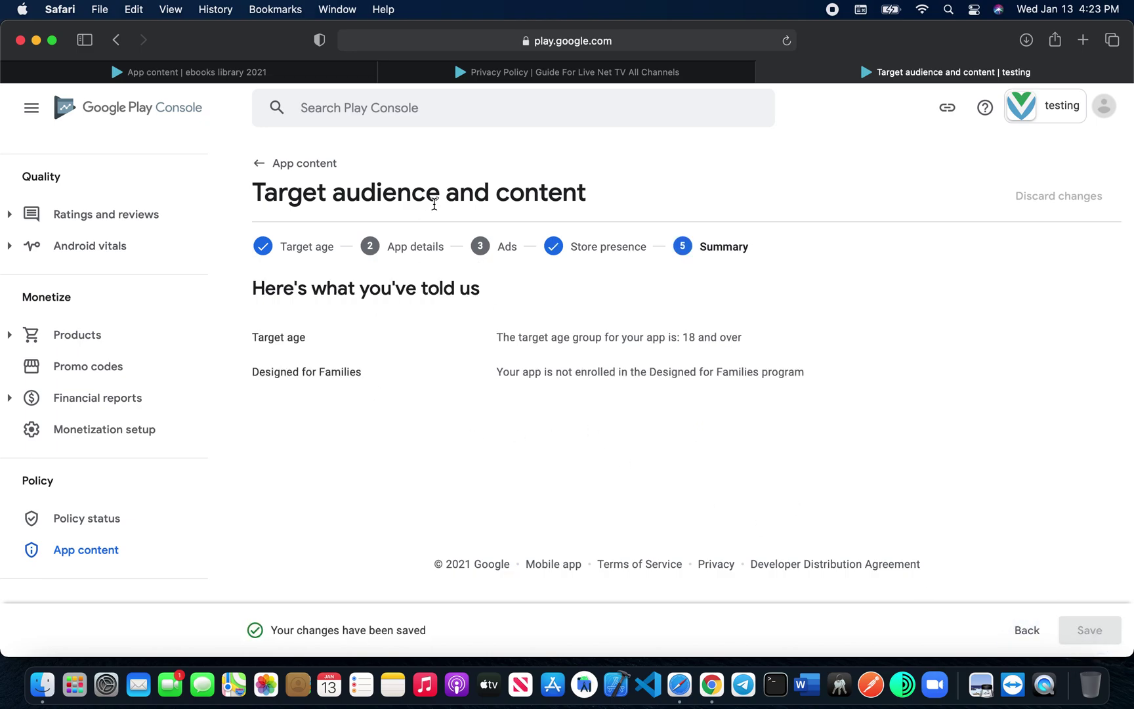
click(284, 162)
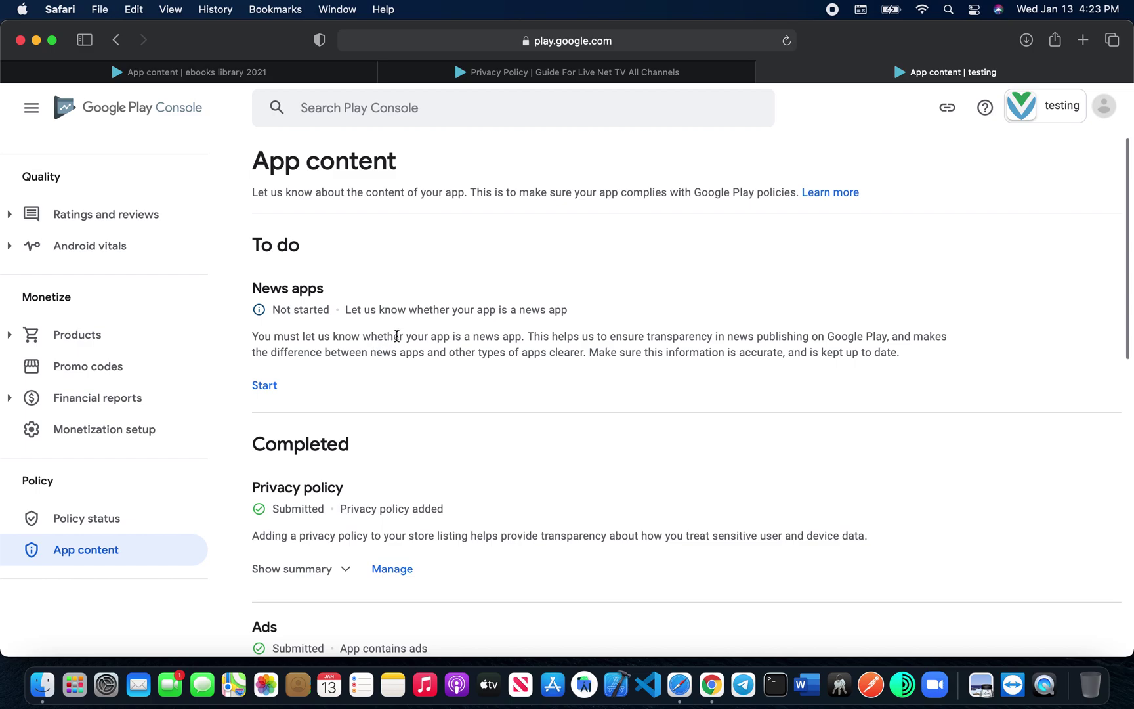
Step: Answer No in the News apps declaration and save it
click(265, 385)
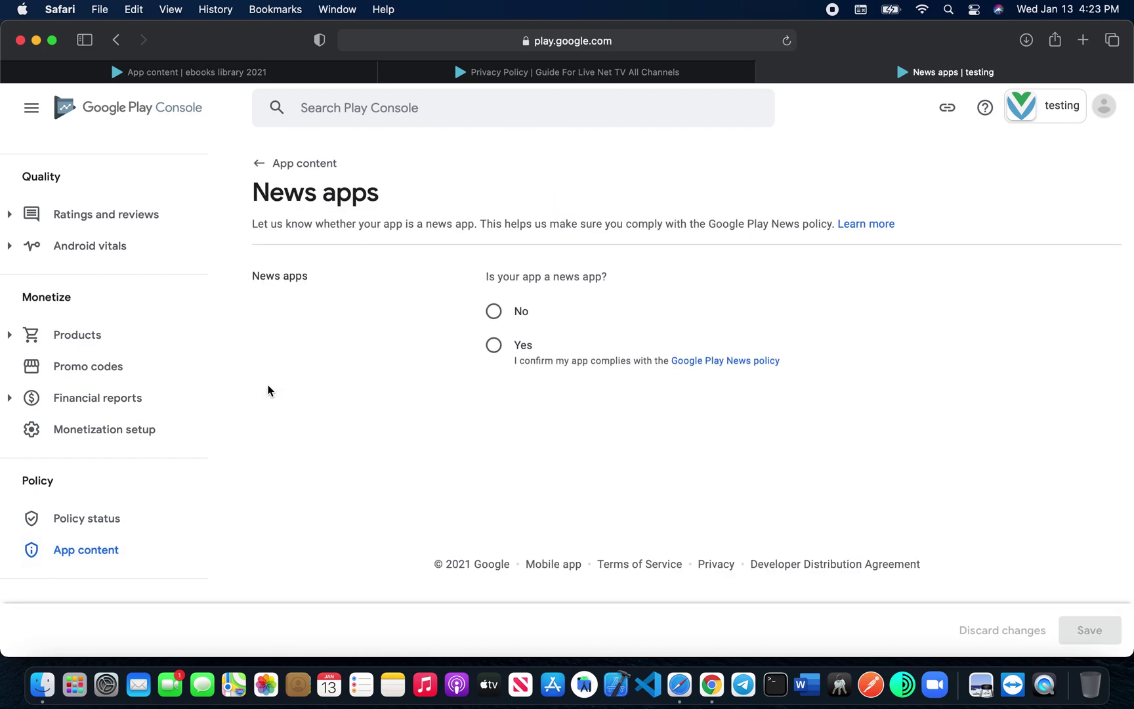
click(493, 310)
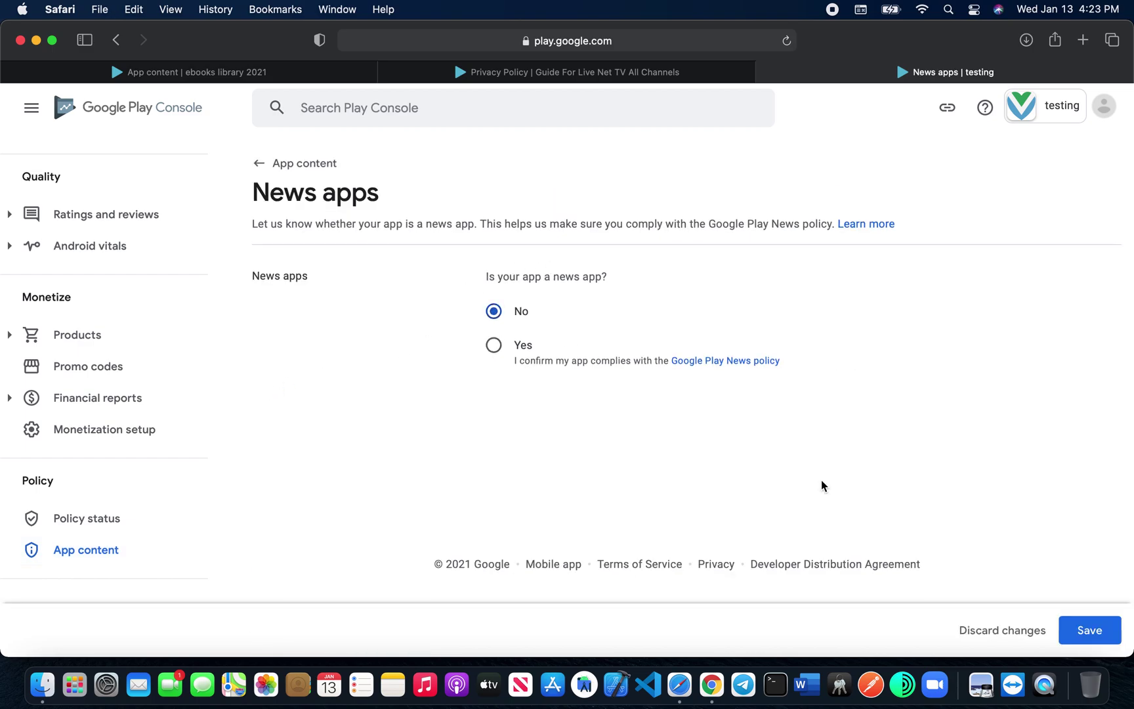
click(1071, 631)
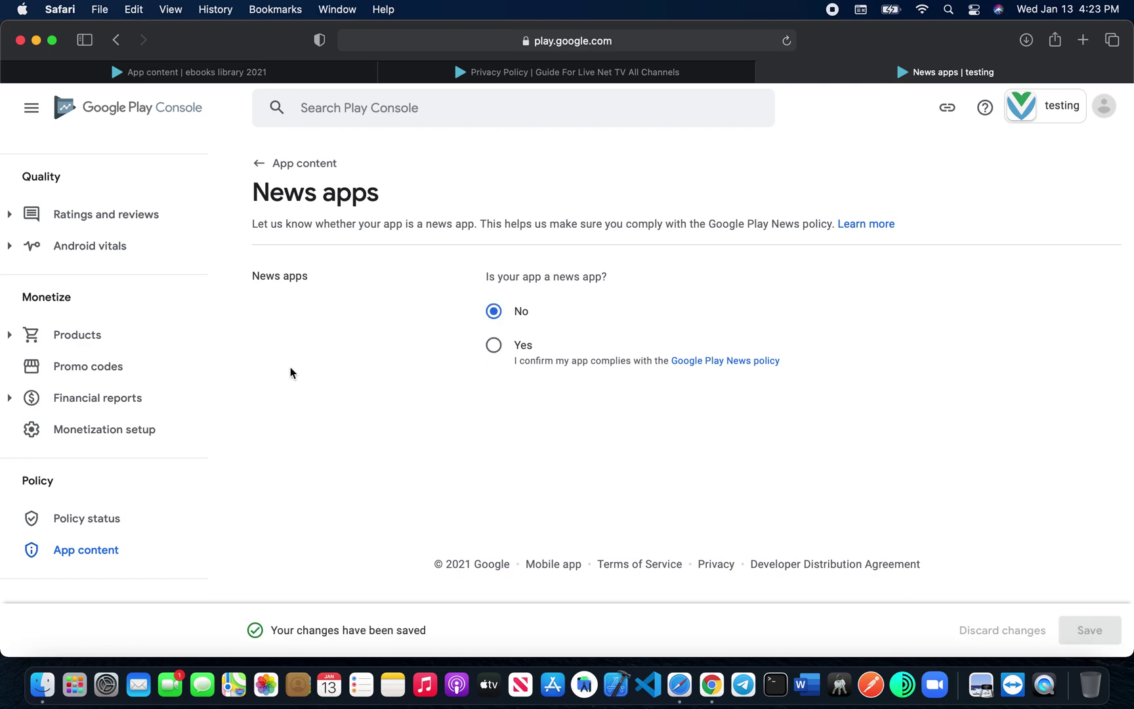
click(275, 164)
scroll(319, 453, down, 10)
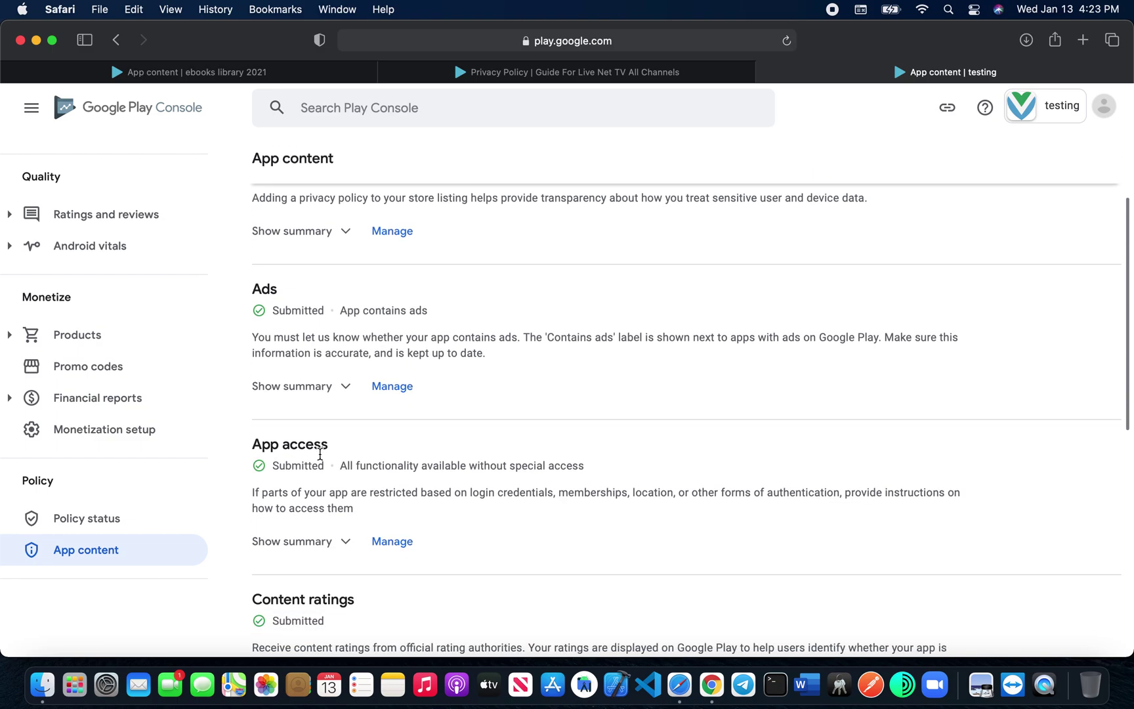
scroll(319, 453, up, 10)
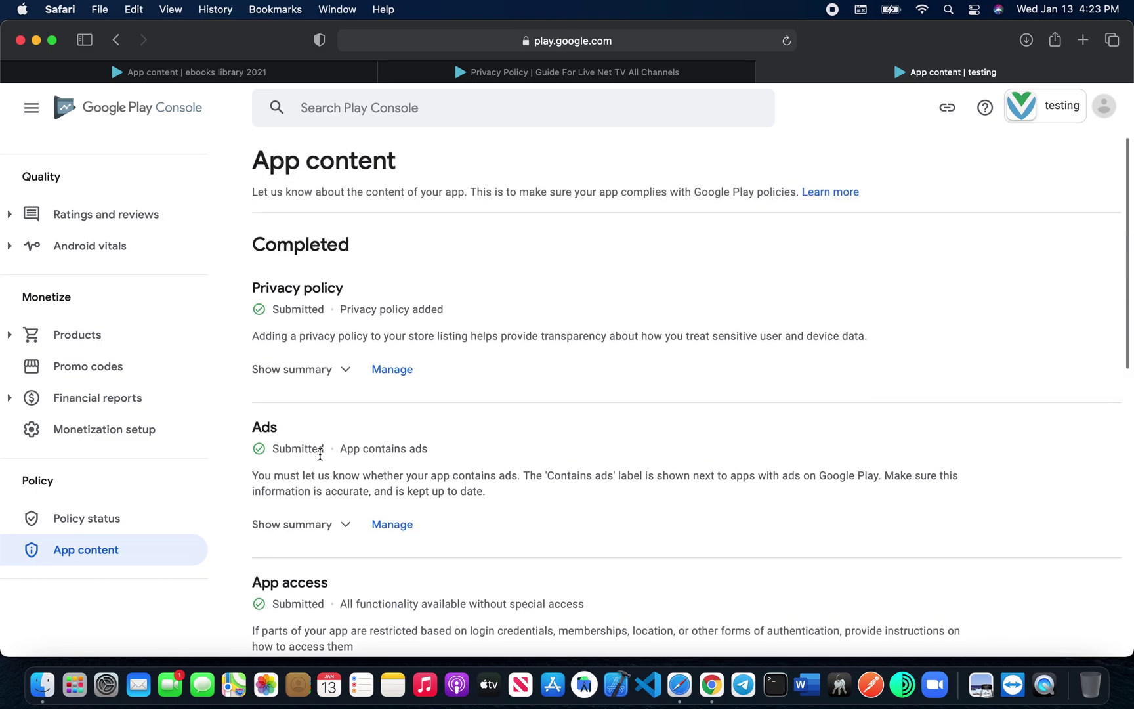
scroll(139, 335, up, 3)
scroll(139, 335, up, 7)
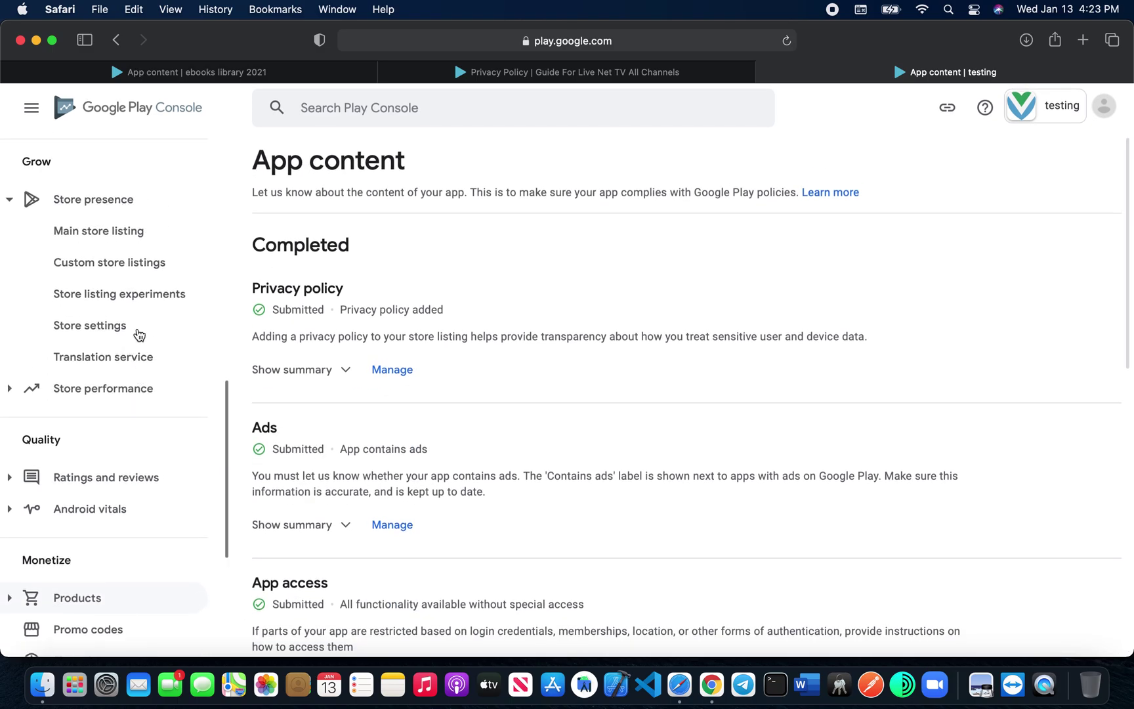
scroll(138, 335, up, 10)
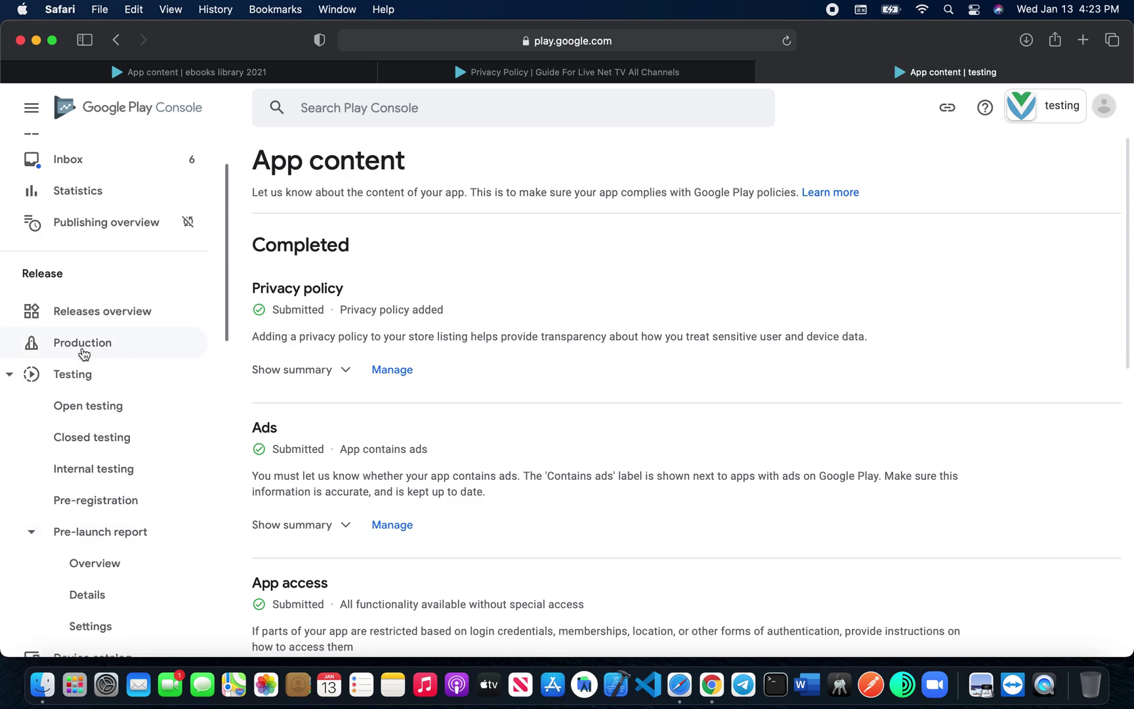
scroll(134, 363, down, 10)
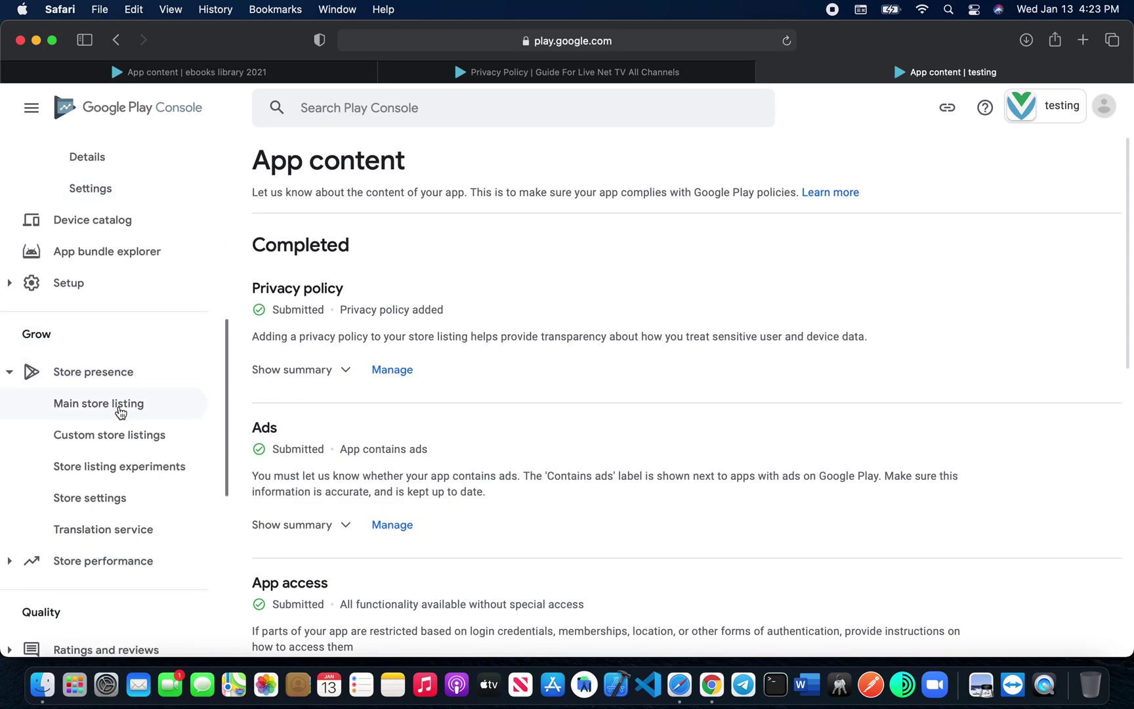
scroll(114, 551, down, 10)
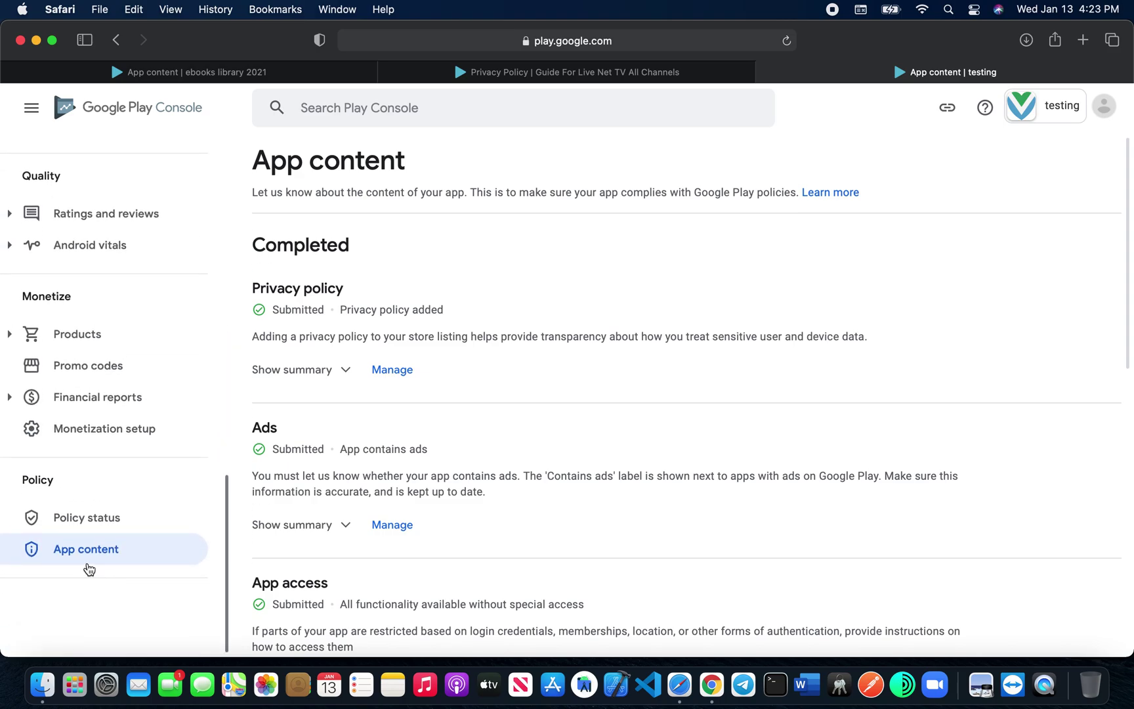
scroll(167, 328, up, 15)
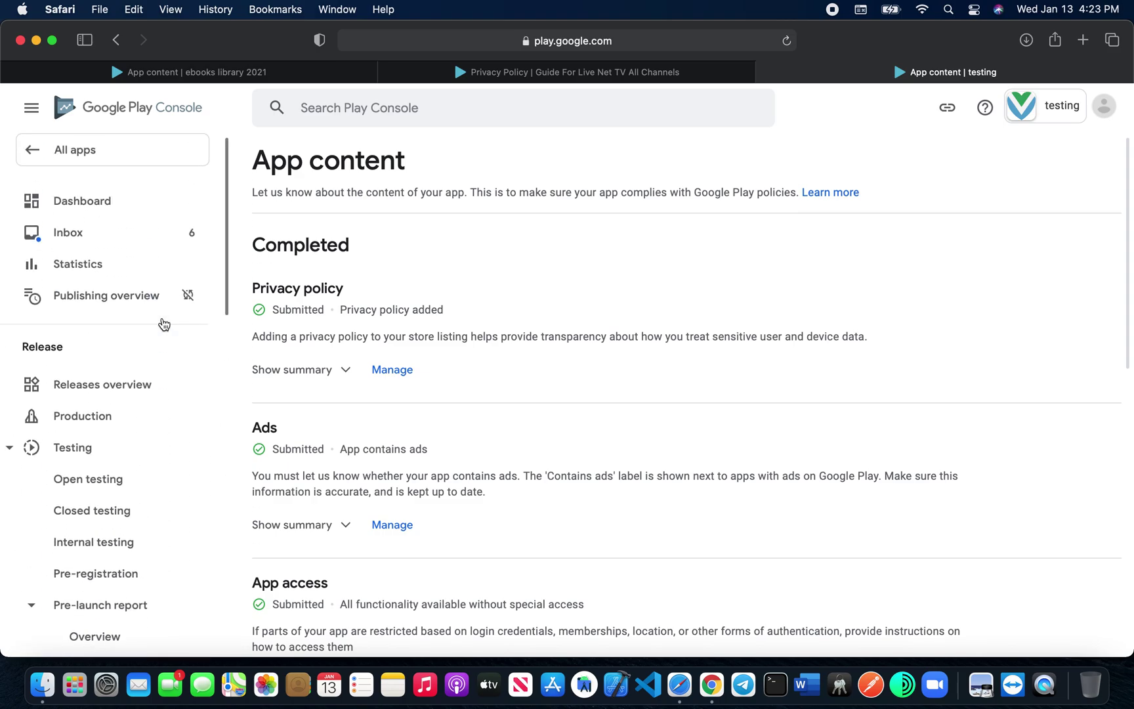
Step: Create a new production release, opt in to Google-managed app signing, and begin an APK upload
click(106, 424)
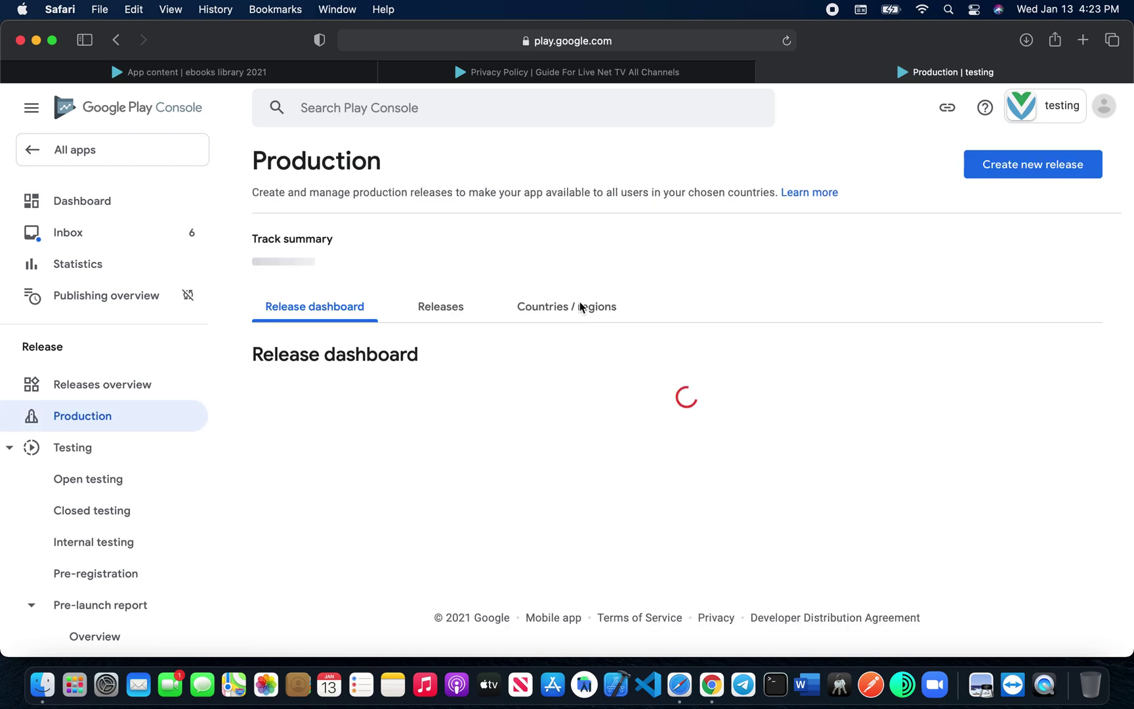
click(656, 541)
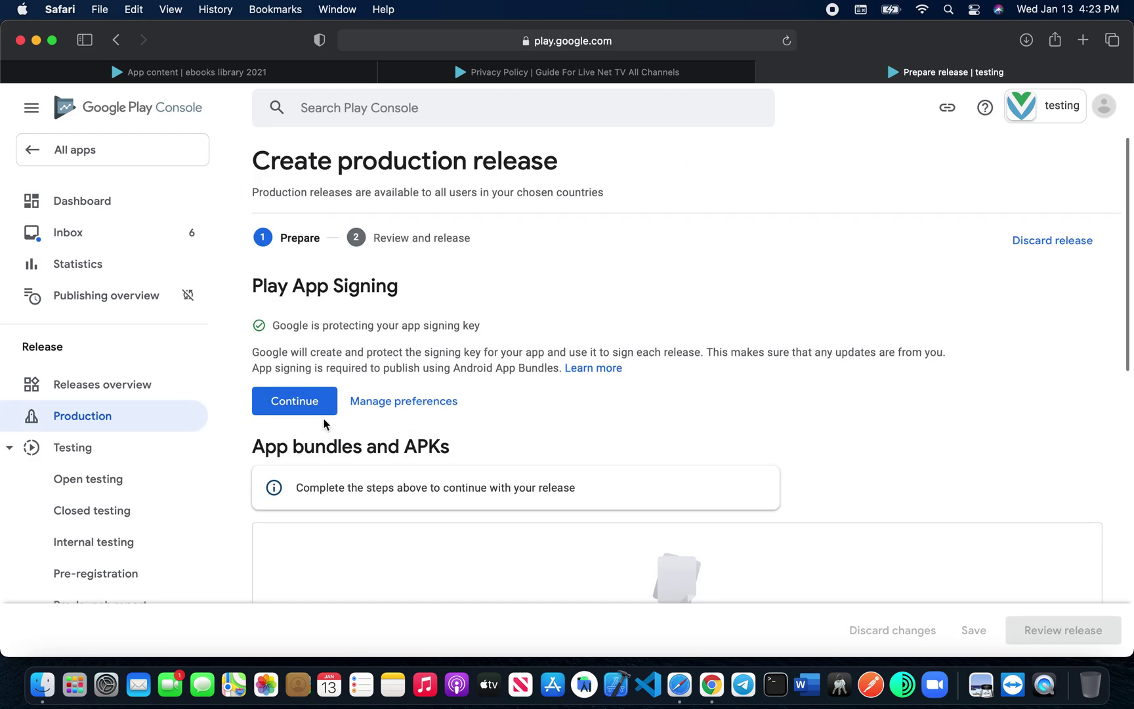
click(303, 402)
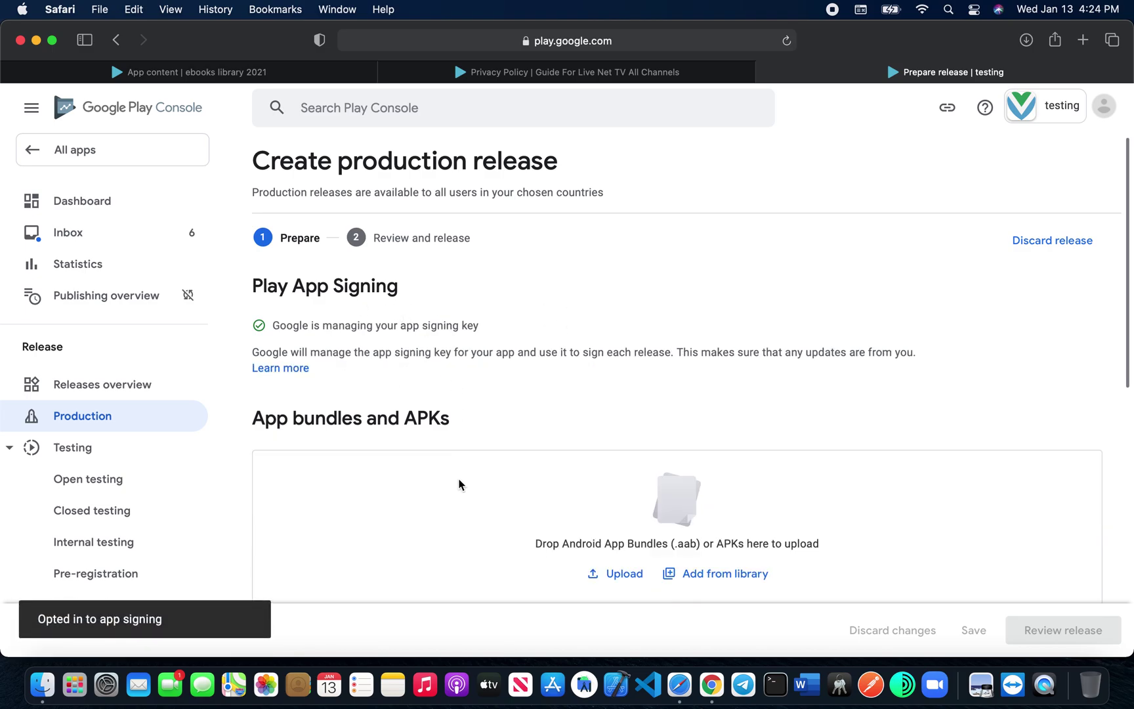
scroll(460, 483, down, 4)
click(611, 430)
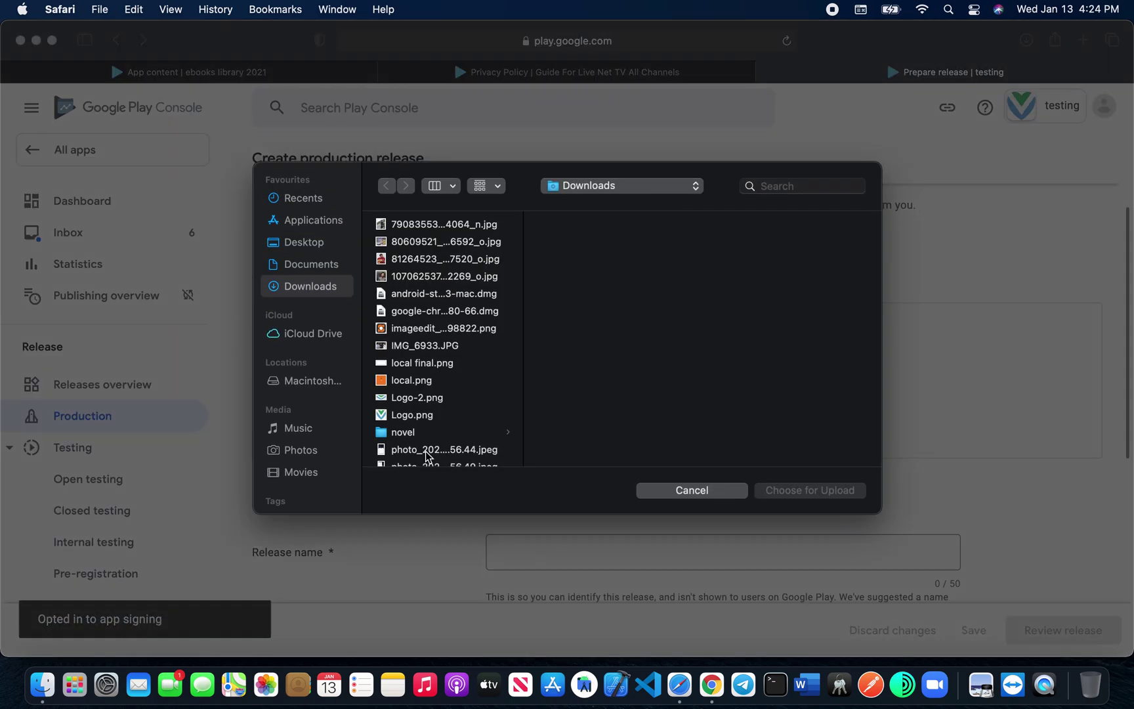
Step: Upload app-release.apk from Desktop > theLocals > android > app > release
click(318, 245)
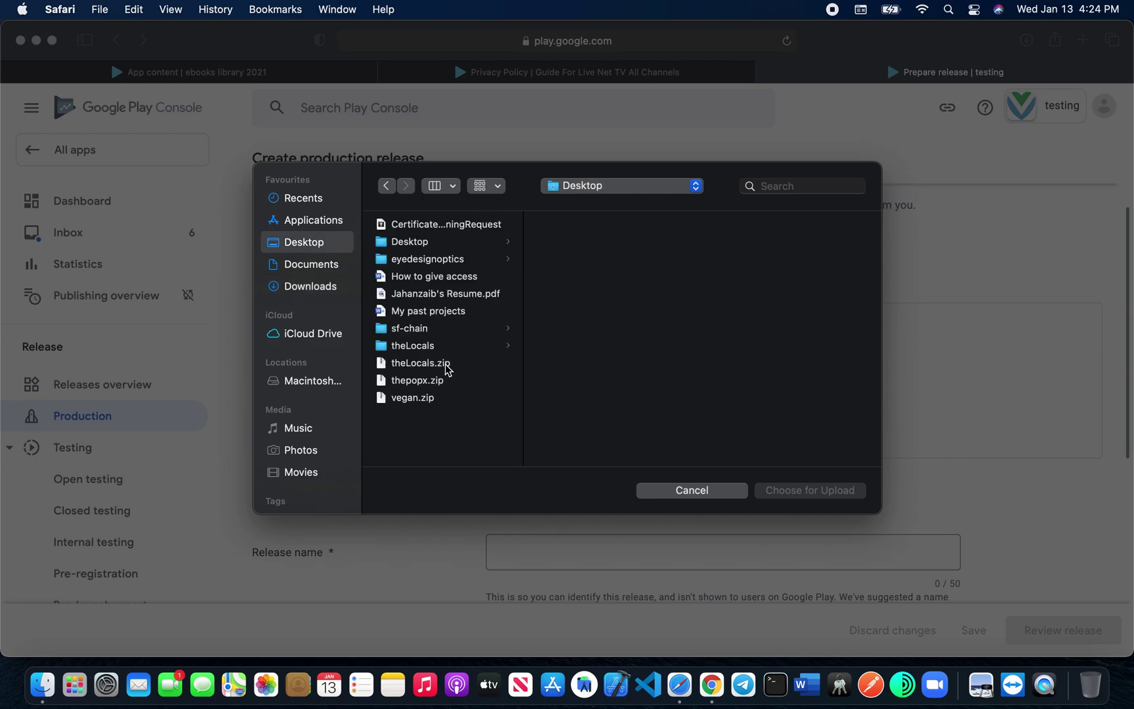
click(435, 346)
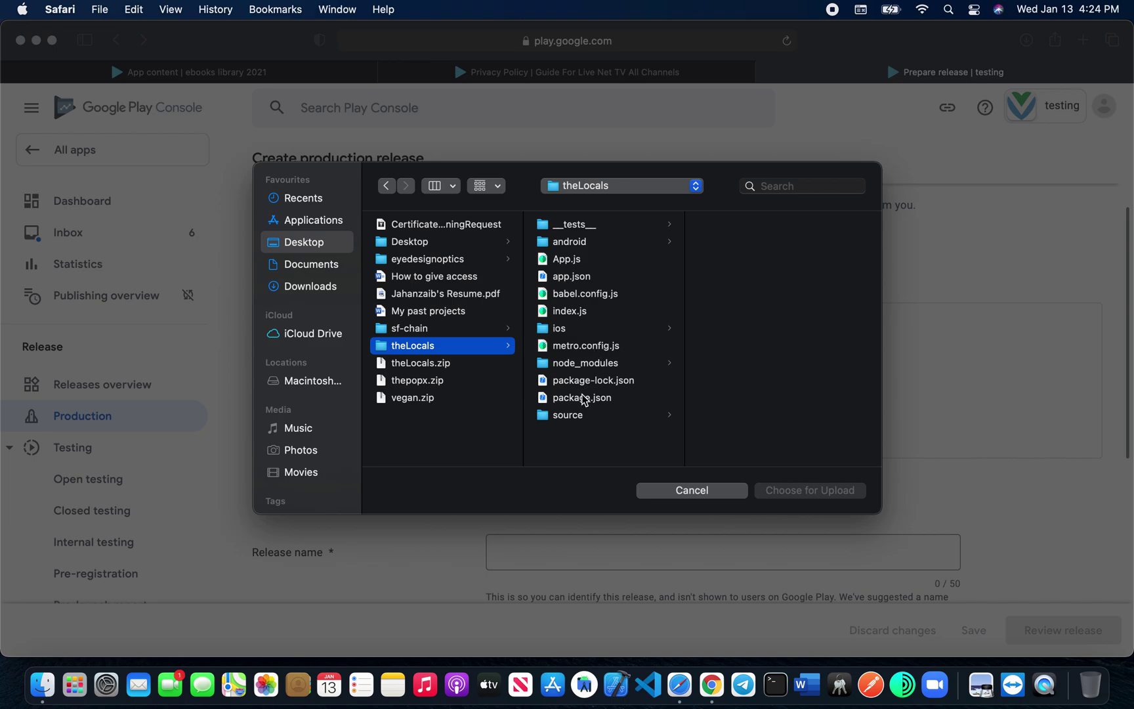
click(569, 246)
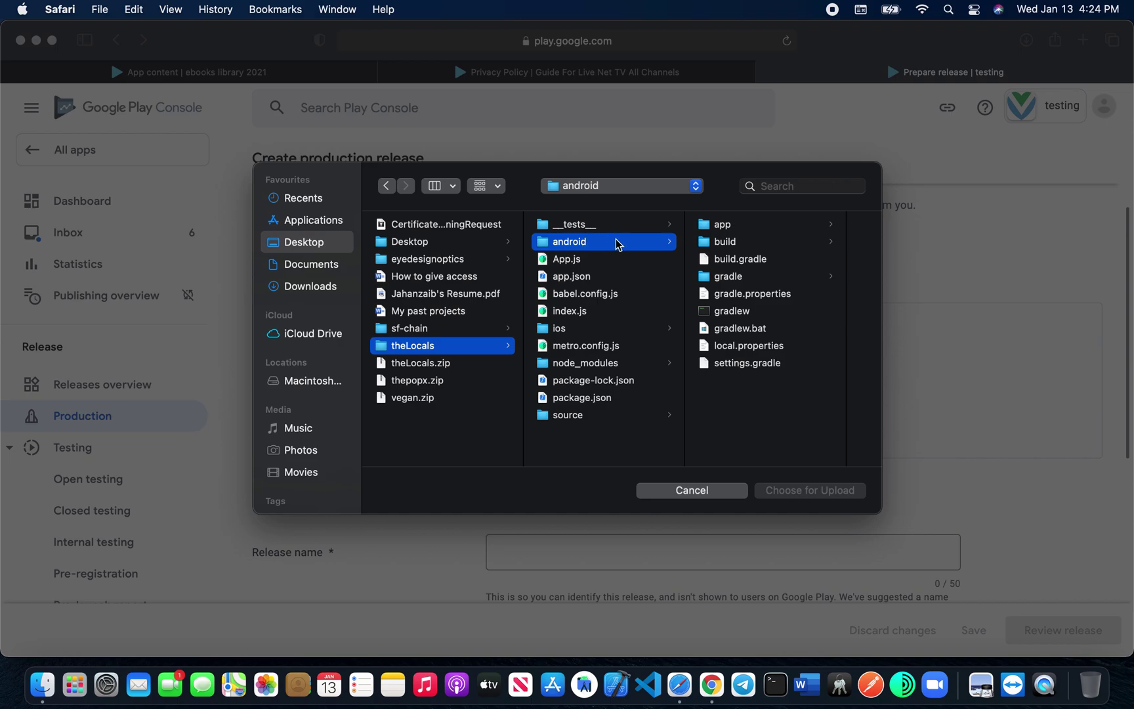
click(731, 227)
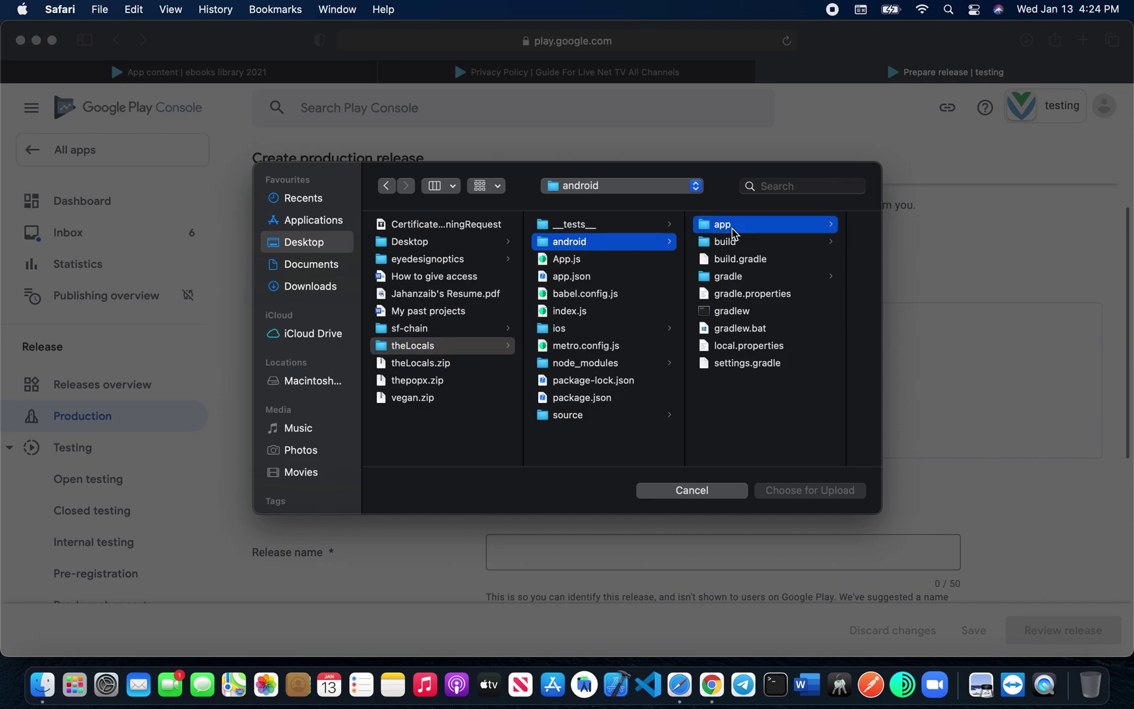
click(761, 346)
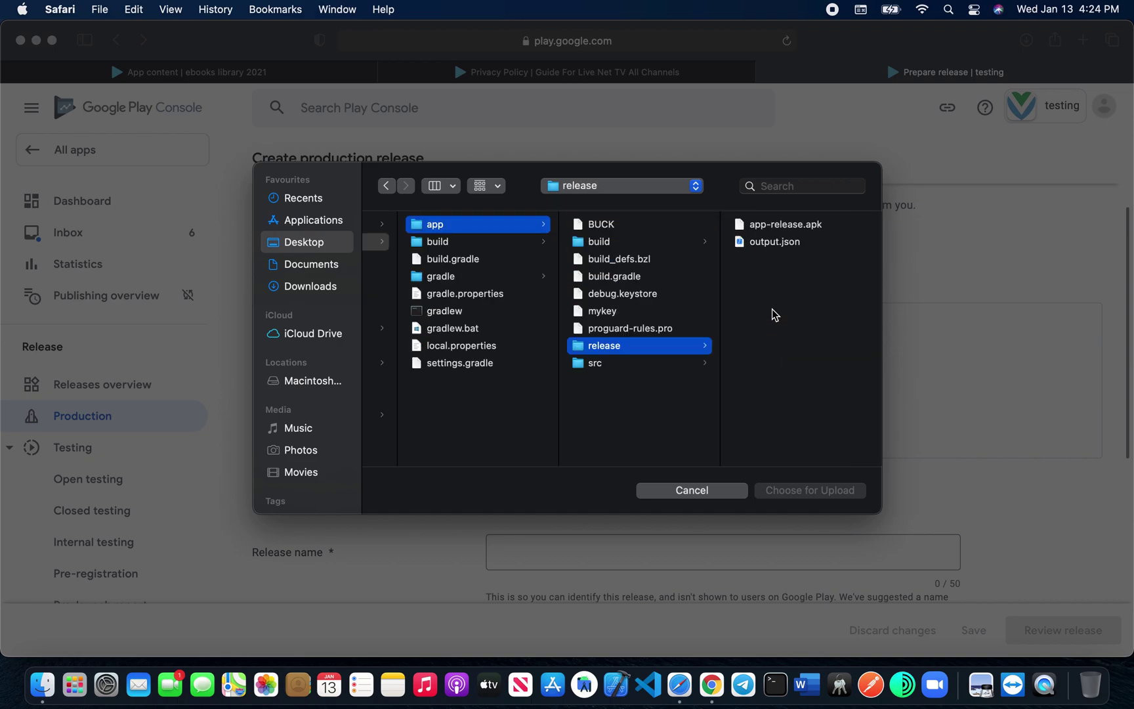
click(784, 224)
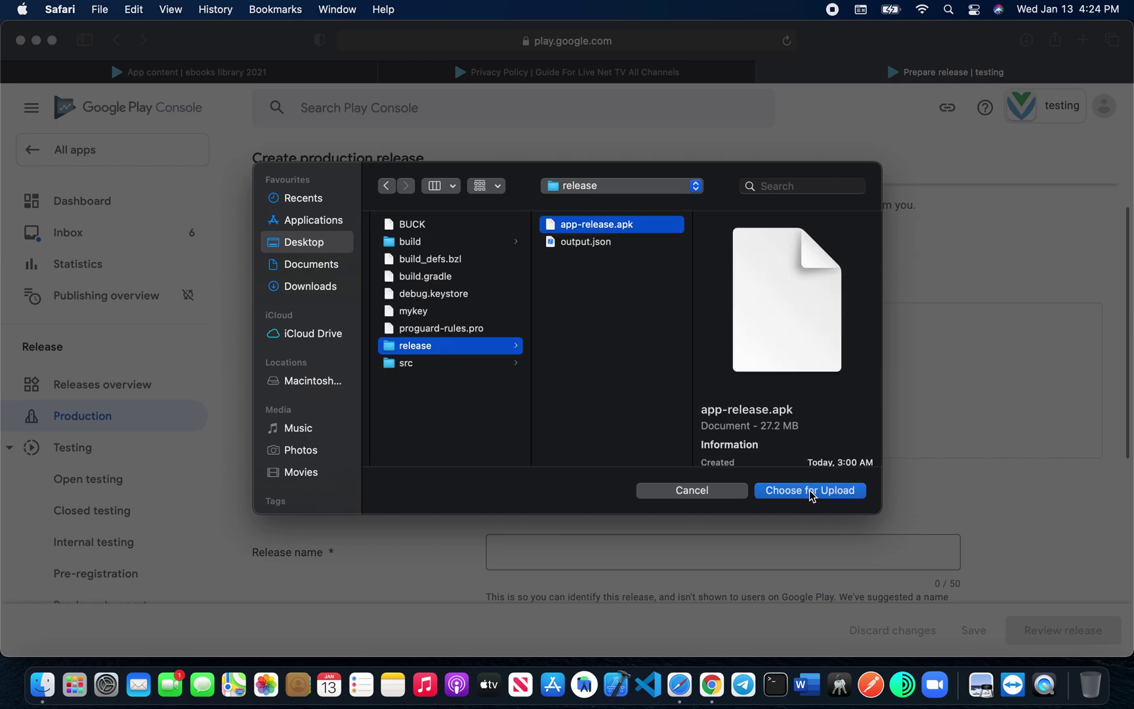
scroll(787, 415, down, 3)
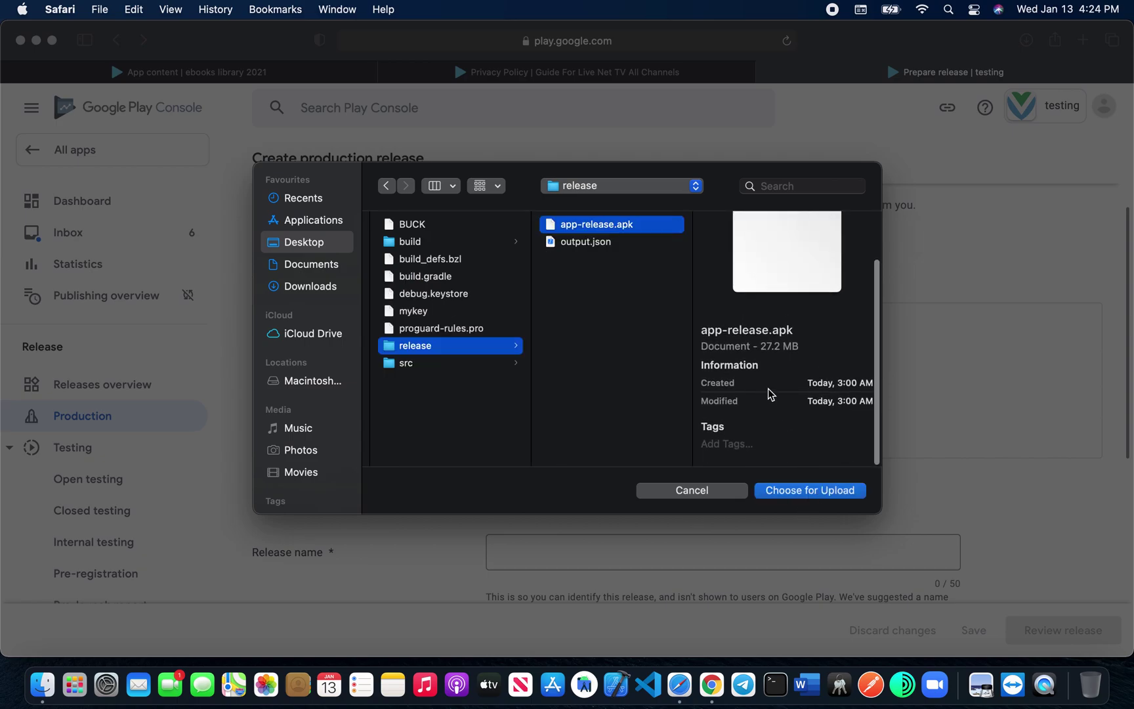
click(800, 492)
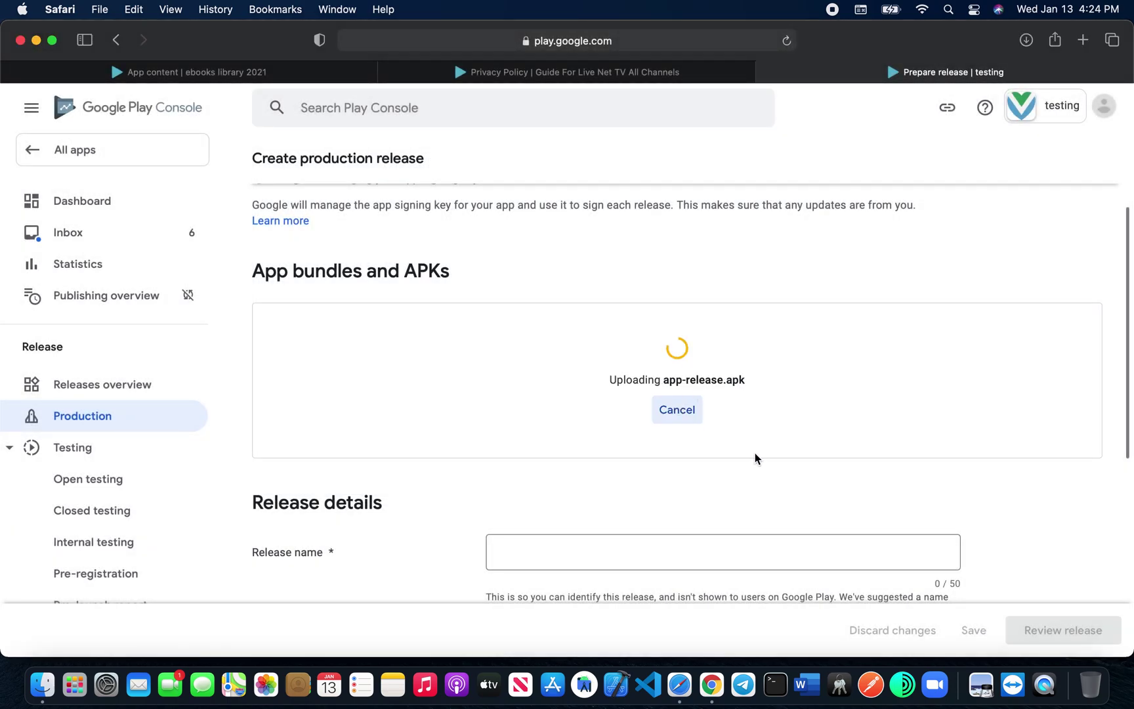
Step: Name the production release 'test'
scroll(457, 506, down, 2)
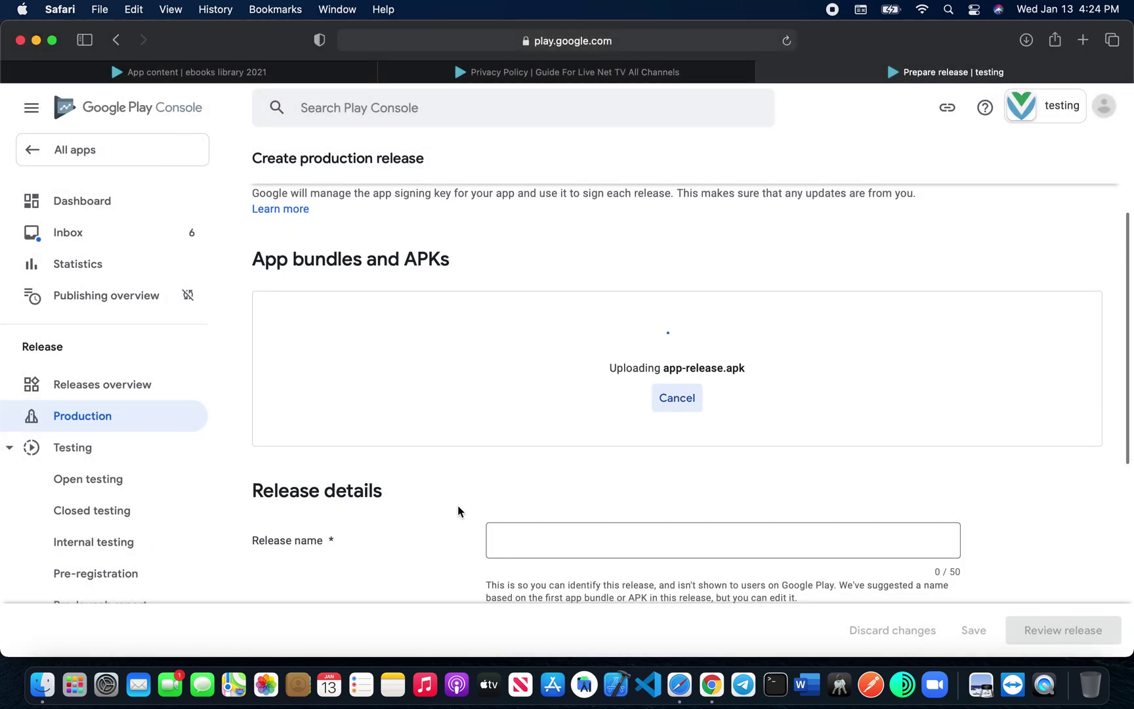
scroll(490, 502, down, 2)
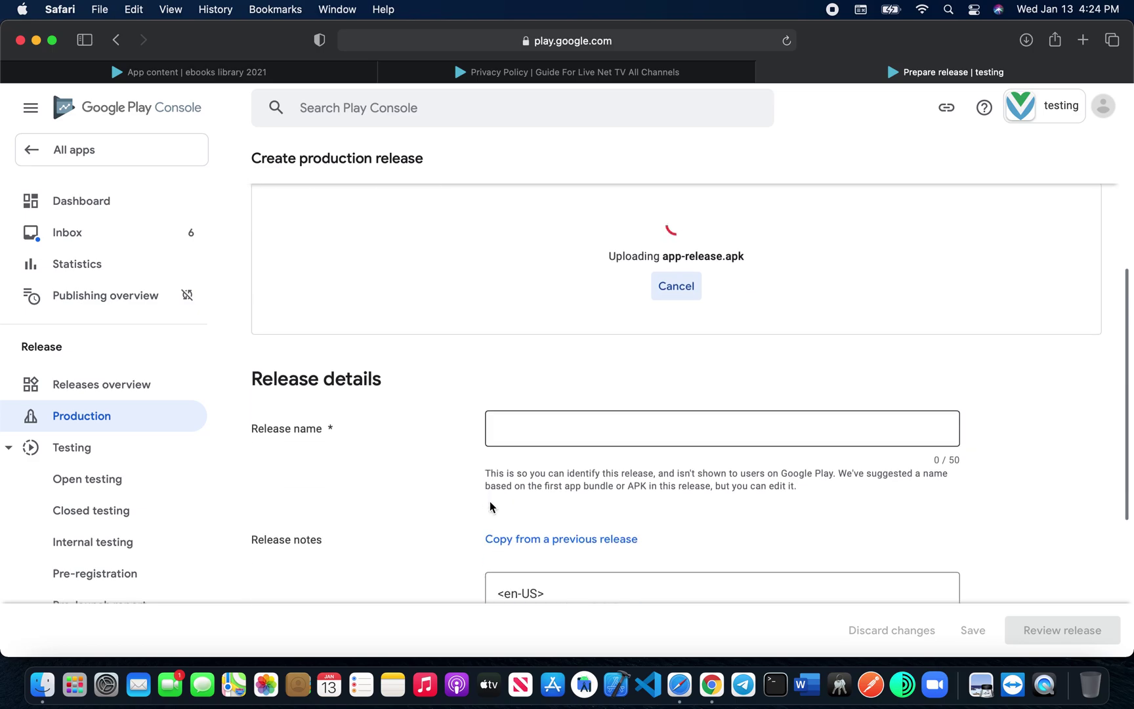
click(542, 431)
text(test)
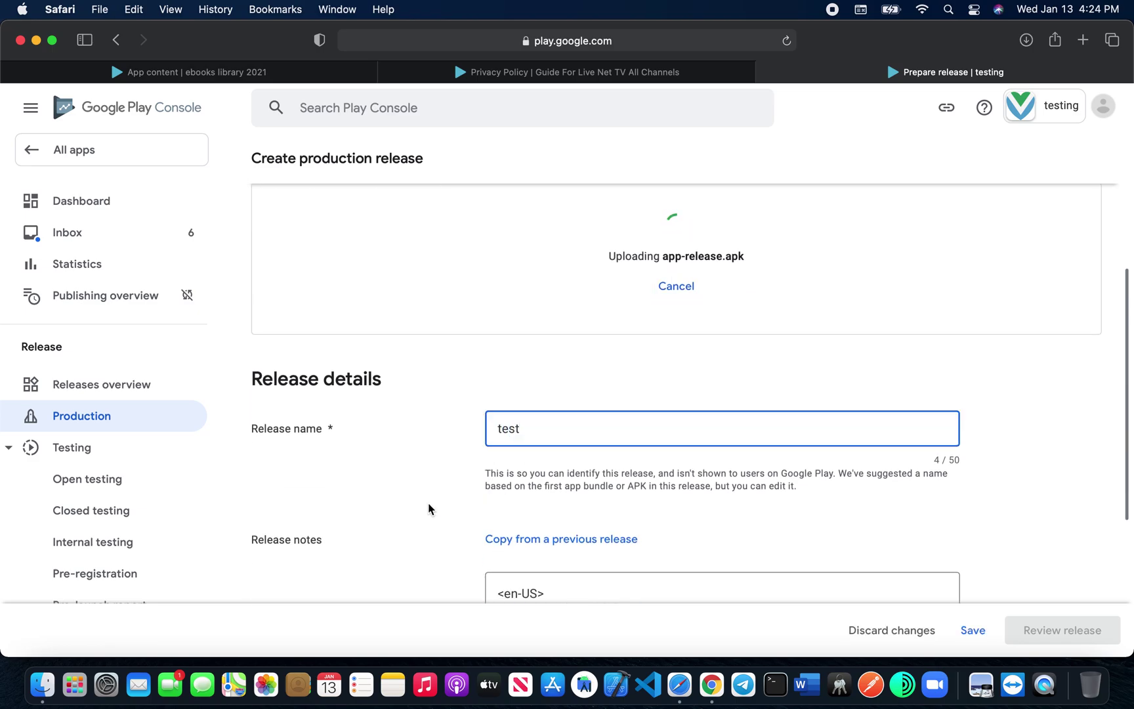
Step: Replace the placeholder en-US release notes while the APK finishes uploading as version 1 (1.0)
scroll(555, 458, down, 3)
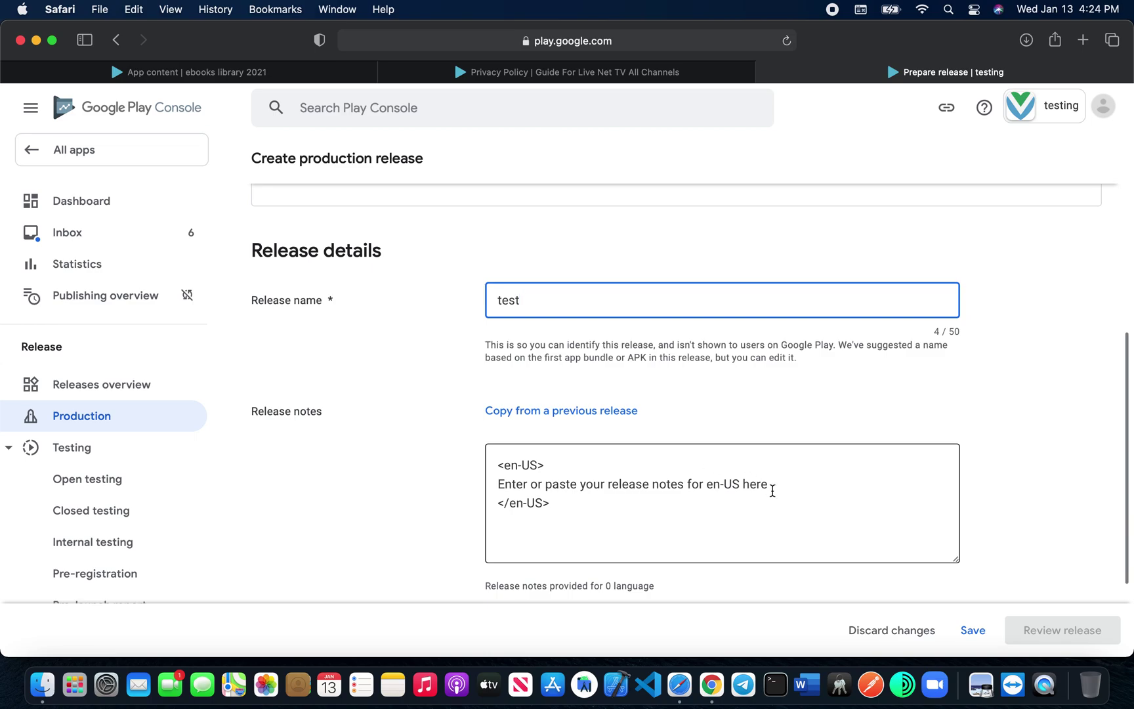
drag(777, 484, 502, 489)
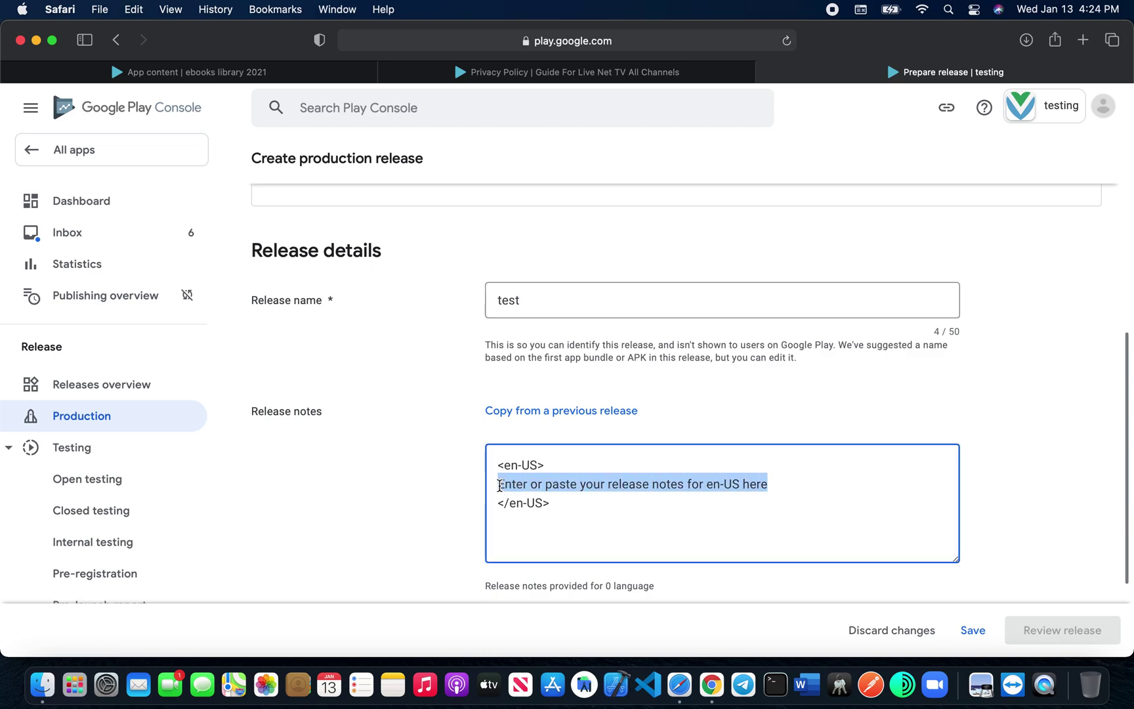
key(BackSpace)
text(this is my first youtube viudeo)
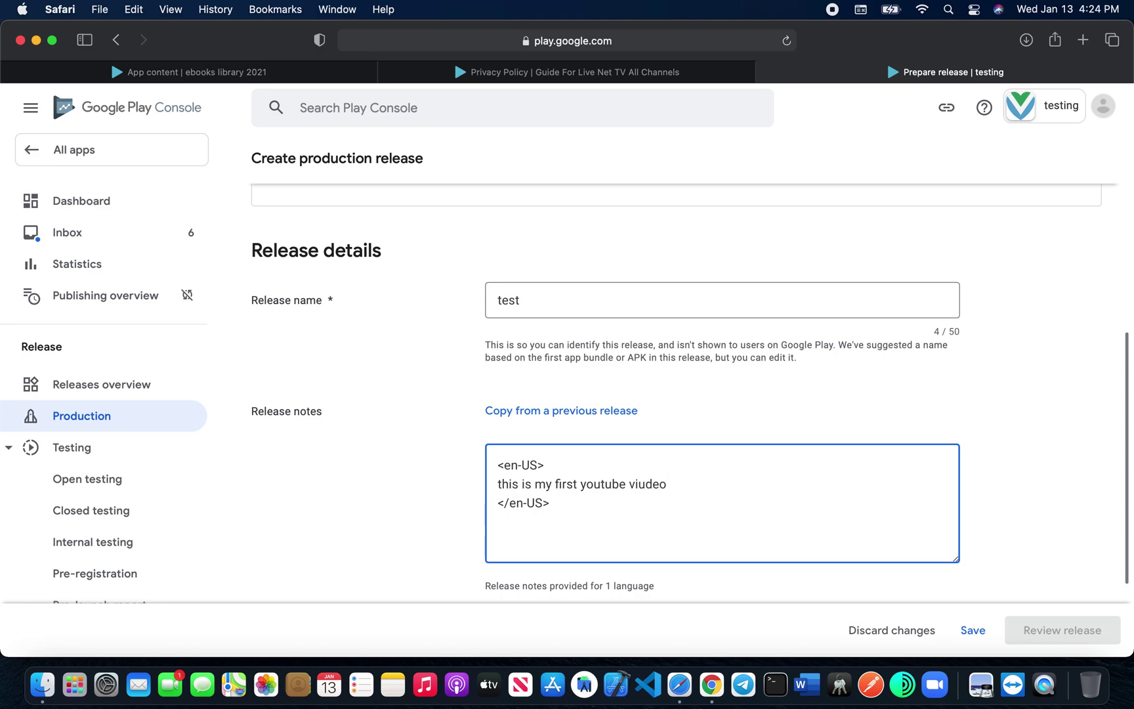
scroll(498, 501, down, 3)
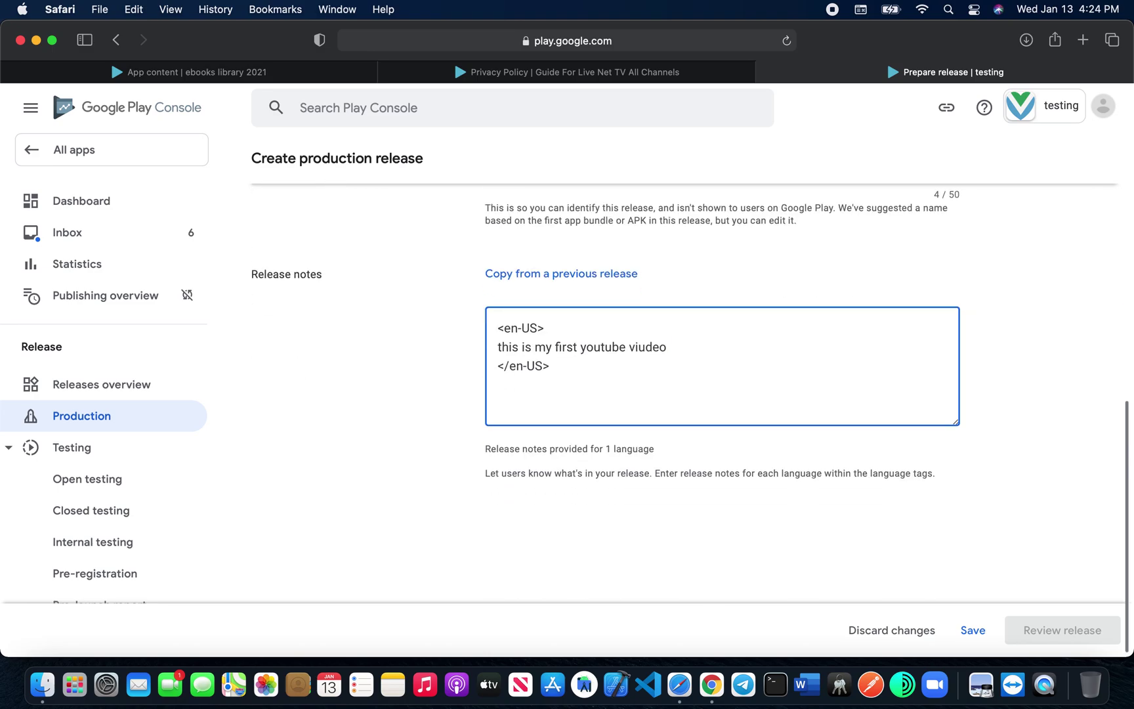
scroll(714, 542, up, 3)
scroll(714, 541, up, 5)
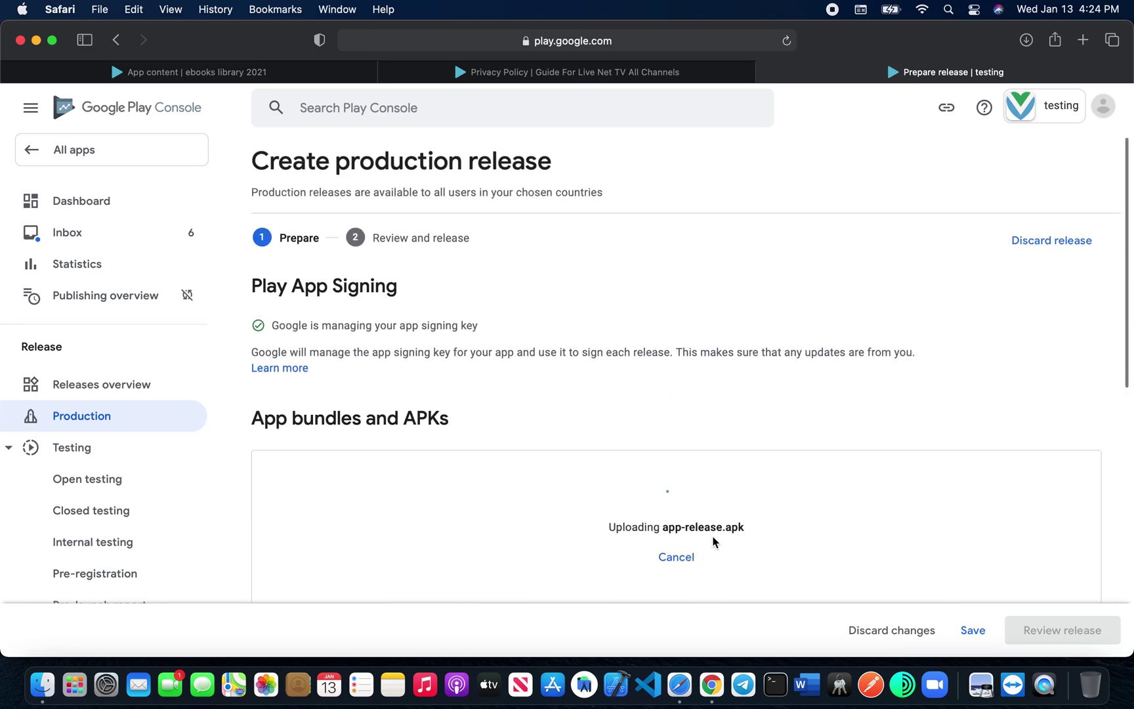
scroll(714, 542, down, 2)
scroll(713, 540, down, 10)
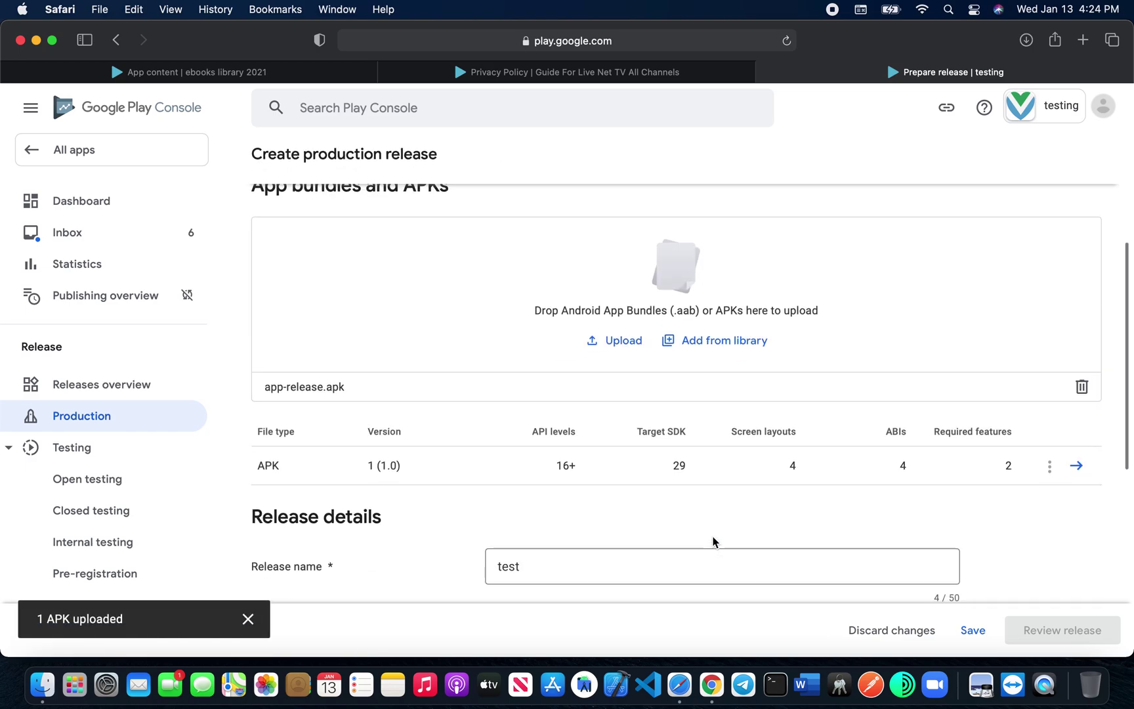
Step: Save the release draft, review it, and expand the 2 errors, including no countries selected
click(973, 632)
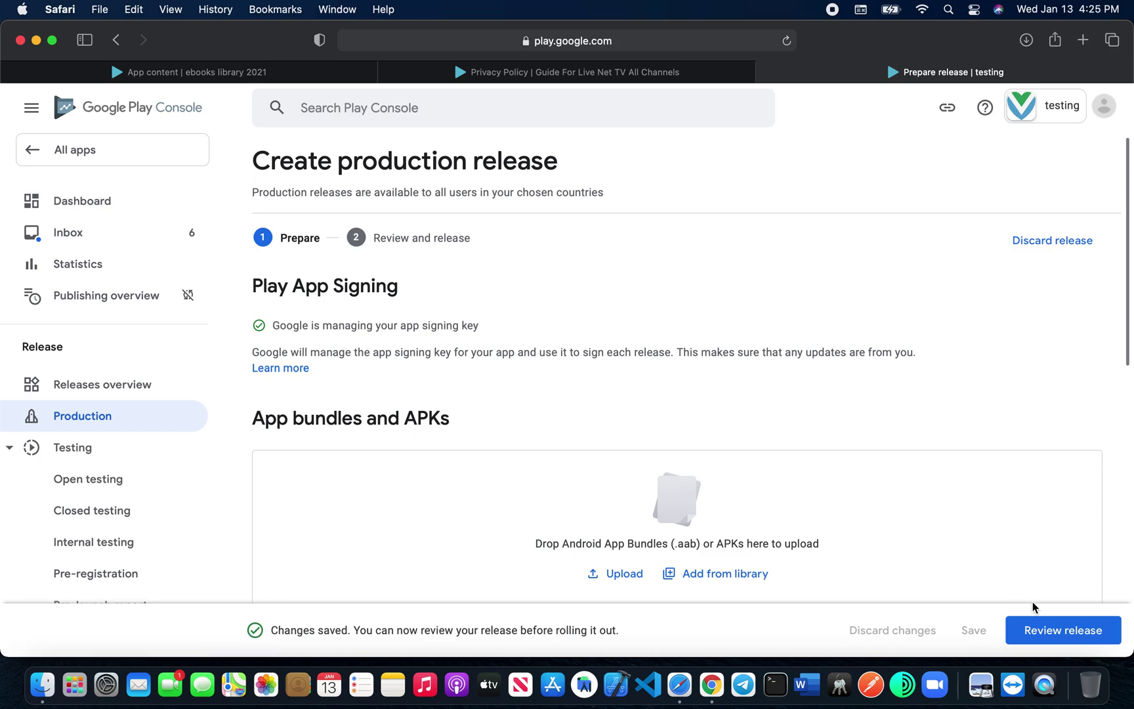
click(1048, 634)
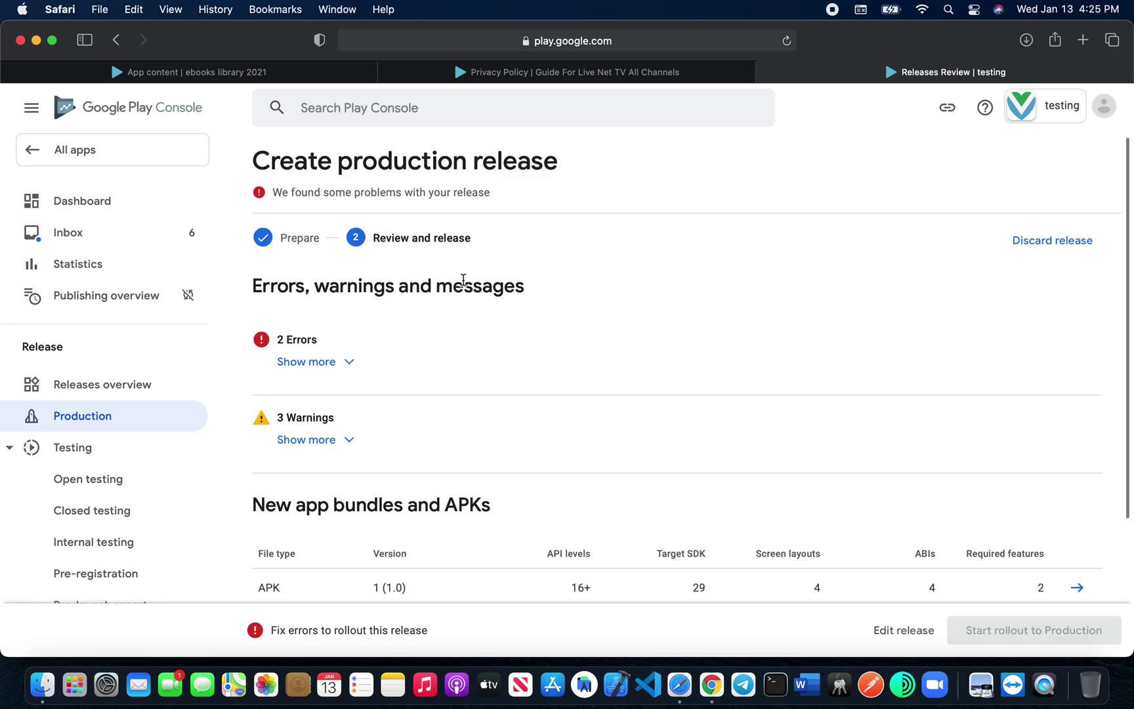
click(344, 368)
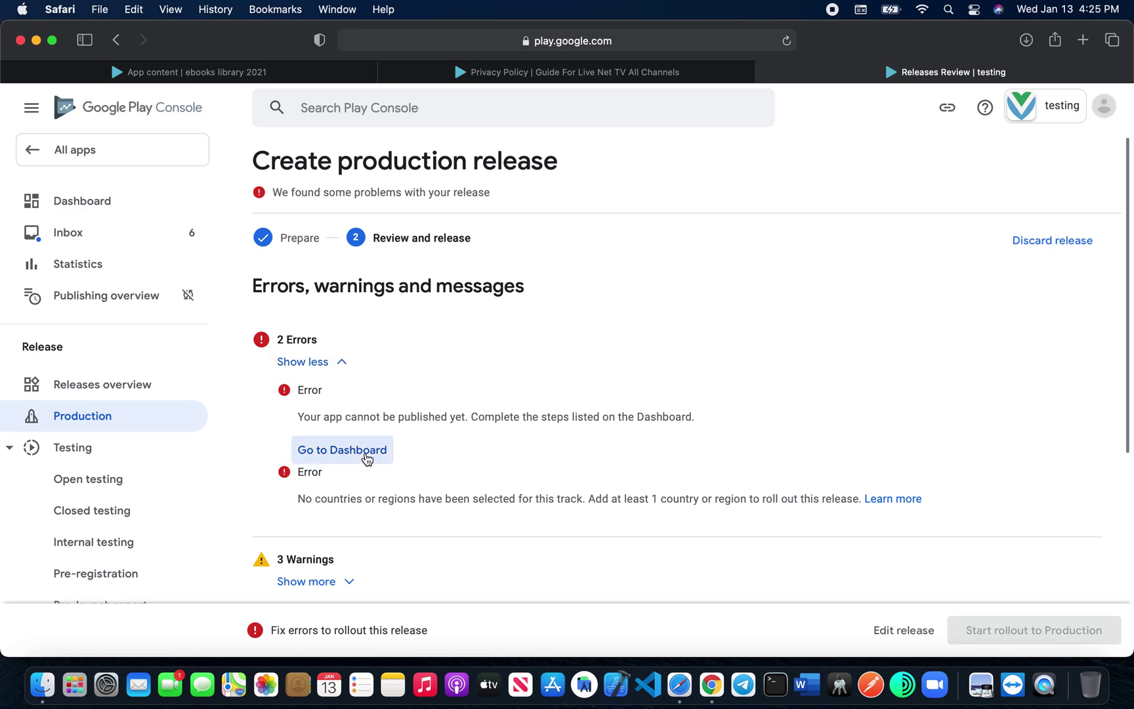
click(366, 453)
Step: Set the app category to Communication
scroll(433, 503, down, 5)
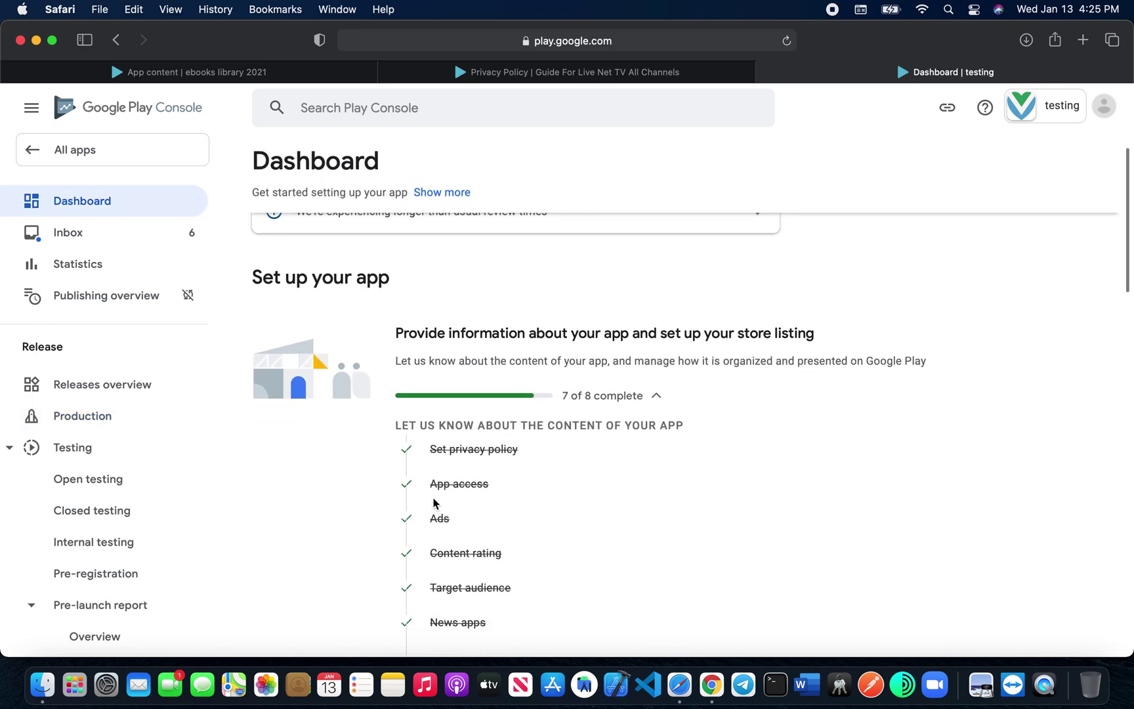
scroll(433, 503, down, 4)
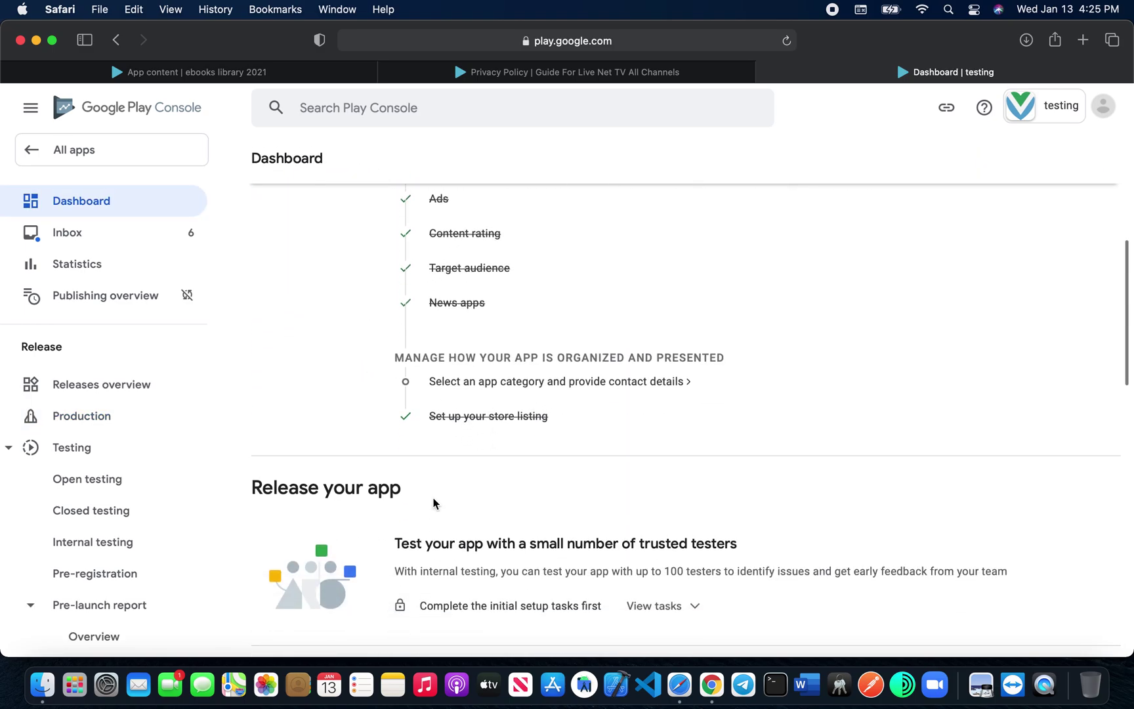
click(492, 387)
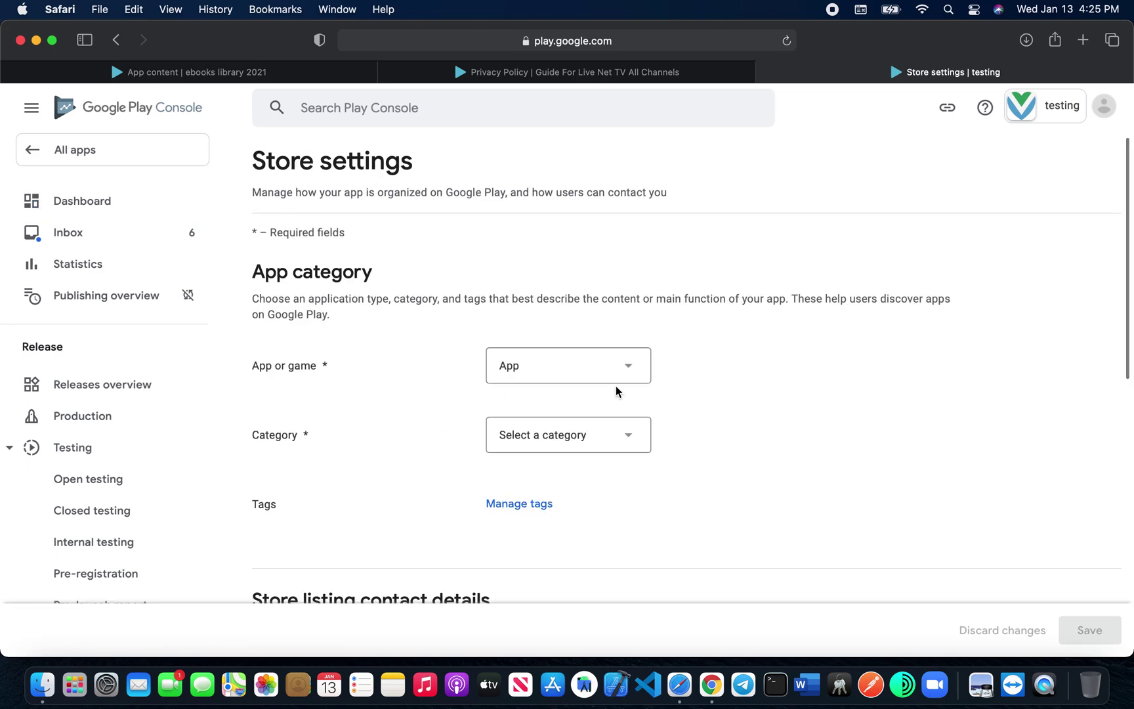
click(636, 446)
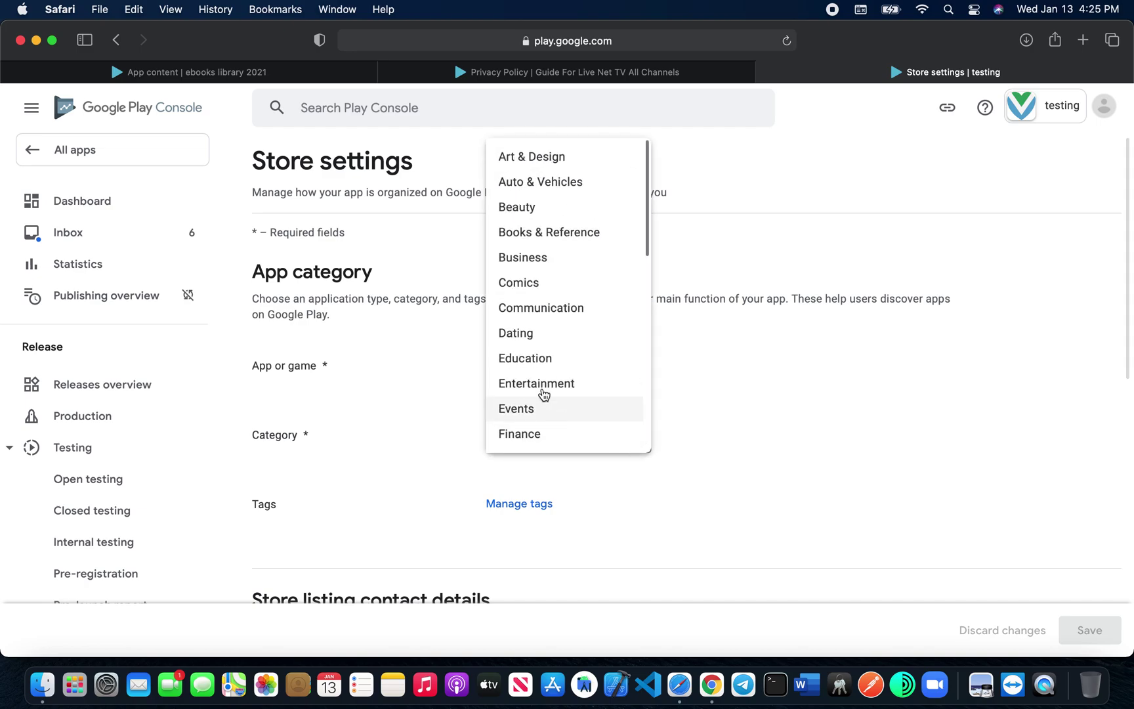
click(564, 315)
Step: Tag the app with Air travel and Audiobook
scroll(537, 515, down, 2)
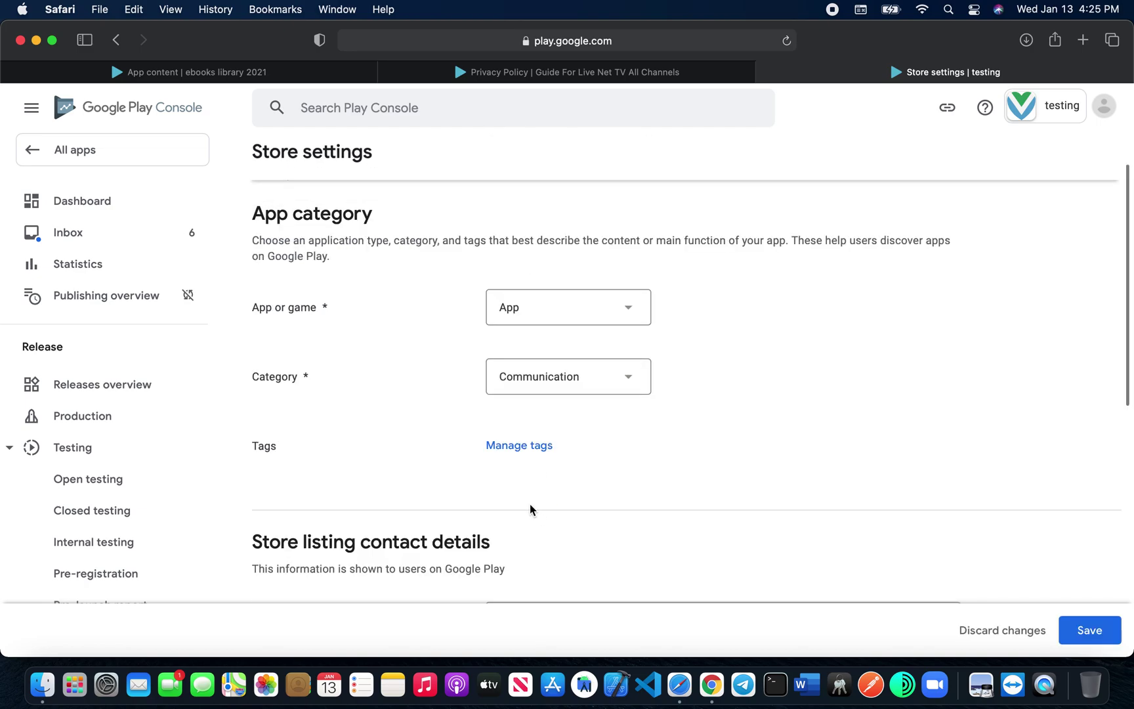
click(543, 440)
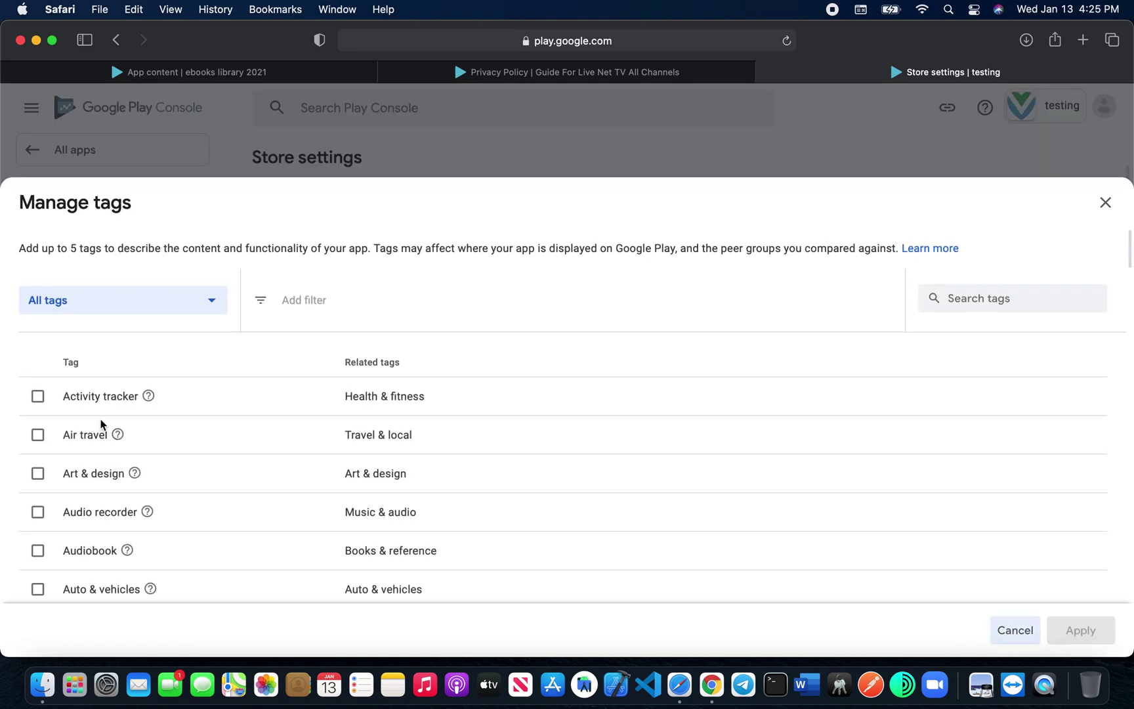
click(37, 434)
click(37, 551)
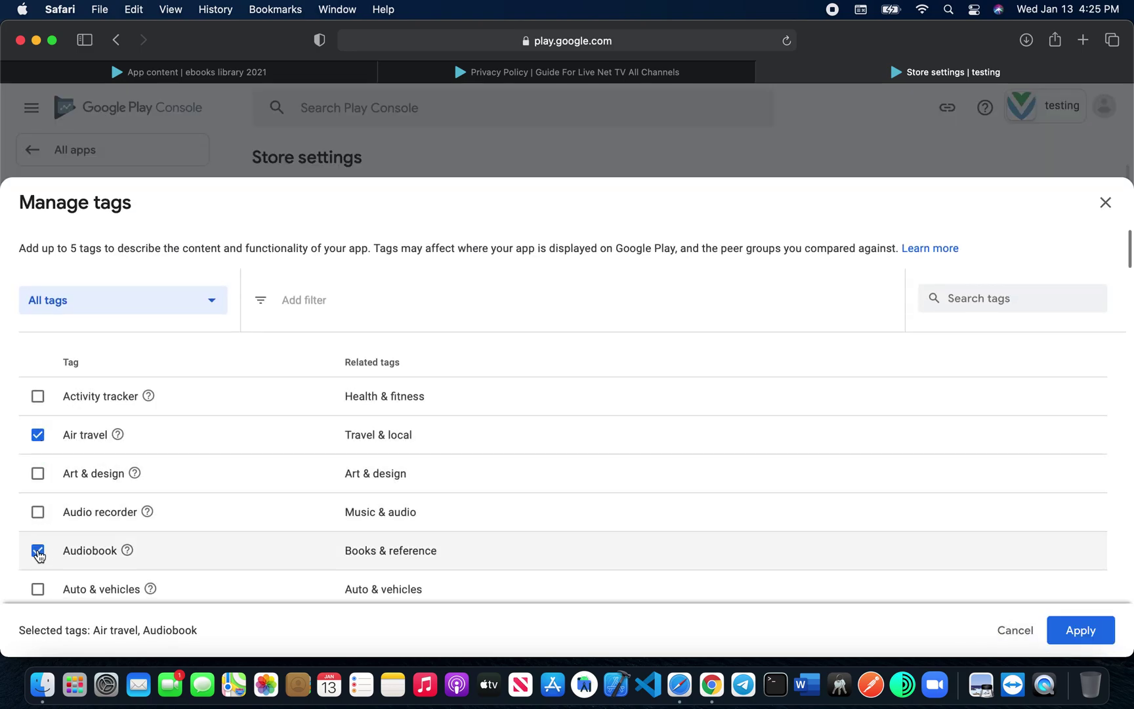
click(1099, 631)
Step: Complete the store listing contact e-mail and save the store settings
scroll(473, 499, down, 5)
click(551, 344)
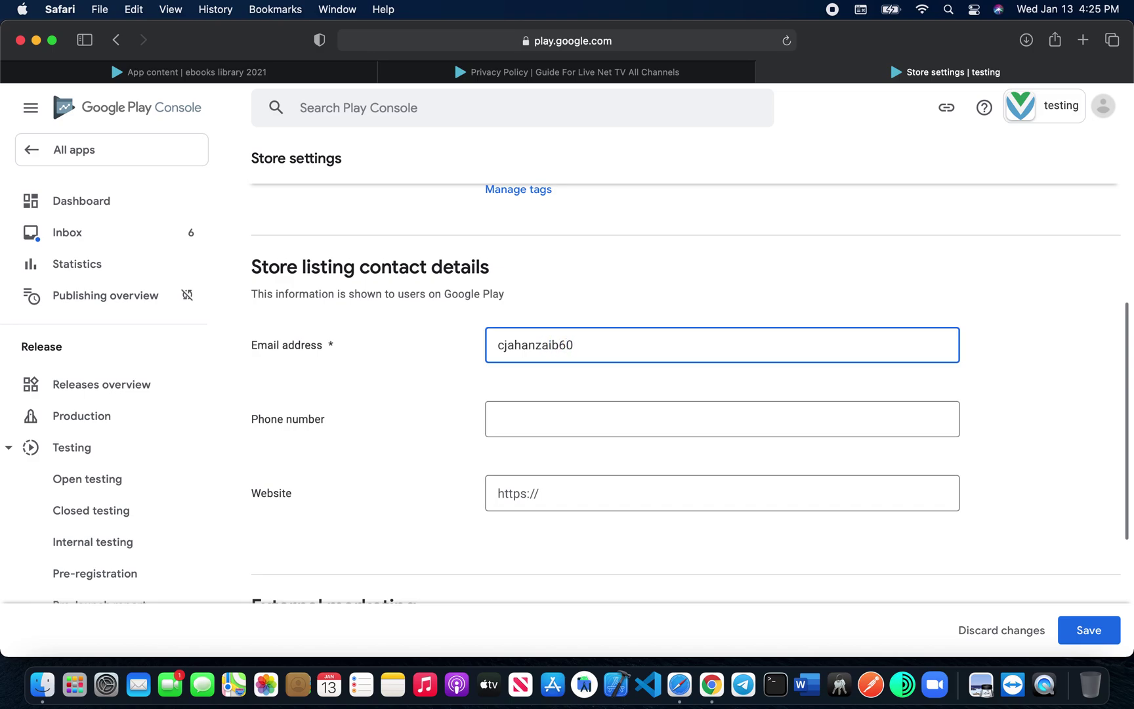
text(gmail.com)
scroll(513, 428, down, 3)
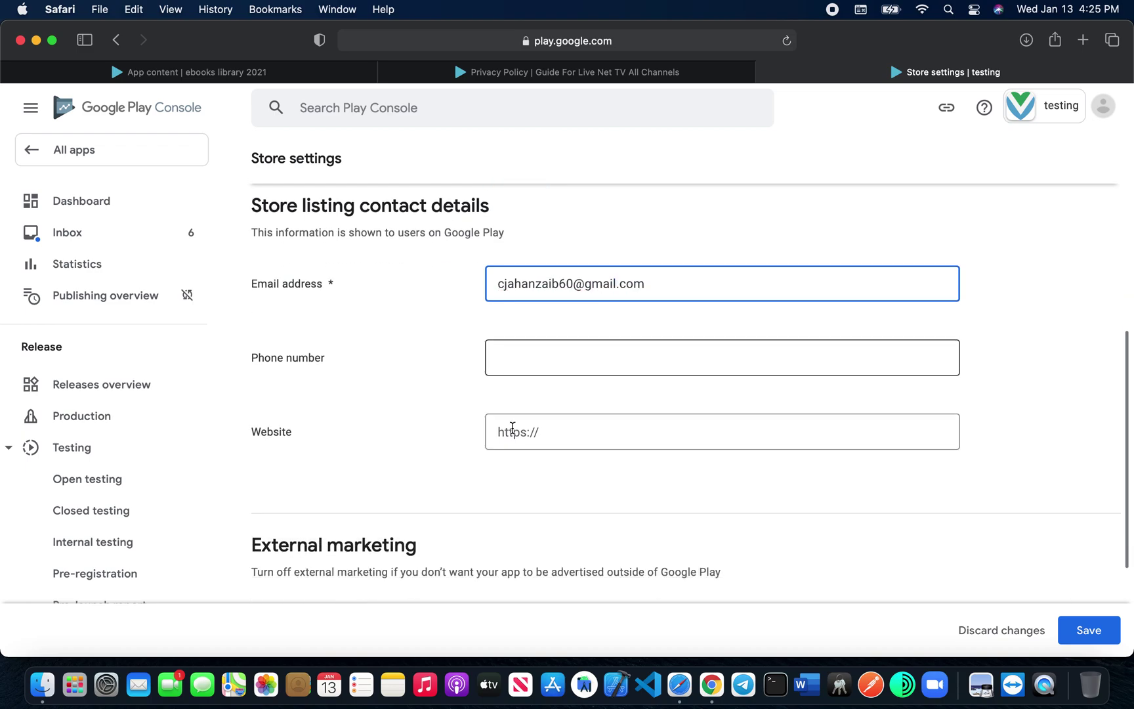
click(548, 412)
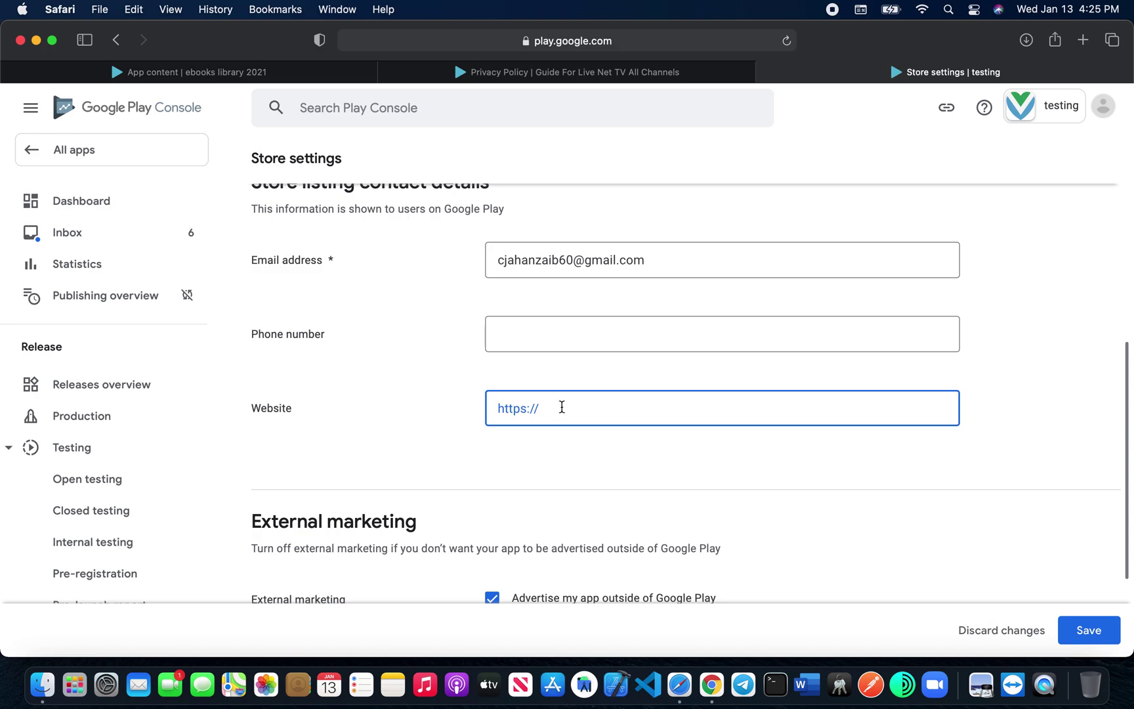
scroll(451, 447, down, 3)
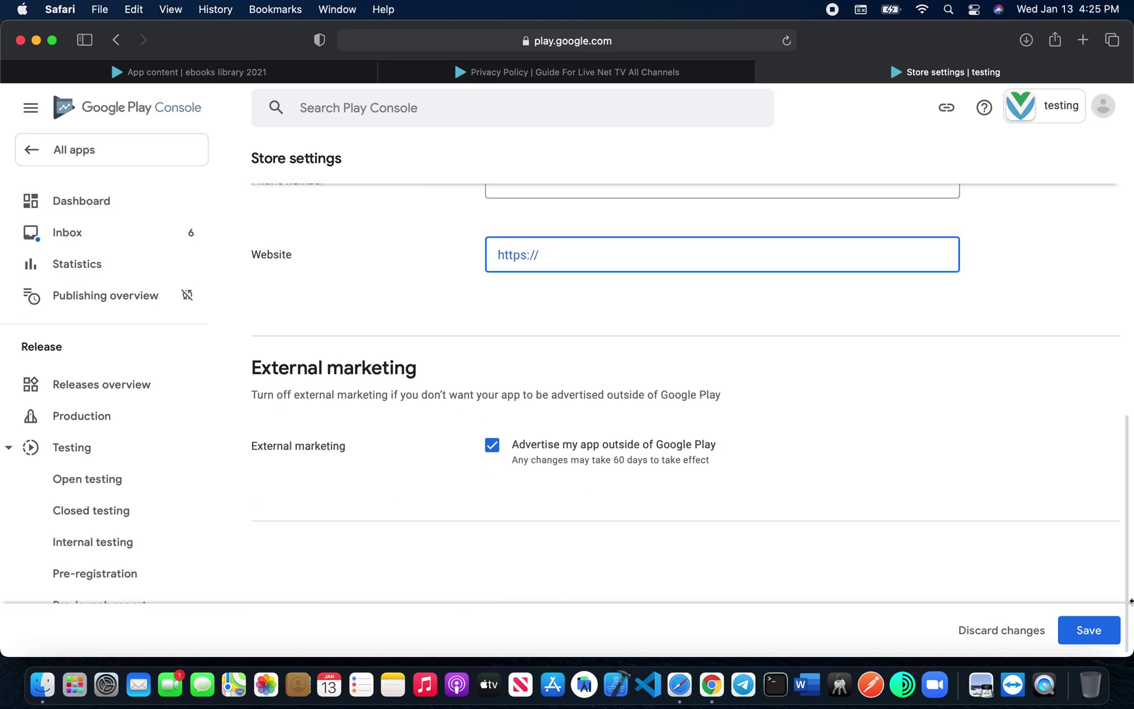
click(1092, 638)
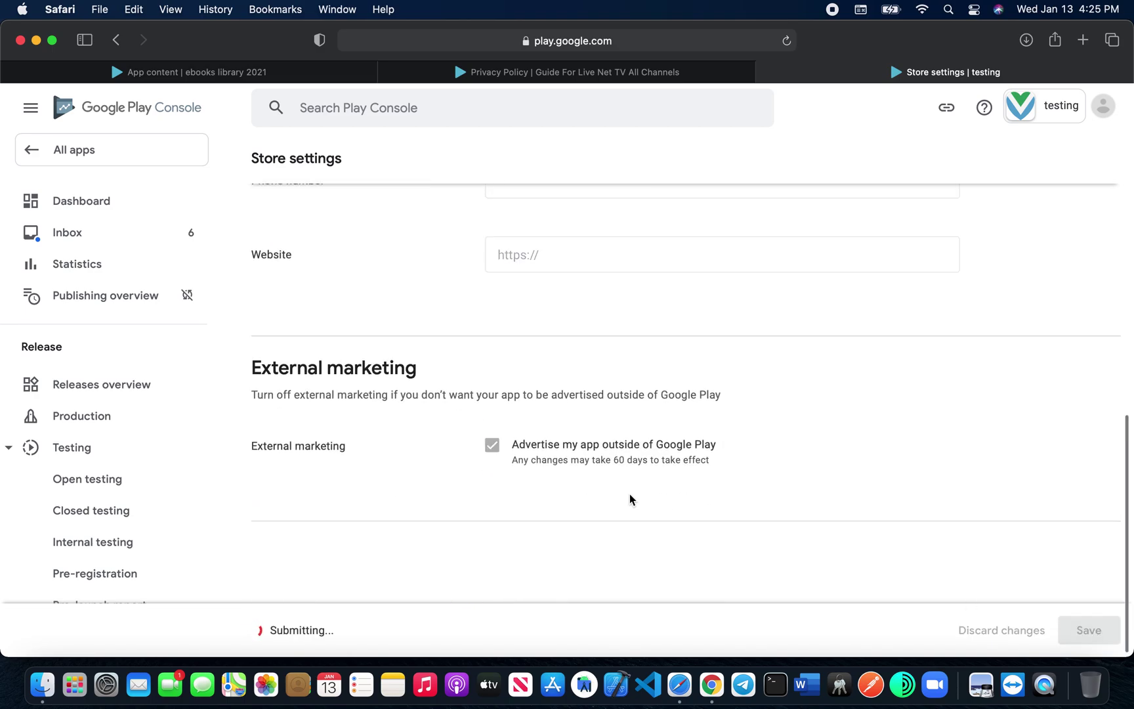
scroll(430, 399, up, 10)
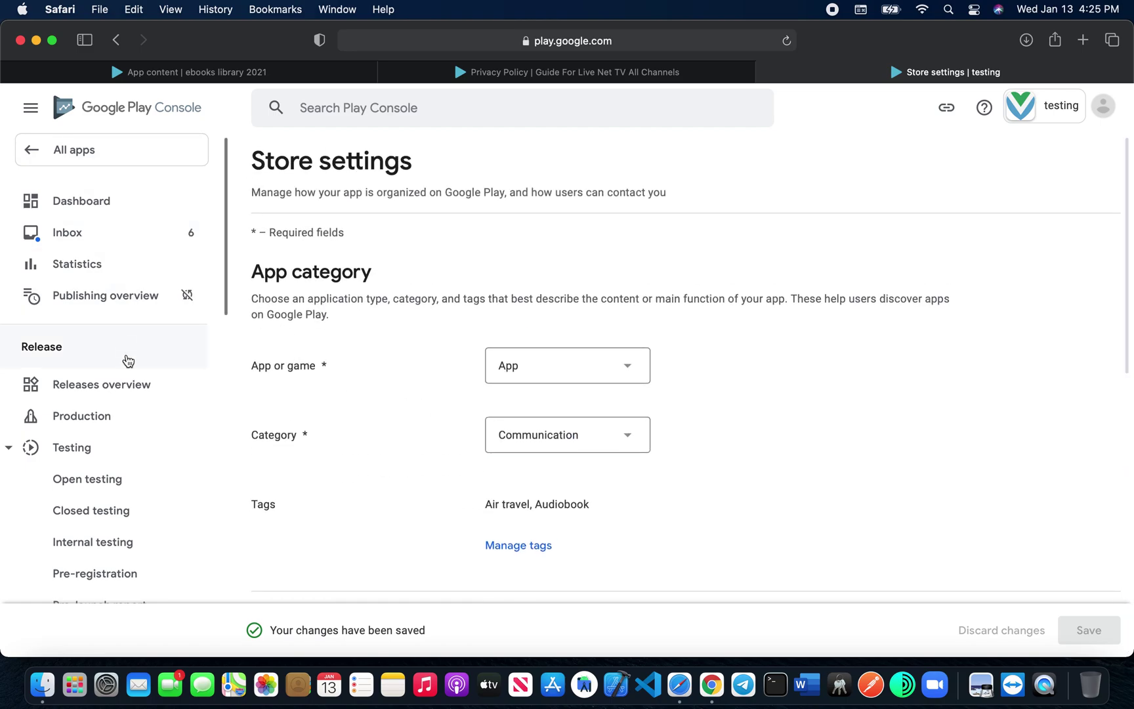
Step: Add all 173 countries / regions to the Production track, then view its releases
click(120, 428)
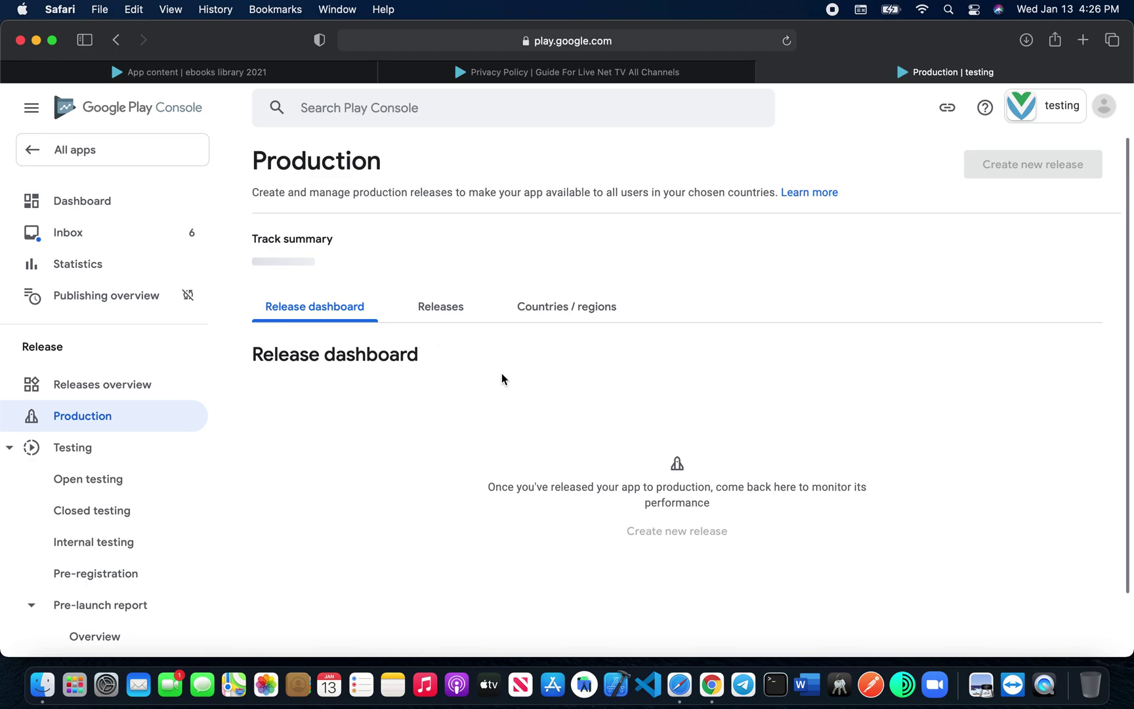
click(568, 313)
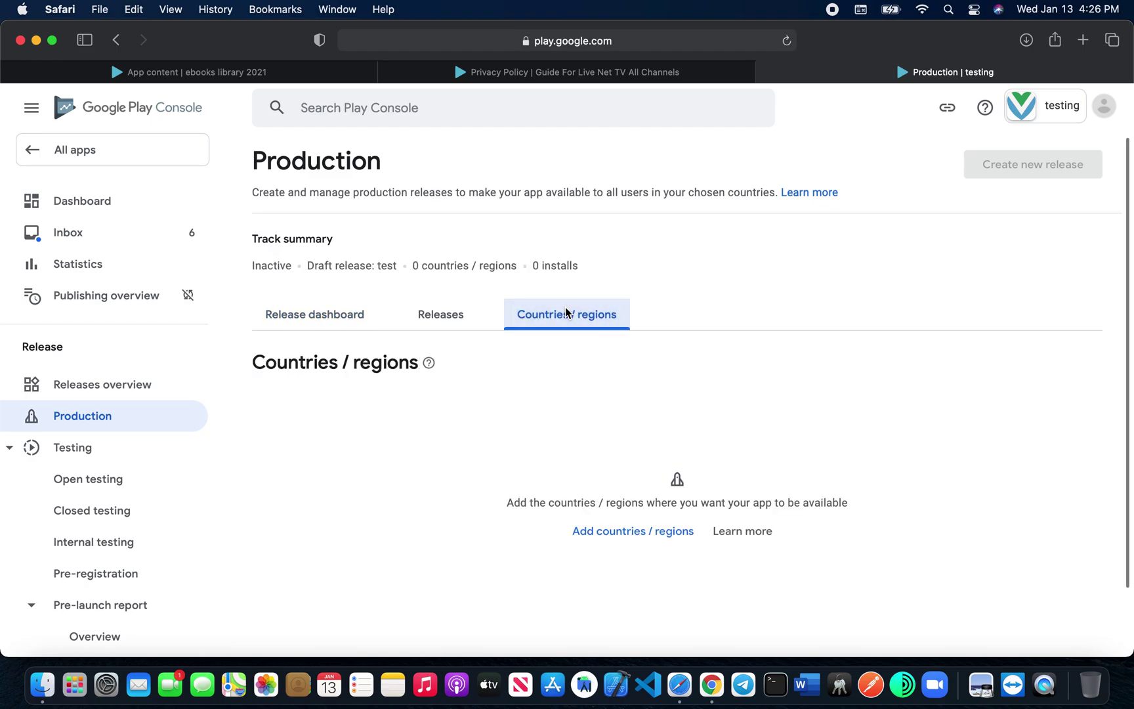
click(620, 535)
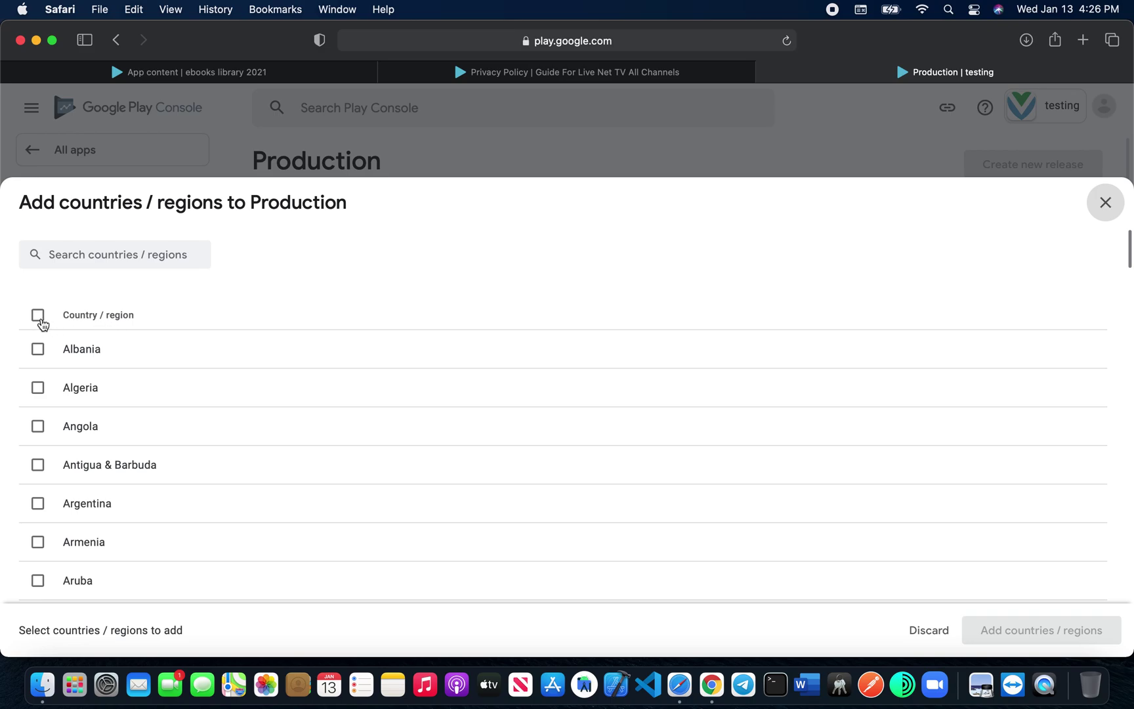
click(40, 321)
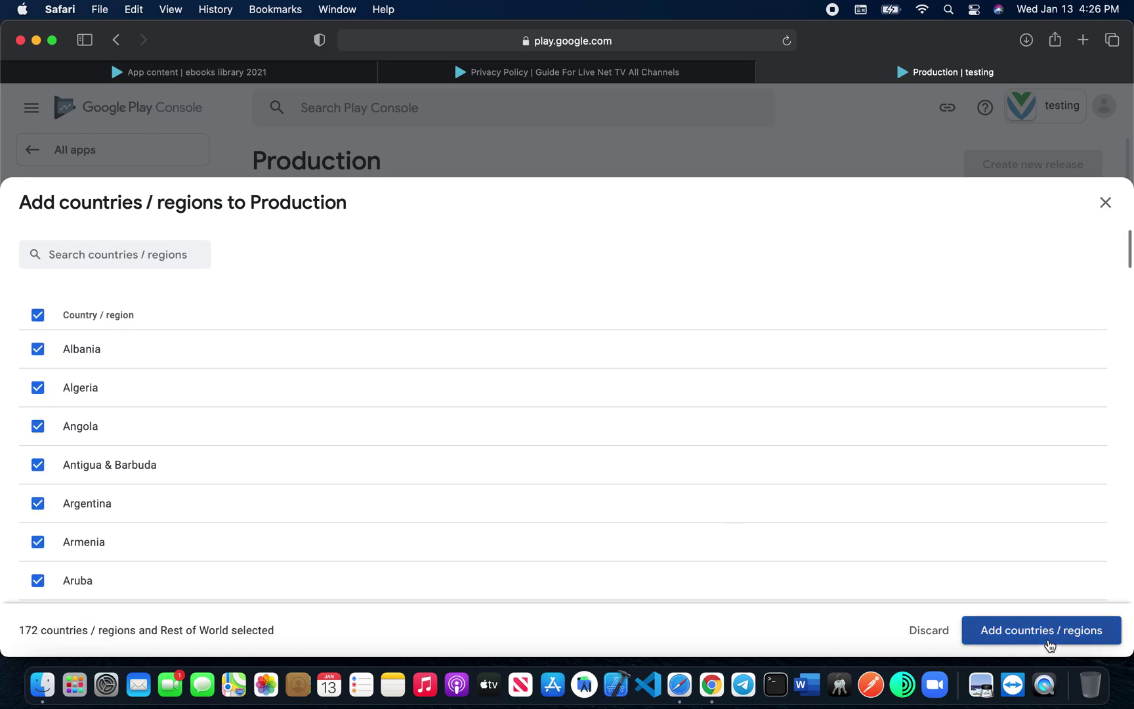
click(1049, 644)
click(698, 412)
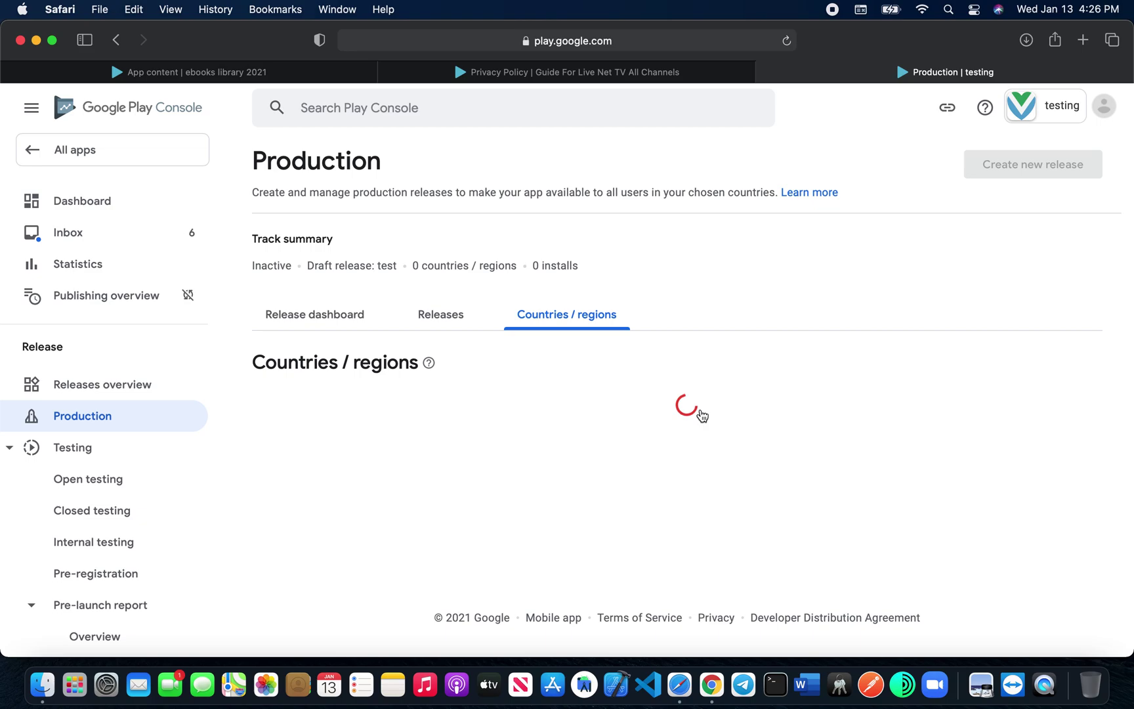
click(451, 318)
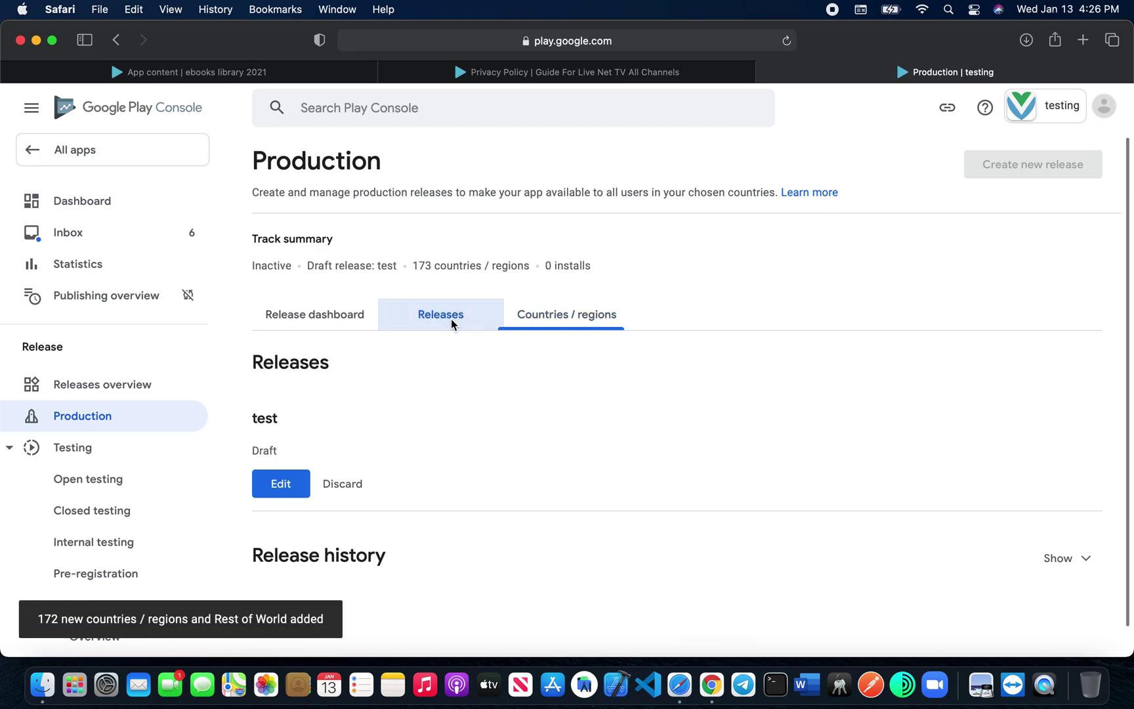
Step: Edit the draft release 'test' and review it, showing APK version 1 (1.0) with 3 warnings
click(280, 484)
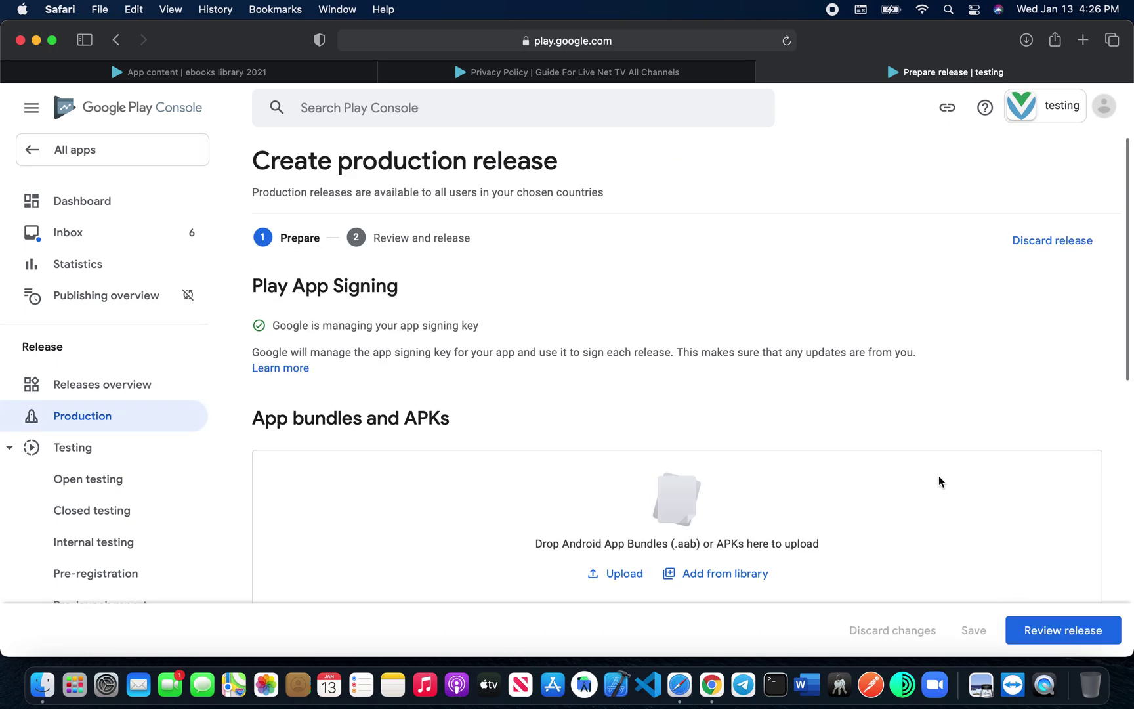
click(1037, 636)
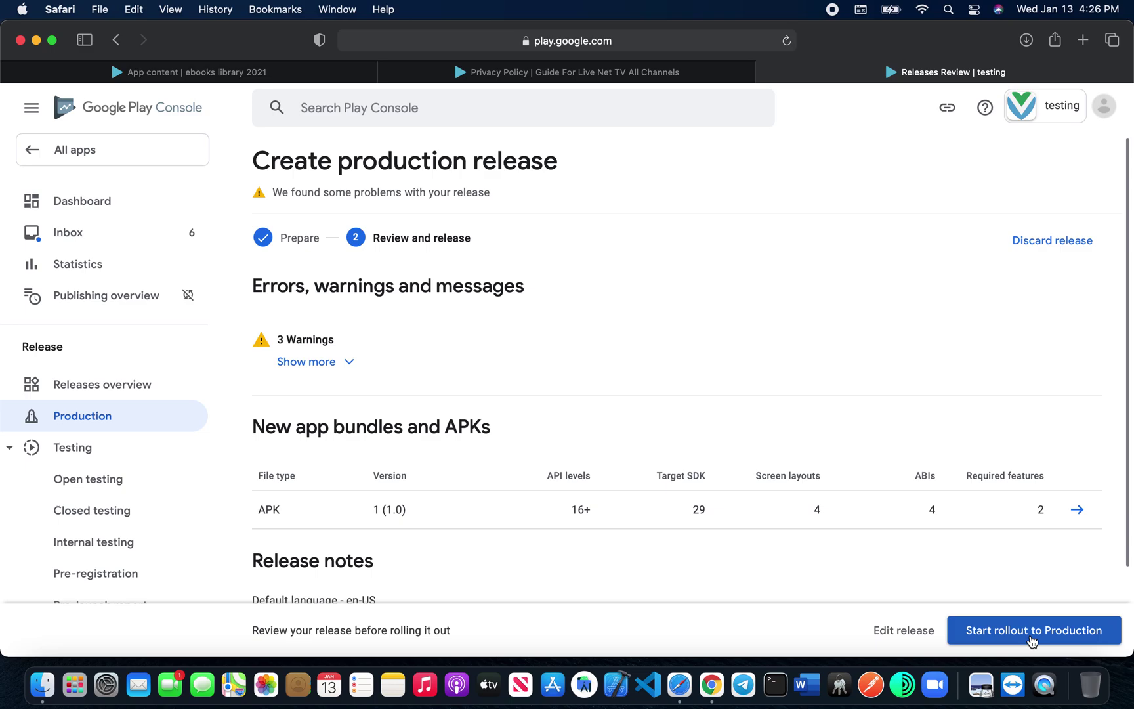
Step: Go back to the All apps list, where testing shows as a Draft
click(151, 160)
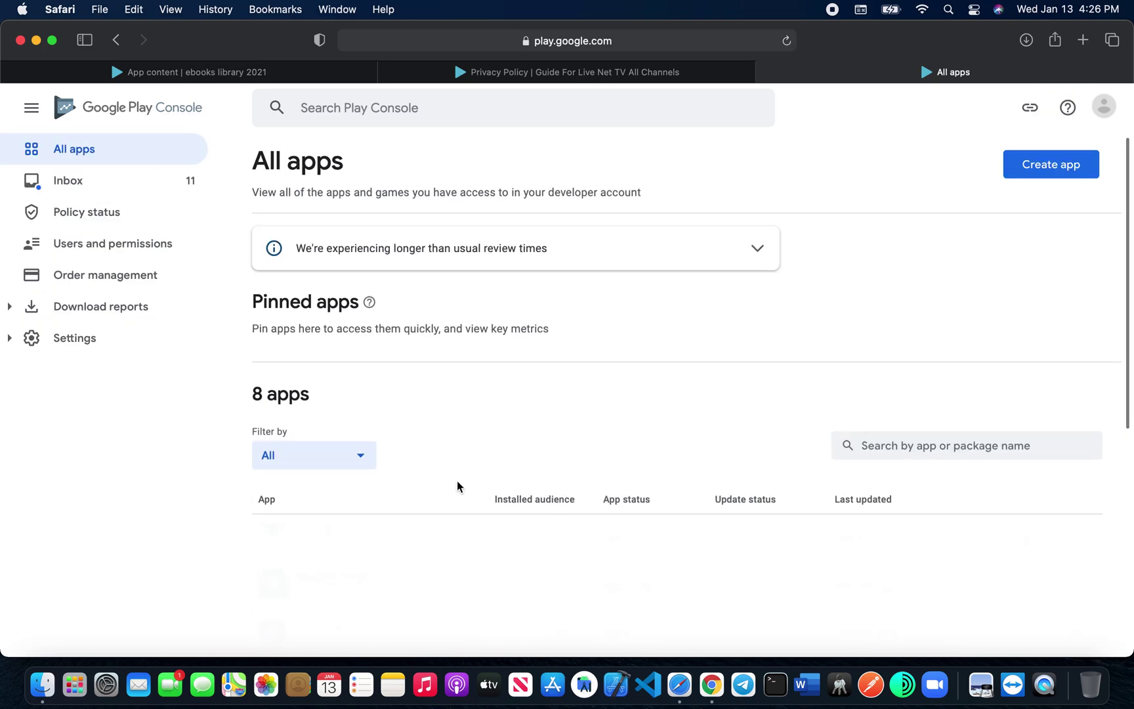
scroll(457, 485, down, 10)
scroll(458, 486, up, 10)
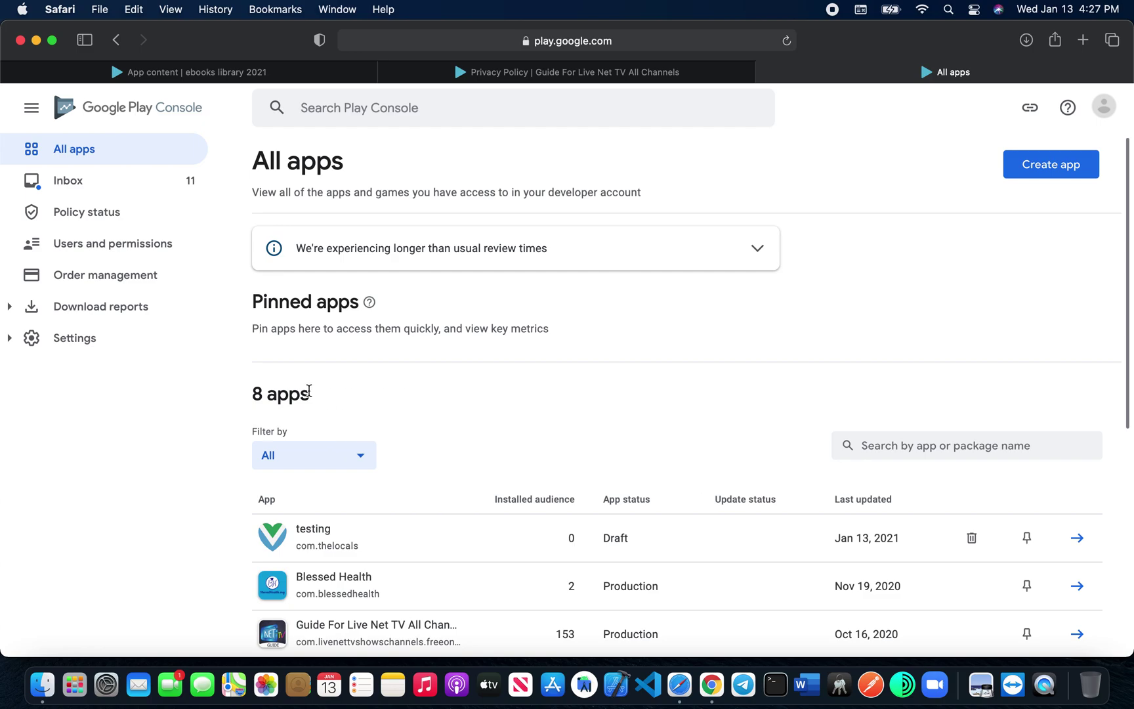
Step: Repeatedly highlight the '8 apps' count in the list heading
drag(311, 399, 255, 393)
click(247, 395)
drag(285, 400, 256, 394)
click(256, 394)
triple_click(256, 393)
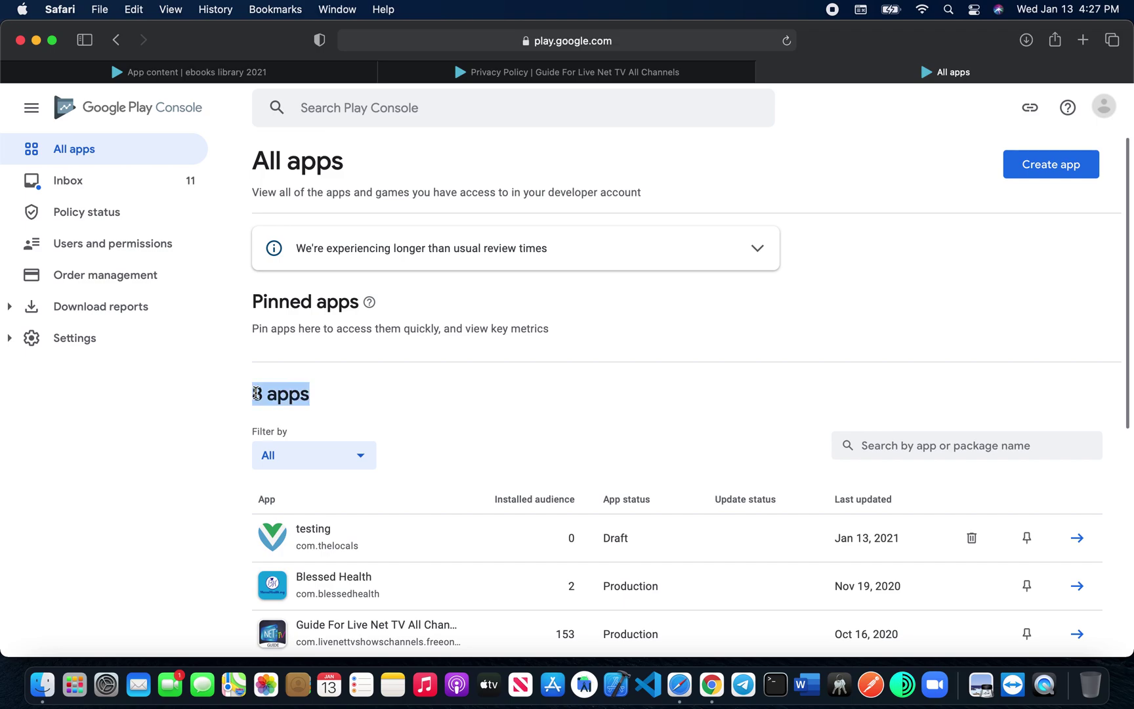
click(314, 398)
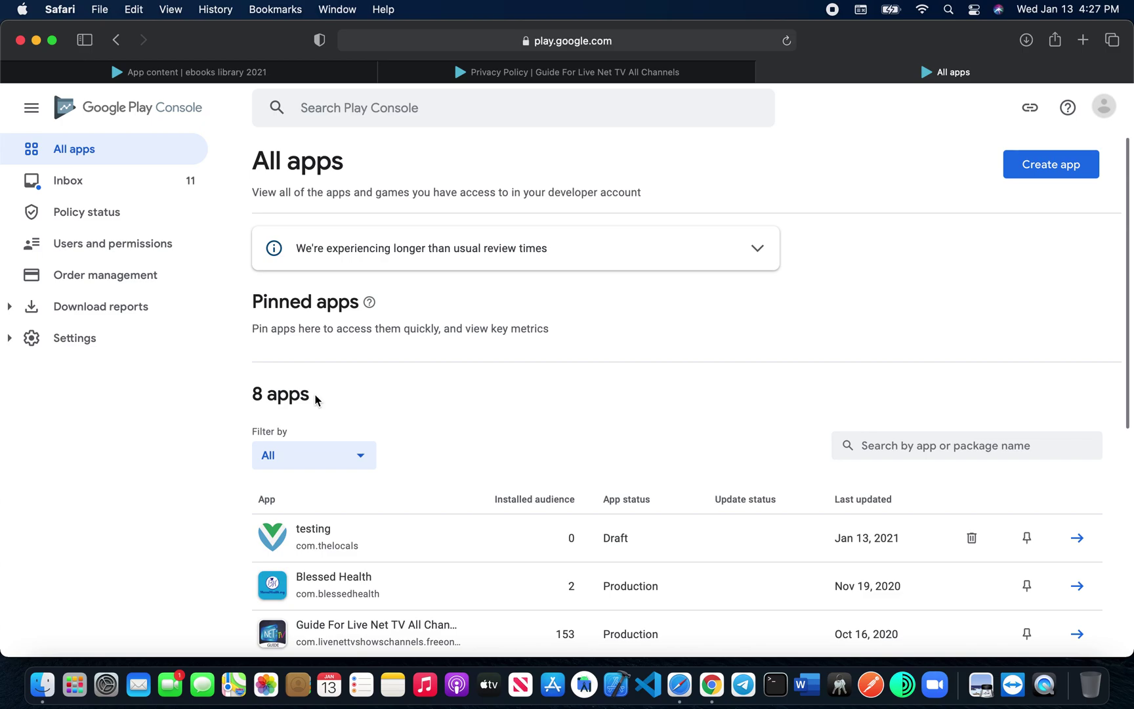
drag(310, 396, 256, 393)
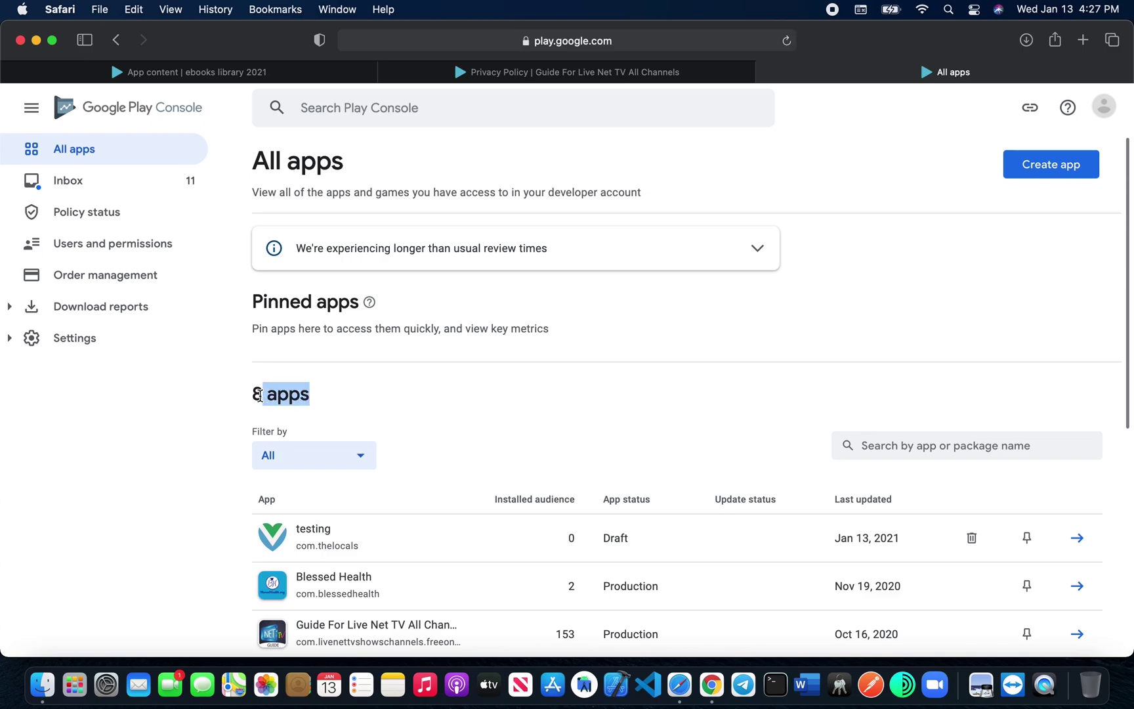
click(320, 401)
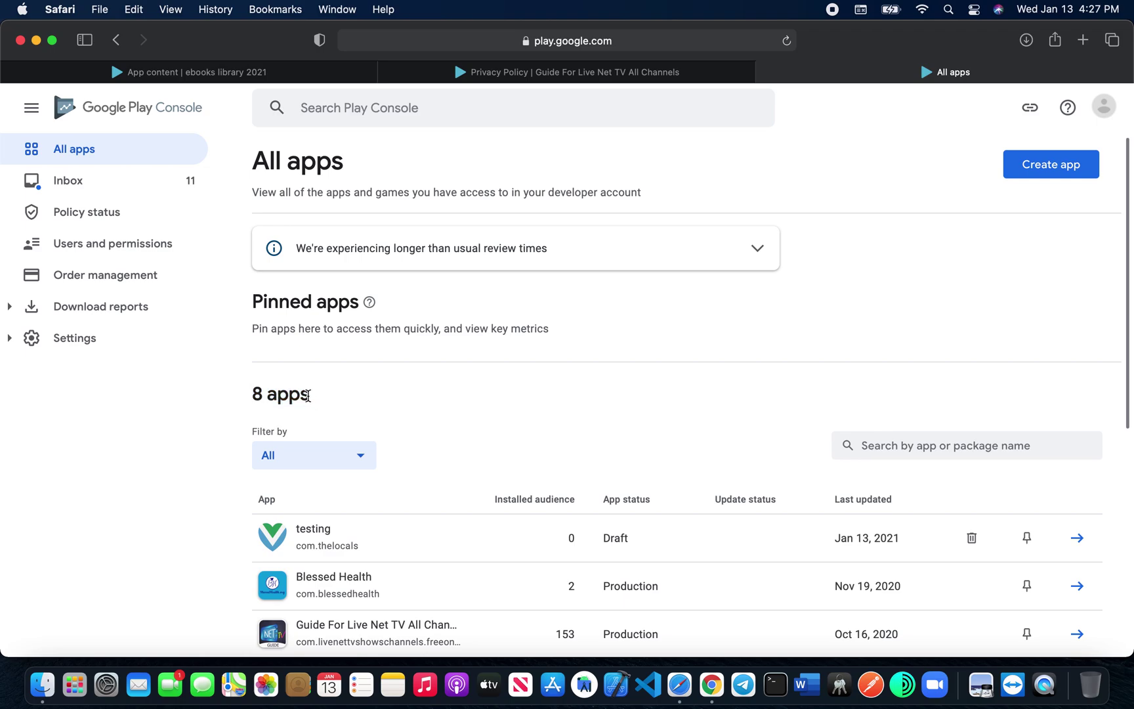
drag(308, 396, 253, 394)
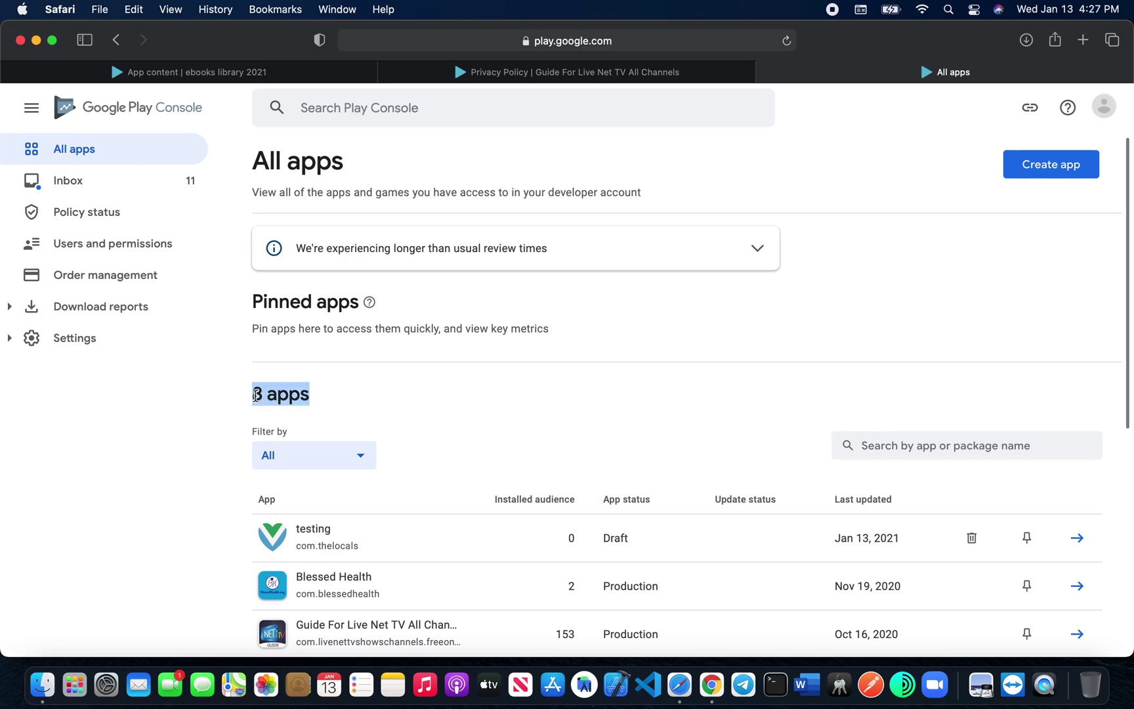
click(309, 396)
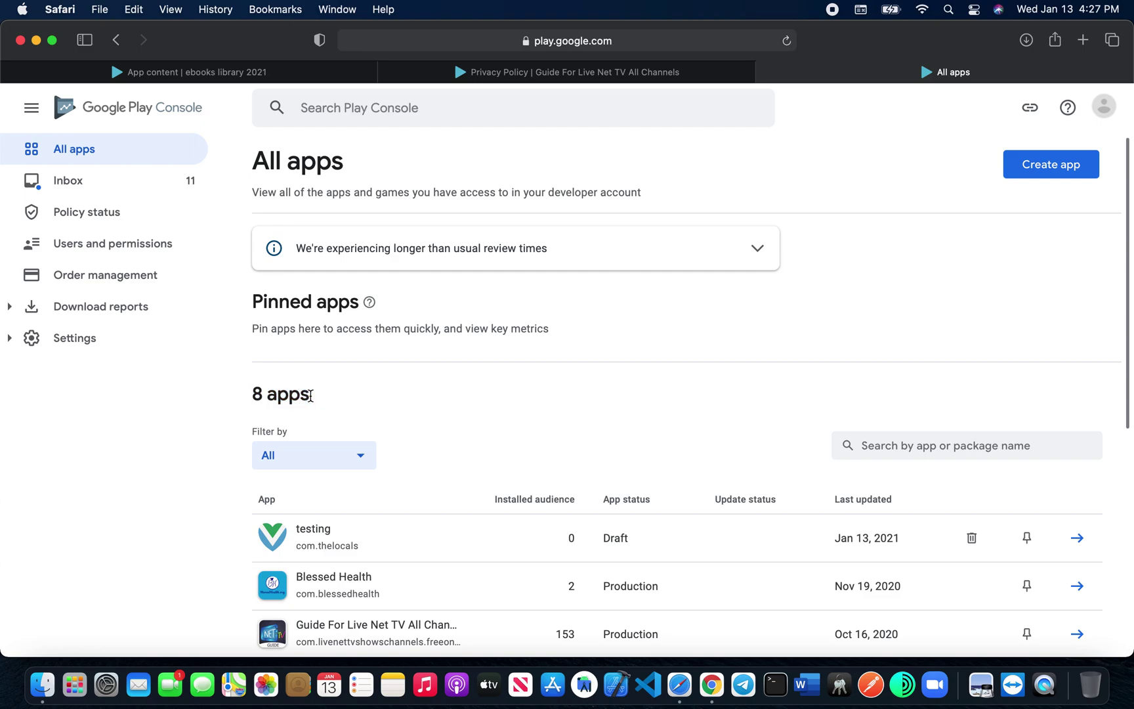